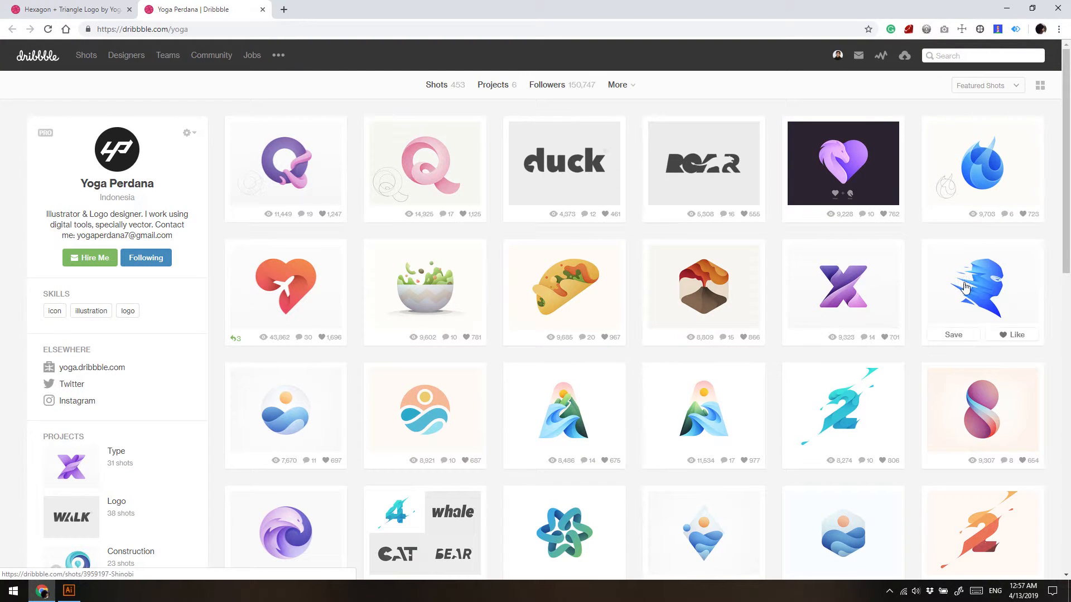
- Look through the logo shots on the designer's Dribbble profile for examples
scroll(382, 325, "down", 2)
scroll(382, 325, "down", 12)
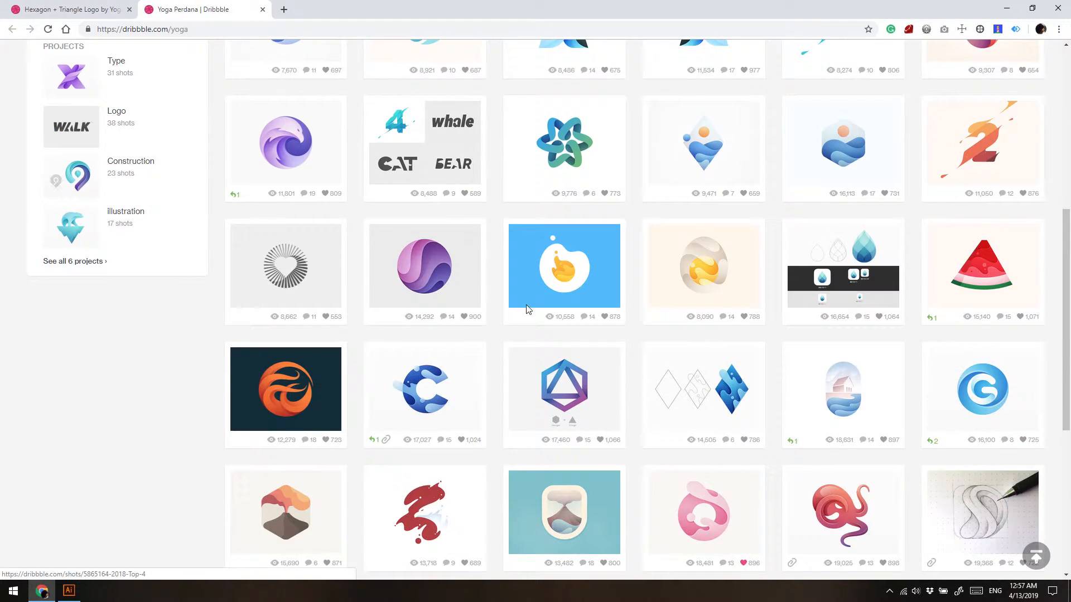
scroll(610, 279, "up", 9)
scroll(544, 333, "up", 4)
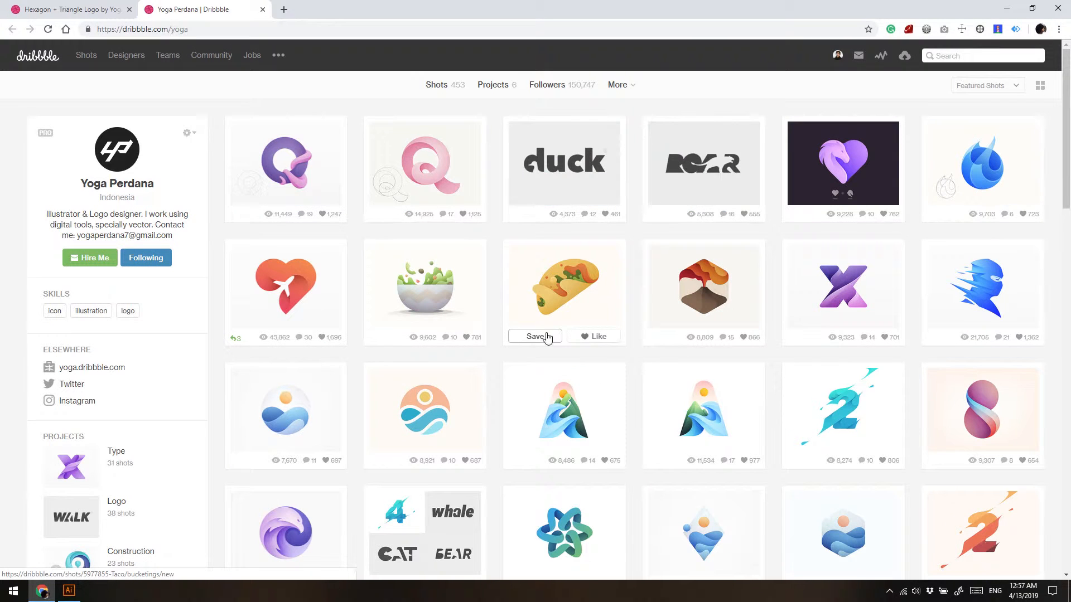
scroll(630, 142, "down", 12)
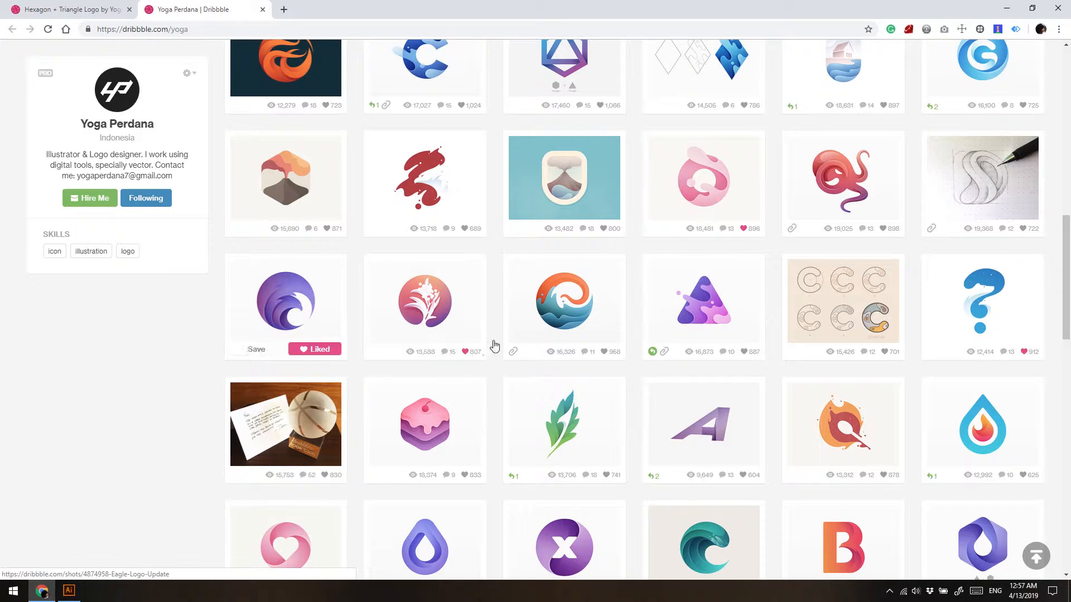
scroll(502, 357, "down", 5)
scroll(406, 313, "up", 15)
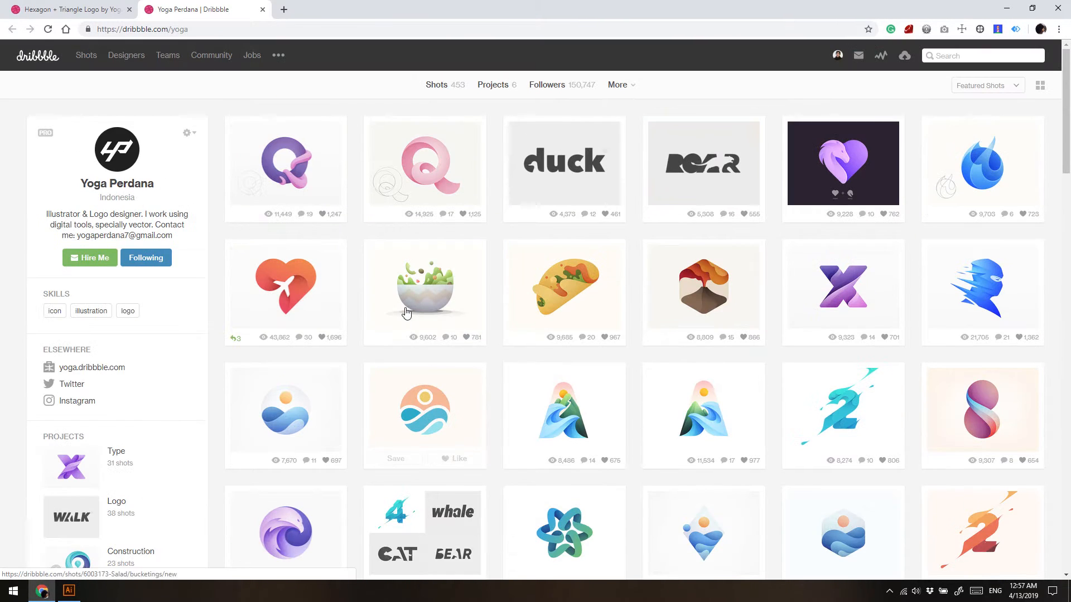
- Save the Hexagon + Triangle logo image to the Desktop as hexagon_triangle.jpg
left_click(73, 10)
right_click(514, 270)
left_click(536, 294)
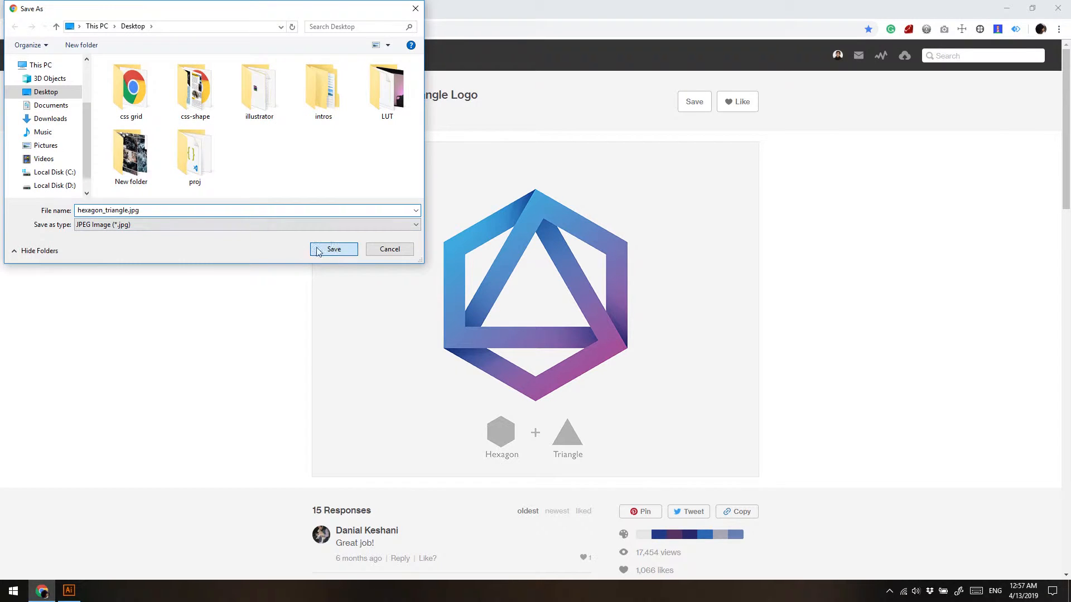
left_click(334, 249)
- Switch to Illustrator and create a new 1280 x 720 px document from the recent custom preset
left_click(69, 591)
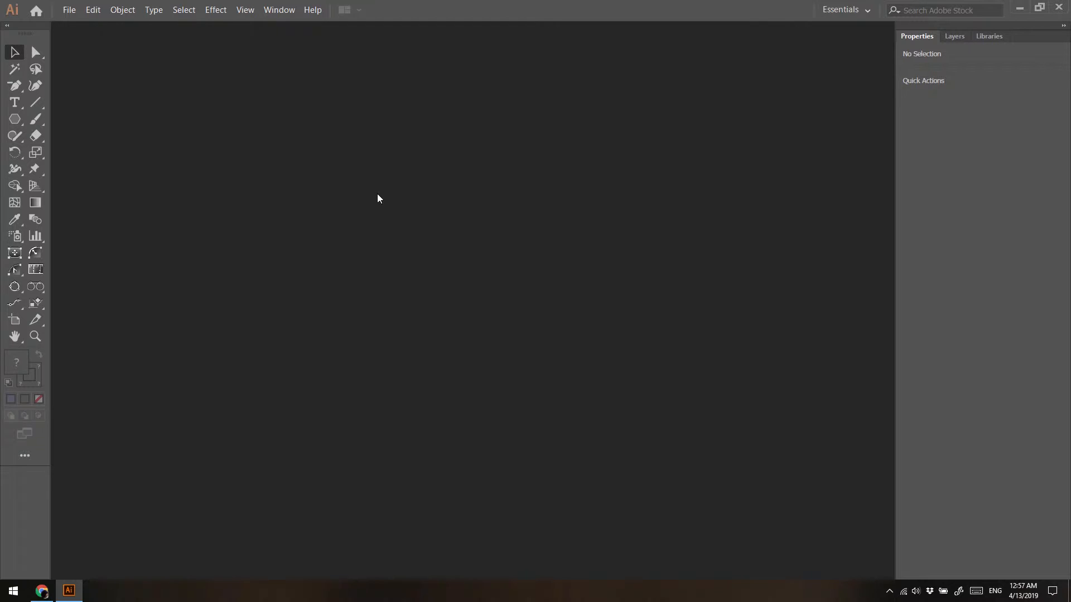
left_click(69, 10)
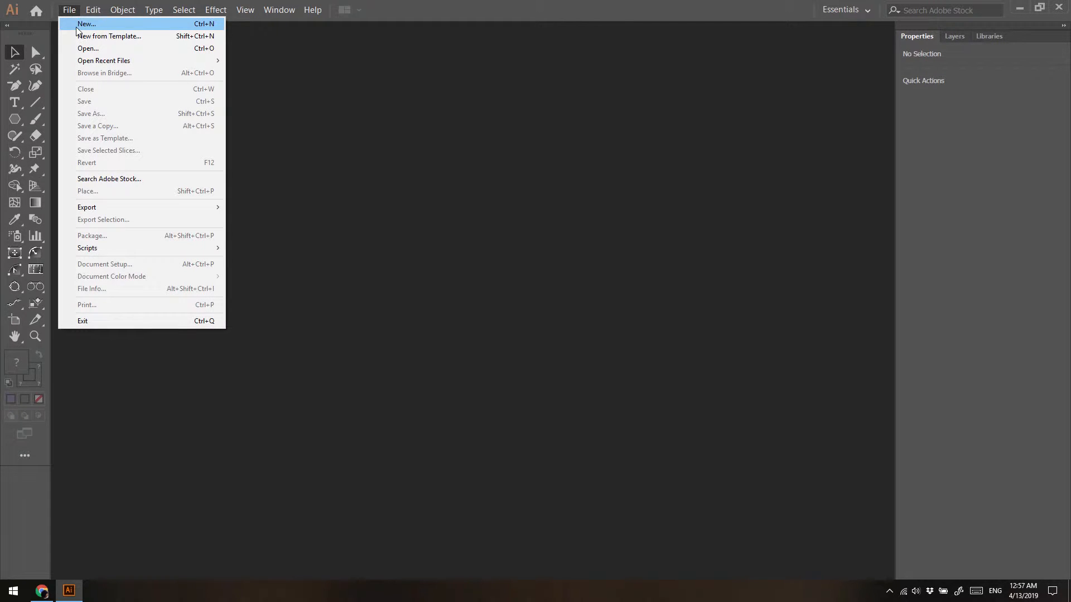
left_click(76, 24)
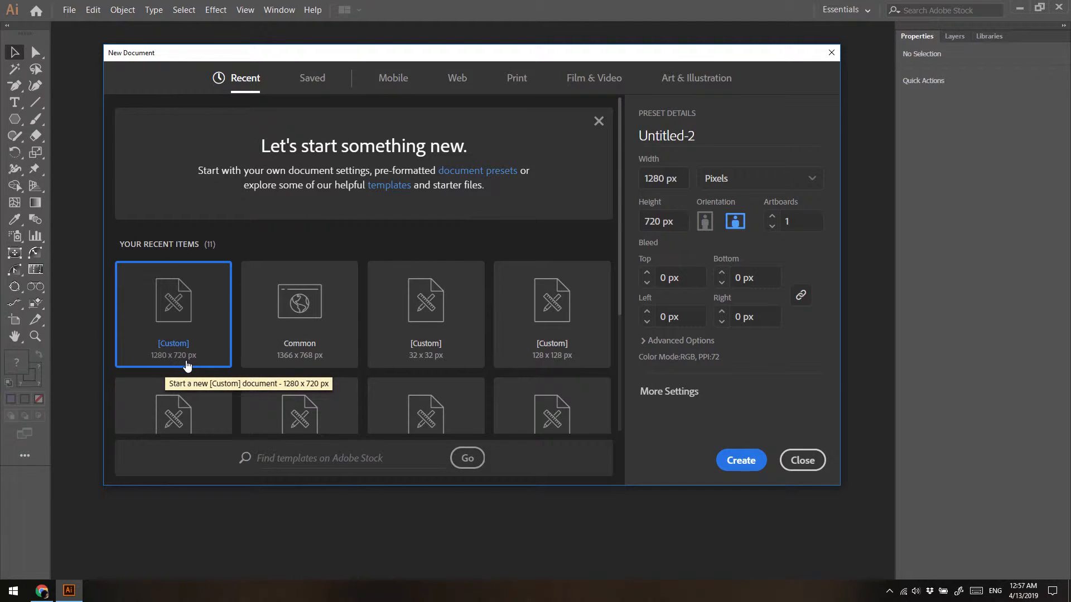
left_click(736, 466)
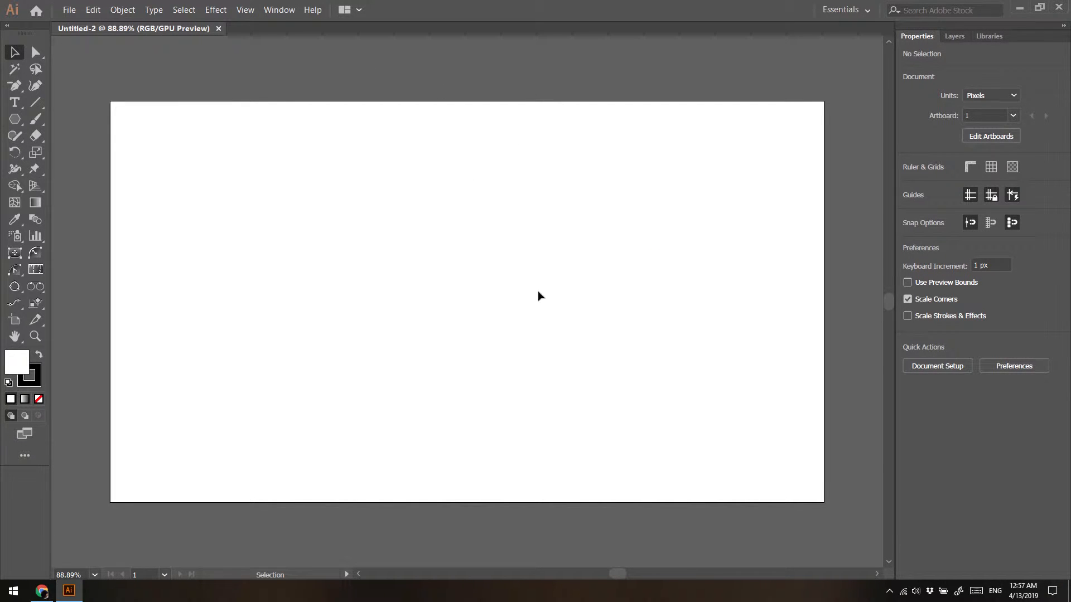
- Unlock the guides in the new document
right_click(456, 276)
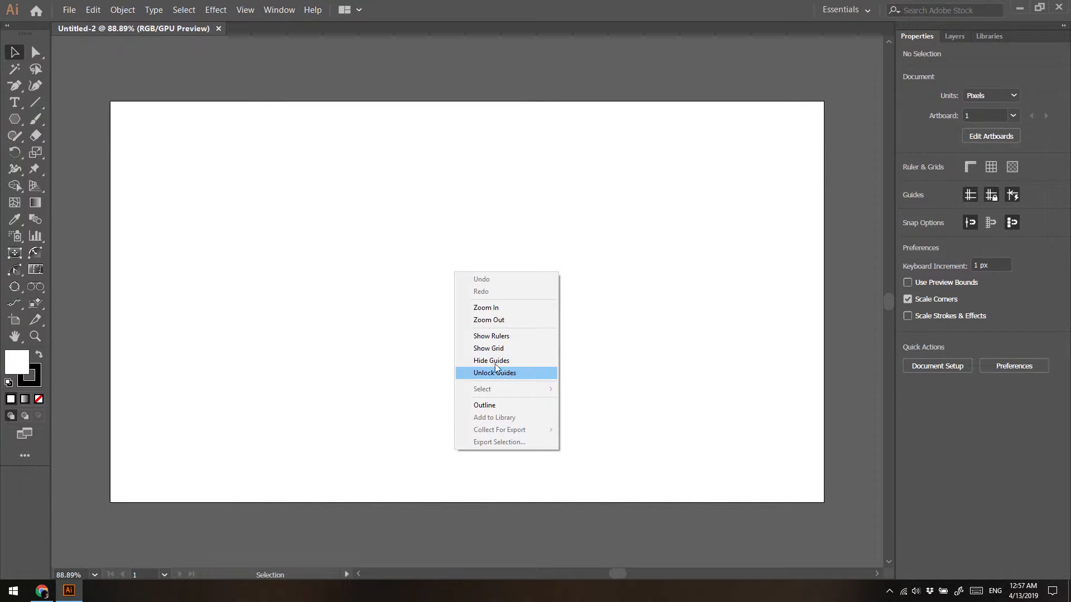
right_click(411, 251)
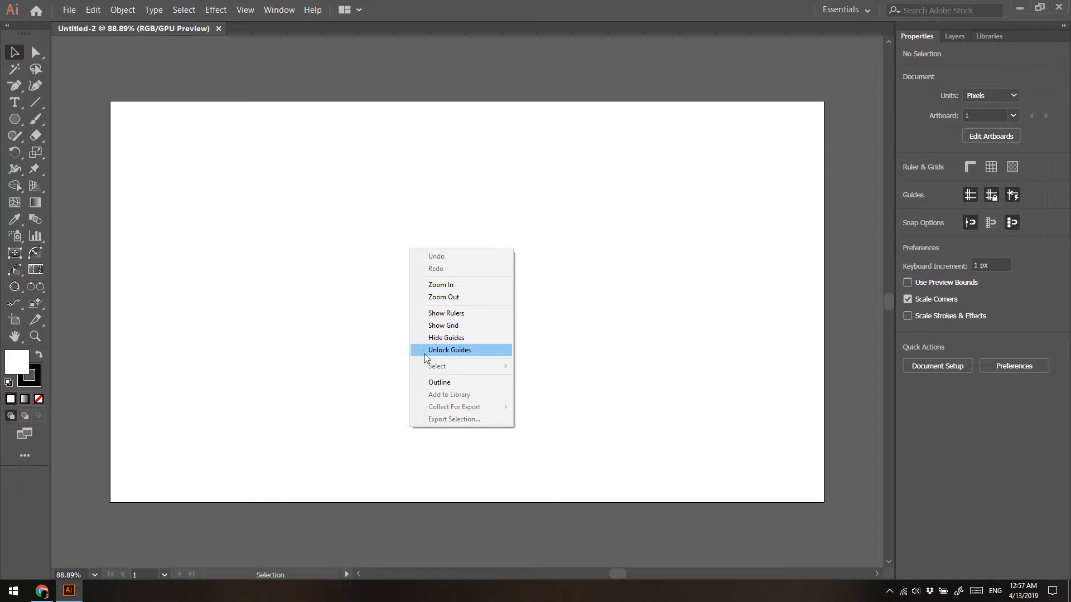
left_click(448, 351)
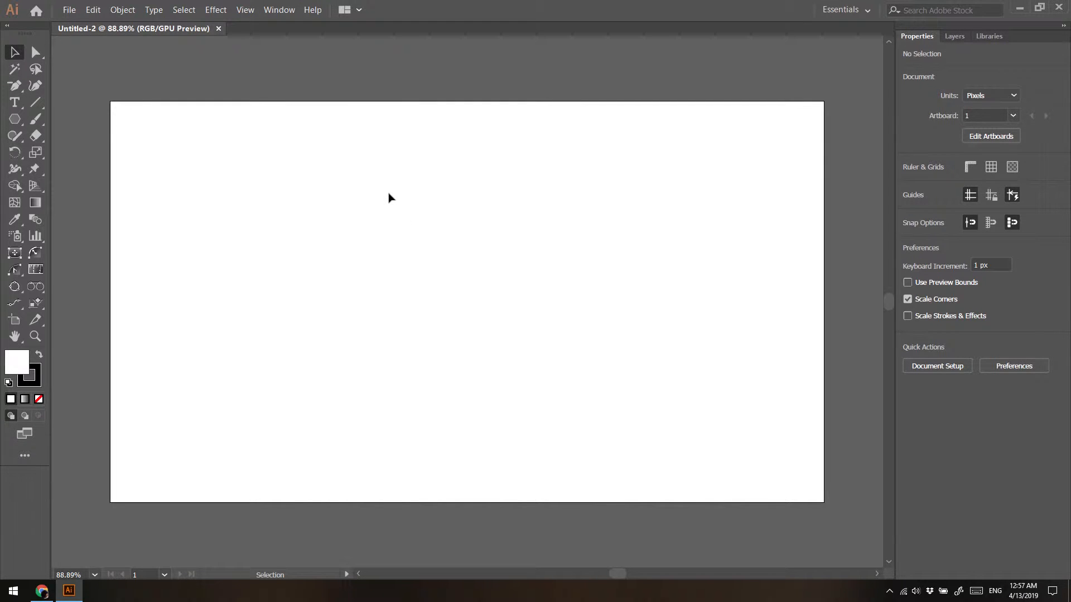
- Show the rulers and add one horizontal and one vertical guide near the middle of the artboard
key("ctrl+r")
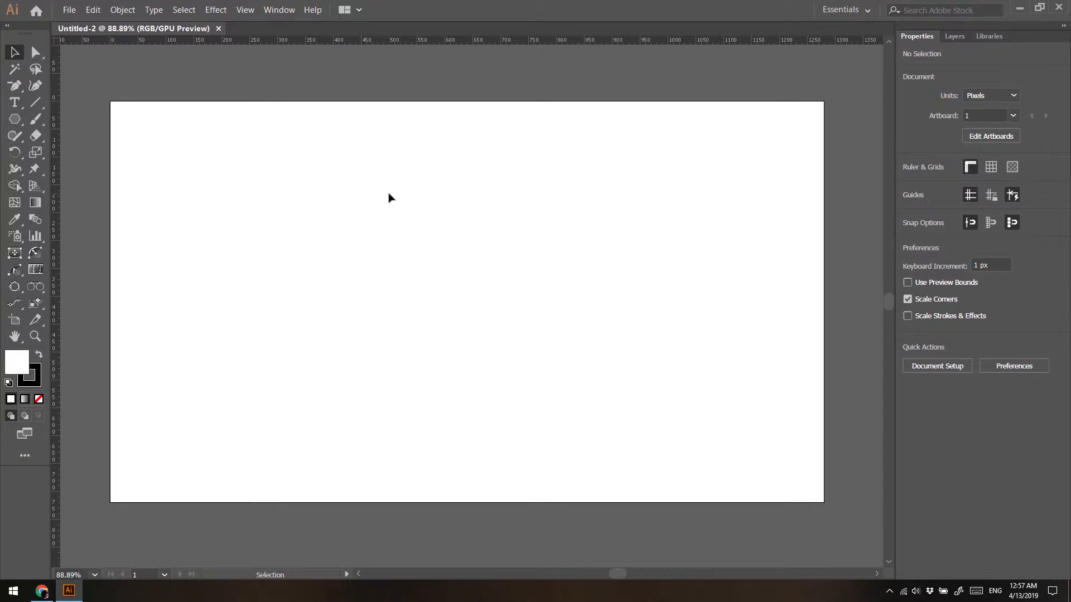
left_click_drag(417, 39, 450, 298)
left_click_drag(56, 286, 488, 289)
- Centre both guides horizontally and vertically on the artboard, then lock the guides
left_click_drag(439, 255, 547, 342)
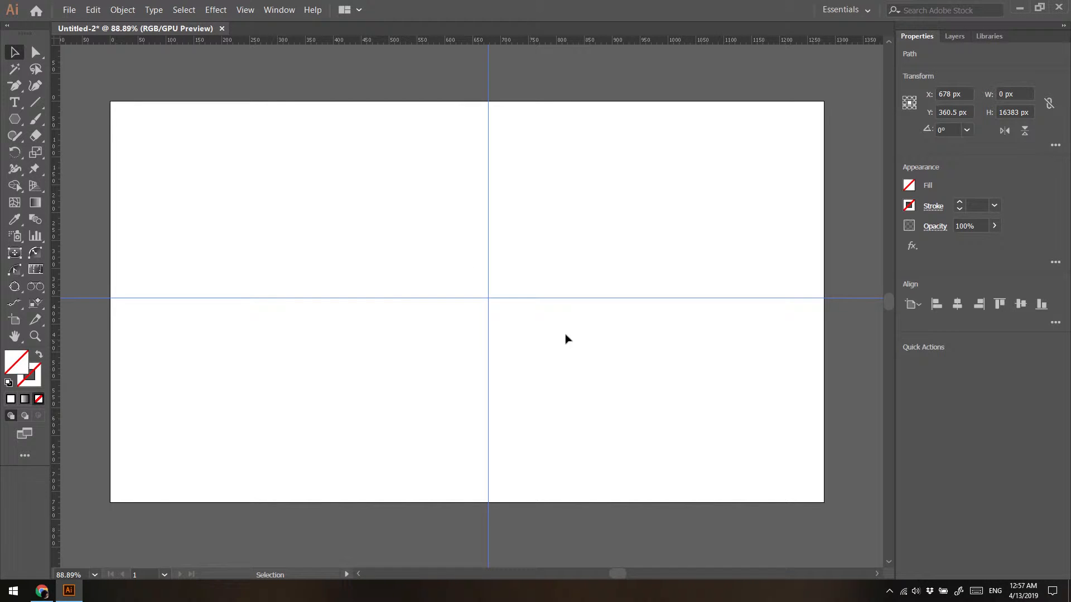
left_click(957, 304)
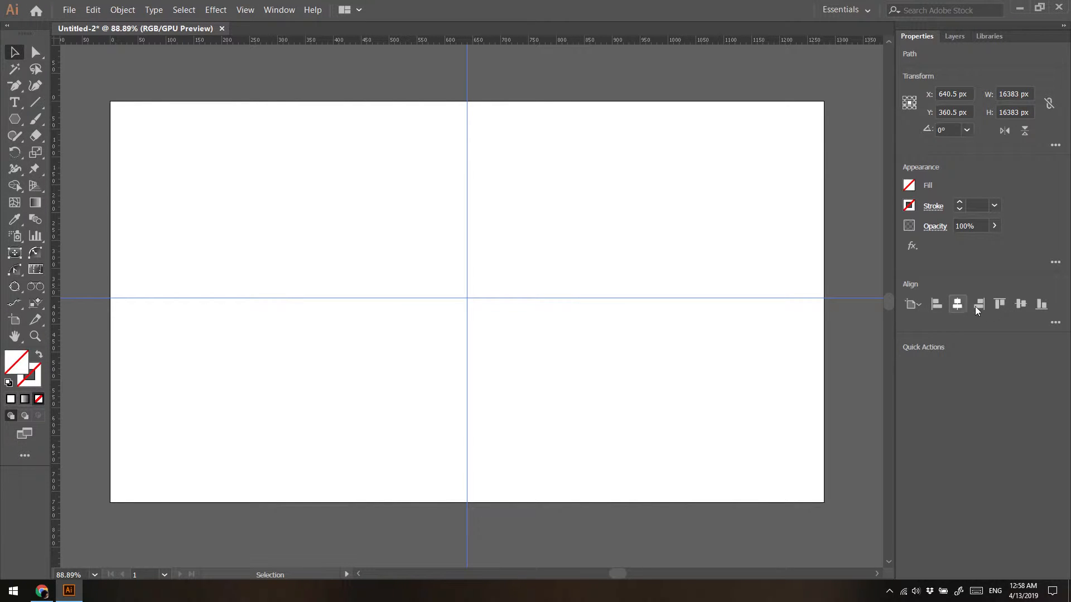
left_click(1020, 304)
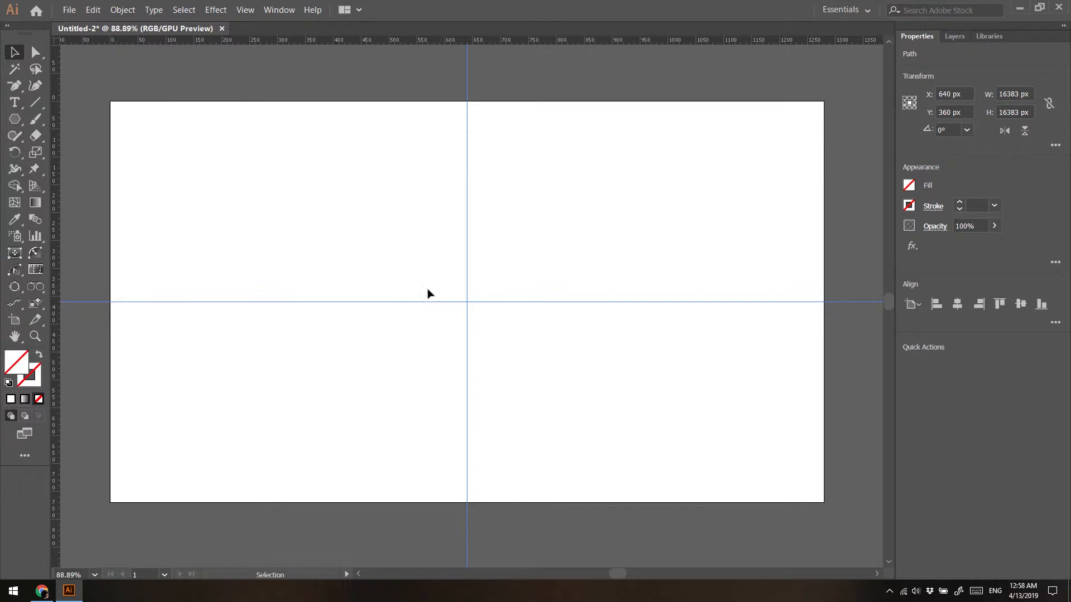
right_click(417, 267)
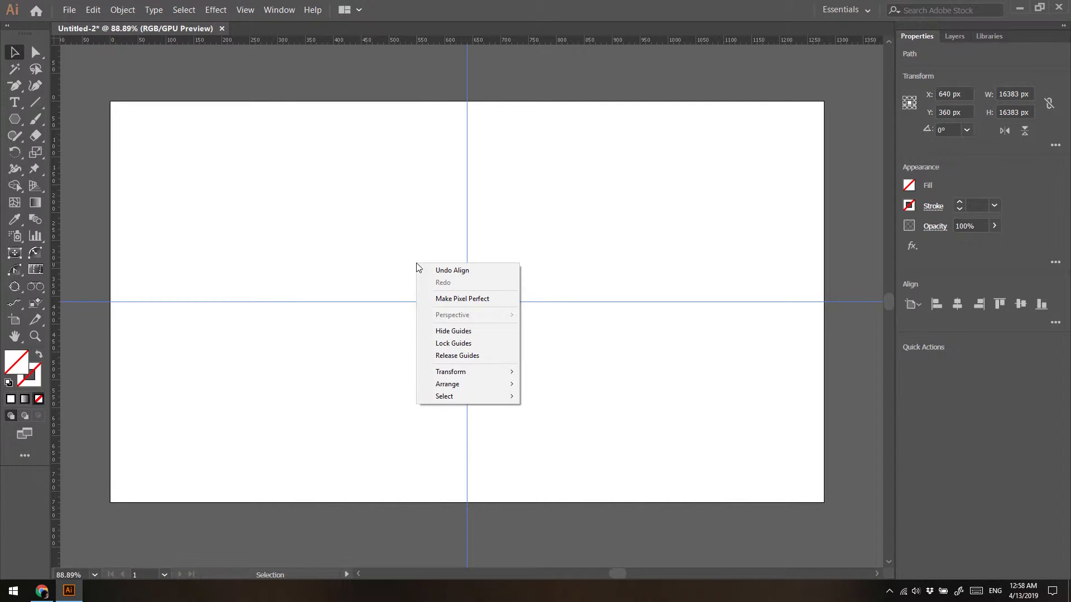
left_click(438, 343)
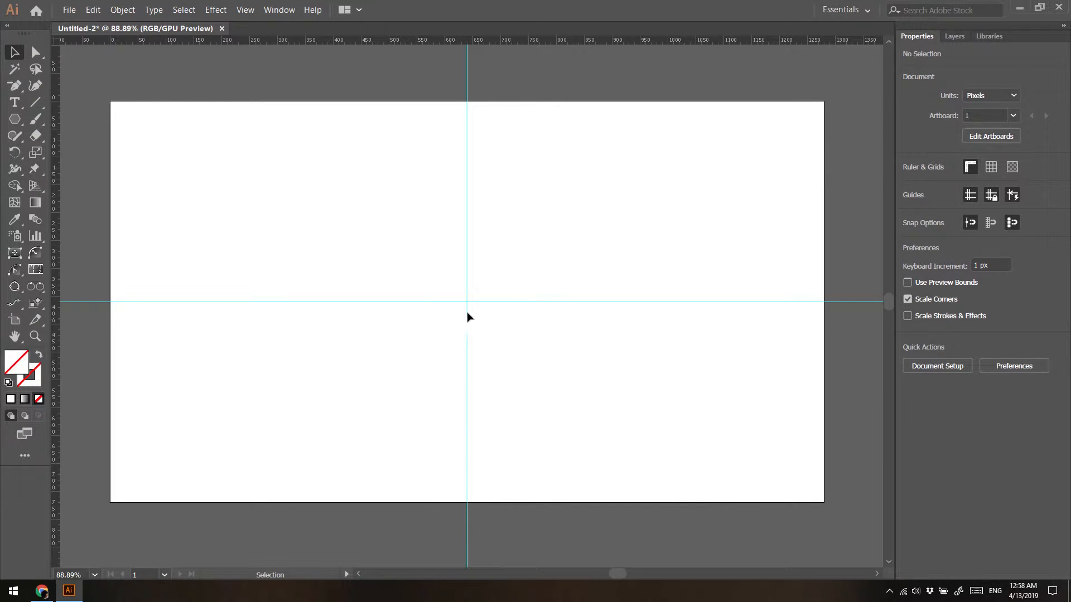
- Place hexagon_triangle.jpg near the artboard's upper edge at about 392 x 294 px
left_click(71, 11)
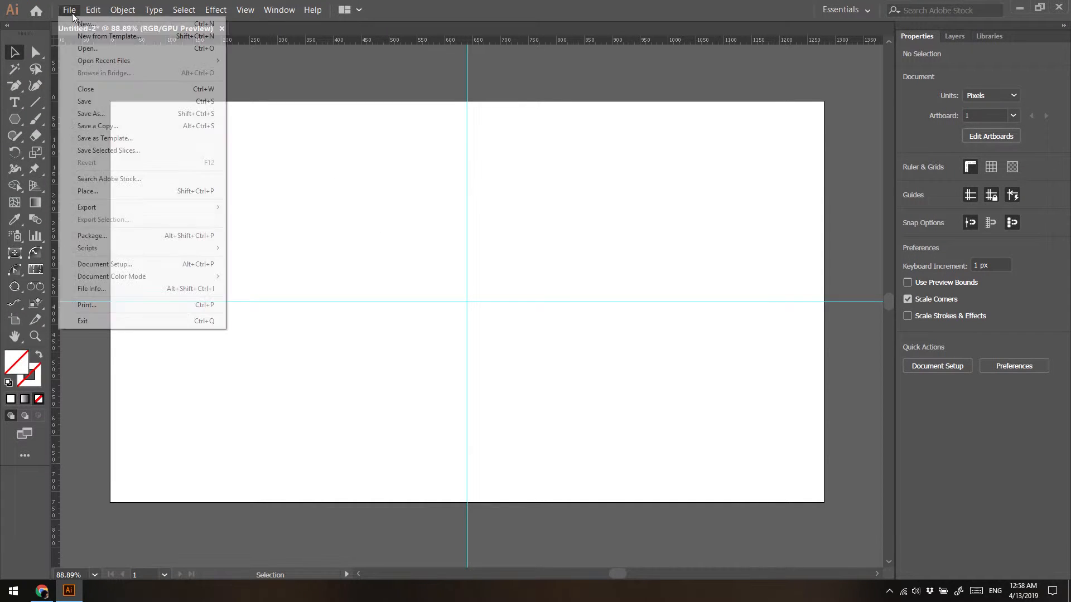
left_click(89, 190)
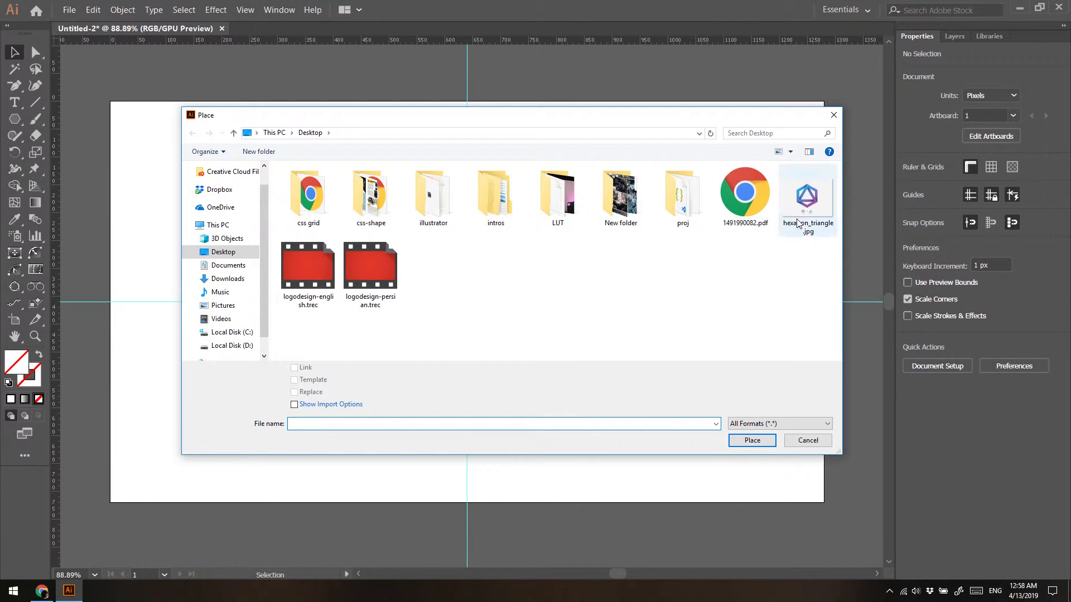
double_click(807, 198)
left_click_drag(357, 65, 664, 232)
- Move the placed logo image to about X 640, Y 26 px, centred on the vertical guide and straddling the artboard's upper edge
left_click_drag(460, 150, 460, 131)
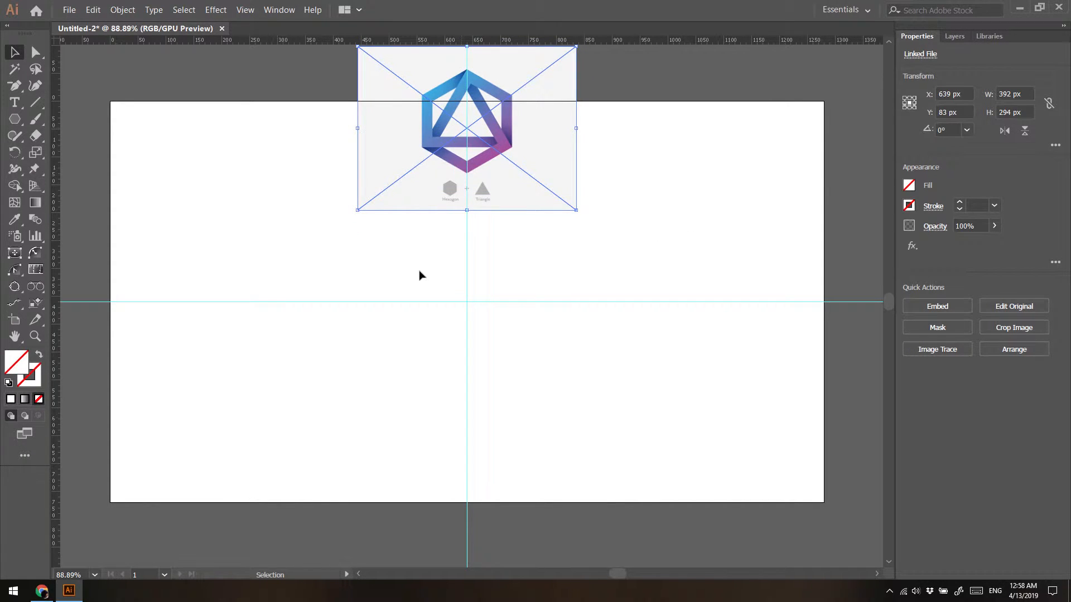
scroll(419, 274, "up", 4)
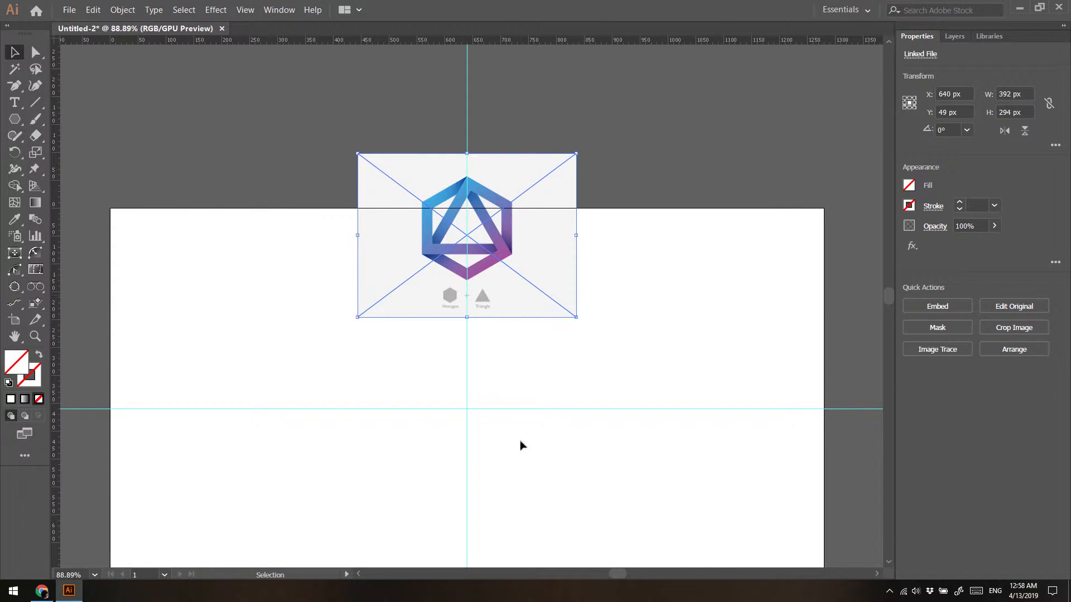
left_click_drag(445, 267, 471, 254)
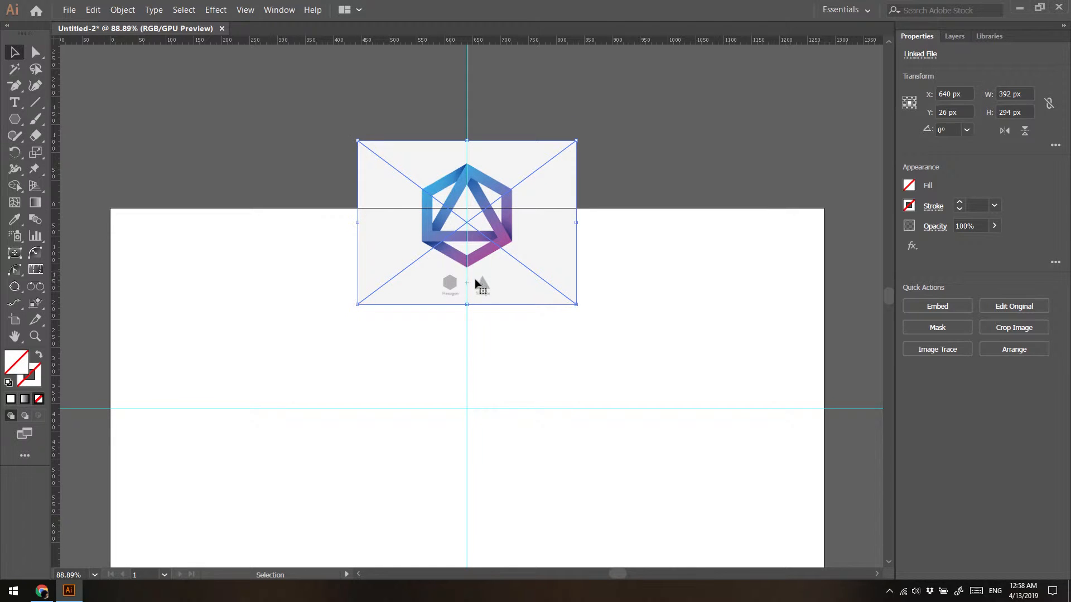
- Draw a flat-topped six-sided polygon about 222 x 192 px from the intersection of the guides, trying different side counts before settling on six
scroll(421, 284, "up", 2)
scroll(335, 307, "down", 1)
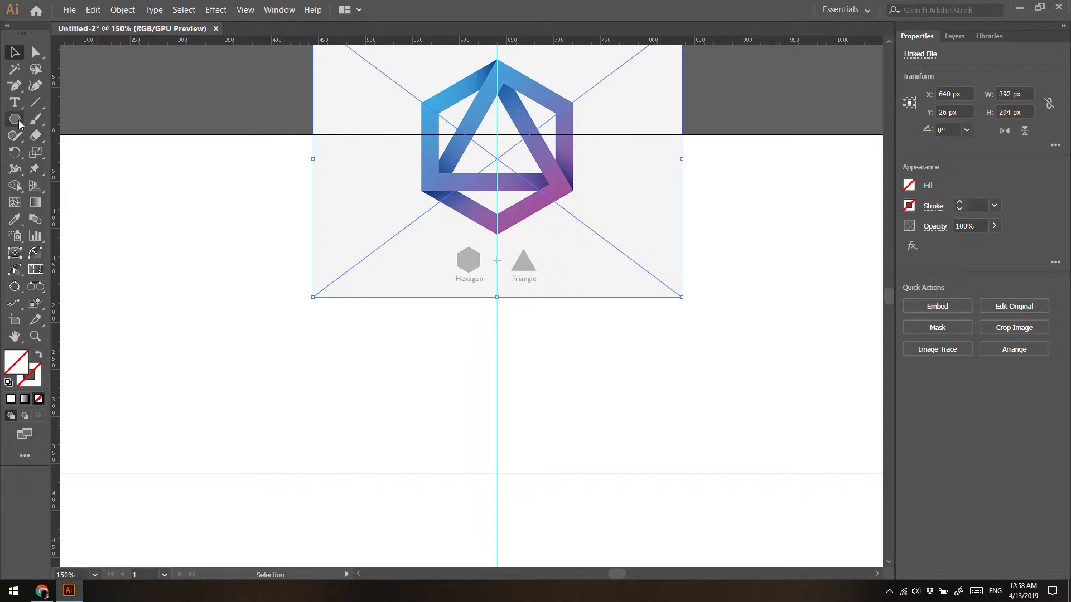
left_click_drag(13, 122, 85, 178)
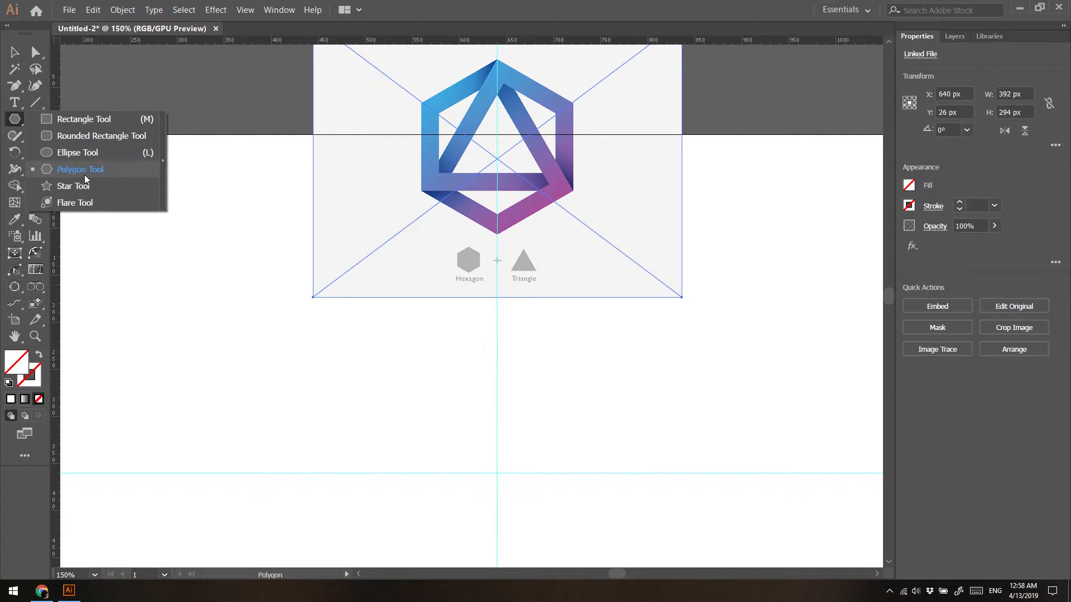
mouse_move(496, 476)
left_mouse_down()
mouse_move(596, 530)
mouse_move(547, 538)
mouse_move(526, 565)
mouse_move(579, 356)
mouse_move(547, 246)
mouse_move(510, 175)
mouse_move(573, 271)
mouse_move(596, 239)
mouse_move(600, 249)
mouse_move(588, 246)
left_mouse_up()
key("Up")
key("Up")
key("Down")
key("Down")
key("Down")
key("Down")
key("Up")
key("Up")
key("Up")
key("Down")
key("Down")
key("Down")
key("Down")
key("Up")
key("Up")
key("Up")
key("Down")
key("Up")
scroll(494, 202, "up", 8)
scroll(493, 205, "down", 7)
scroll(487, 206, "up", 10)
- Align the hexagon vertically to the centre of the artboard
left_click(17, 52)
left_click(188, 279)
left_click(458, 279)
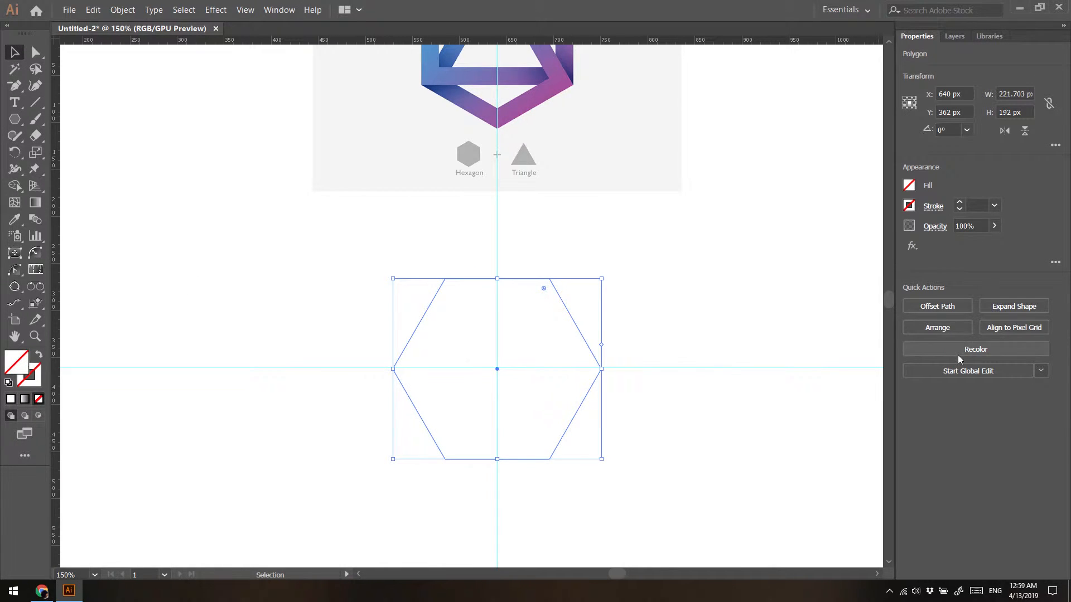
left_click(277, 14)
left_click(263, 227)
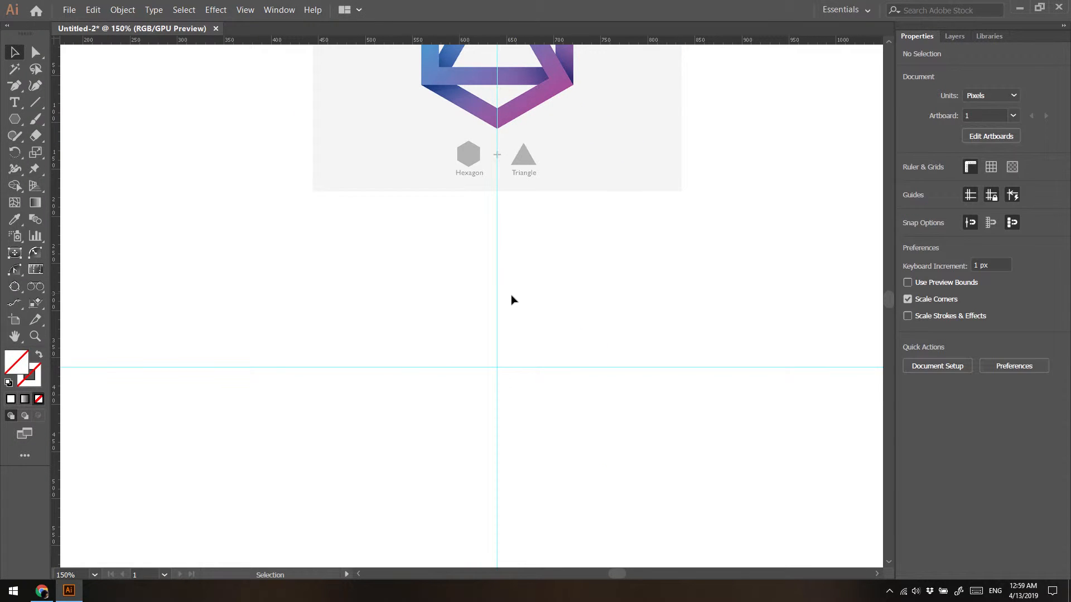
left_click(486, 279)
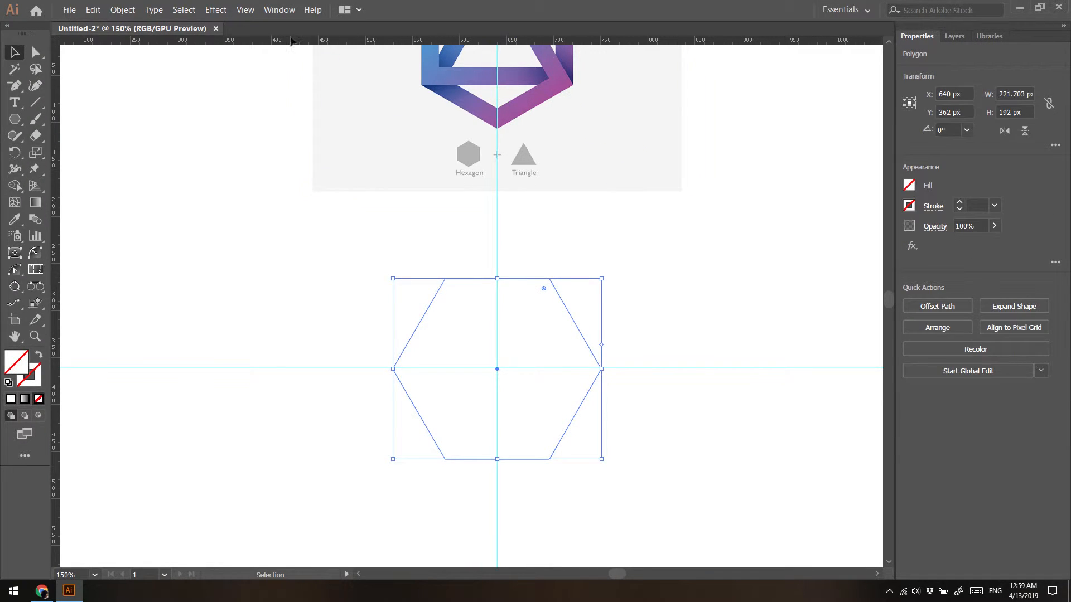
left_click(279, 10)
left_click(327, 133)
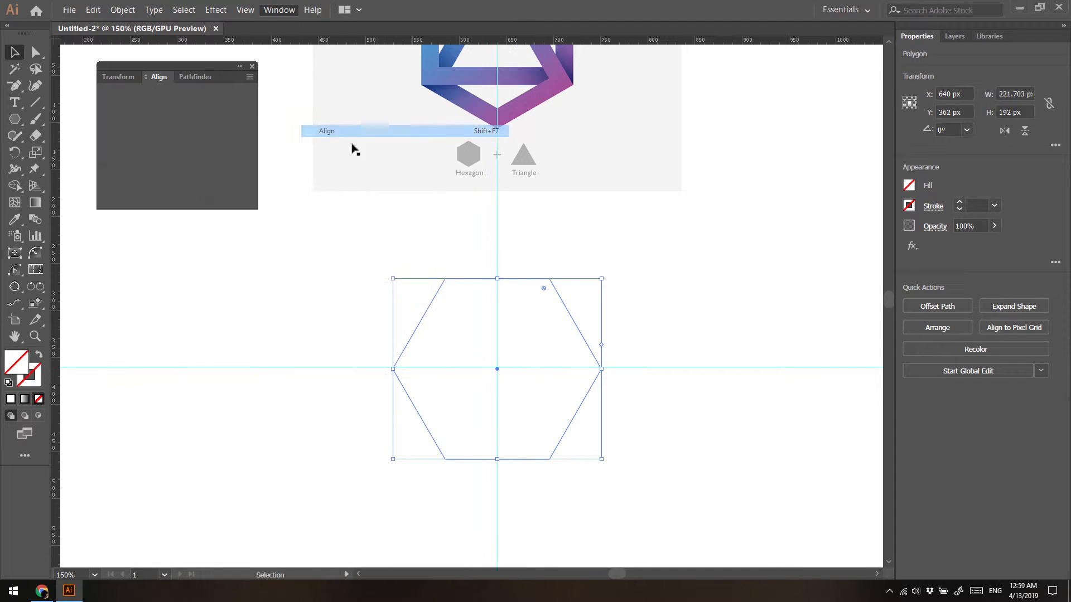
left_click(218, 112)
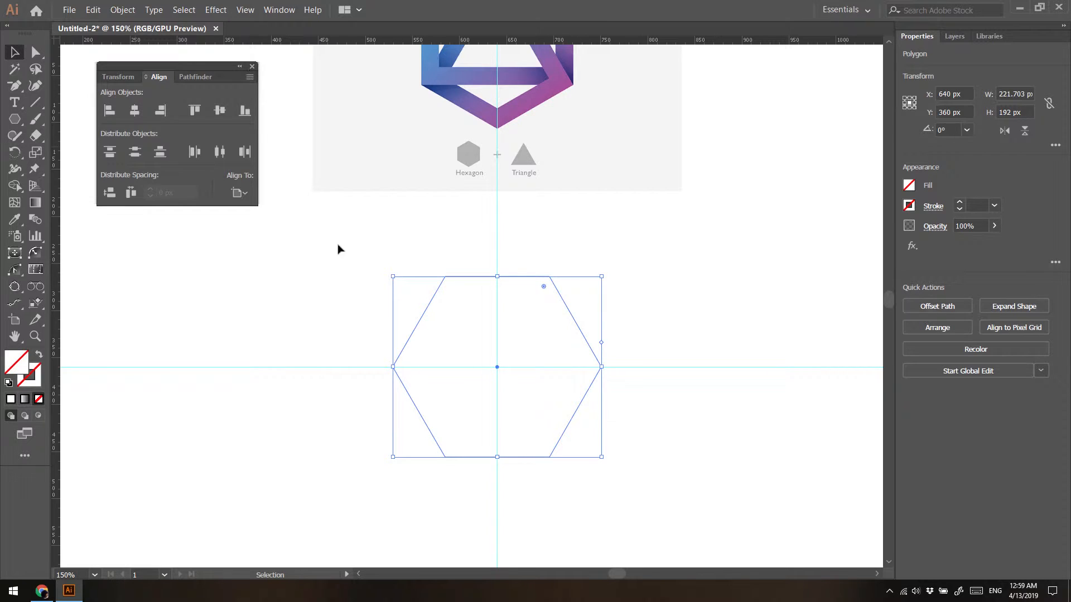
key("shift+F7")
- Give the hexagon a 20 pt stroke aligned to the inside of its path
left_click(304, 321)
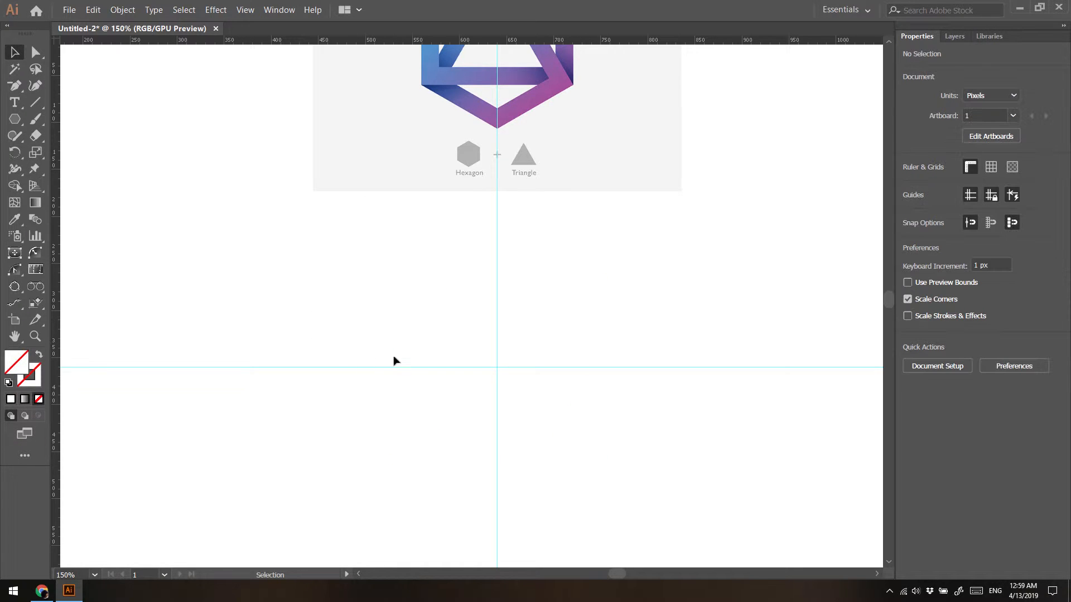
left_click(418, 332)
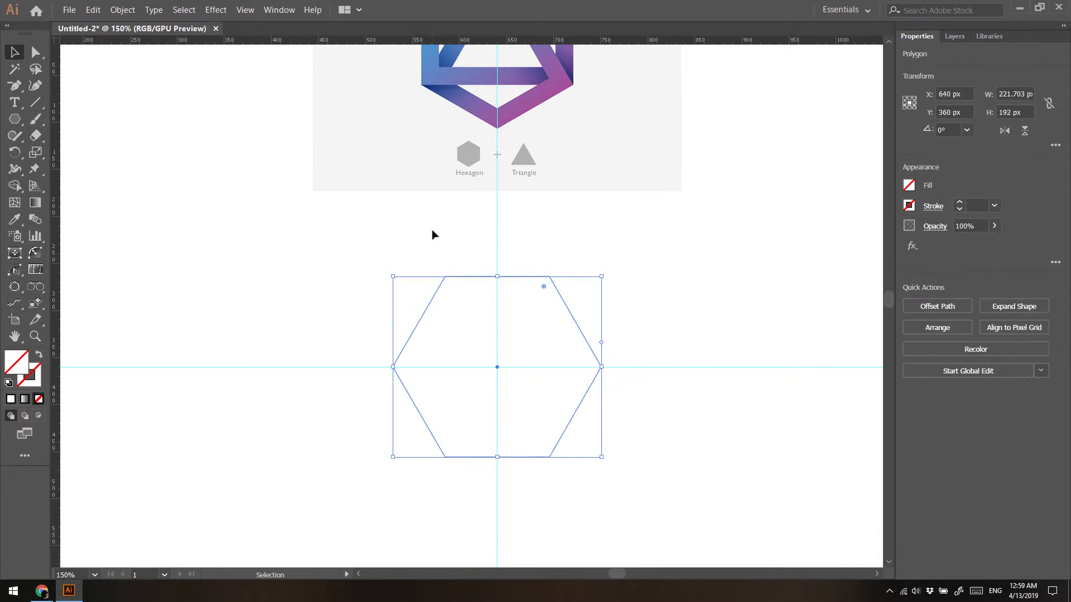
scroll(434, 287, "up", 3)
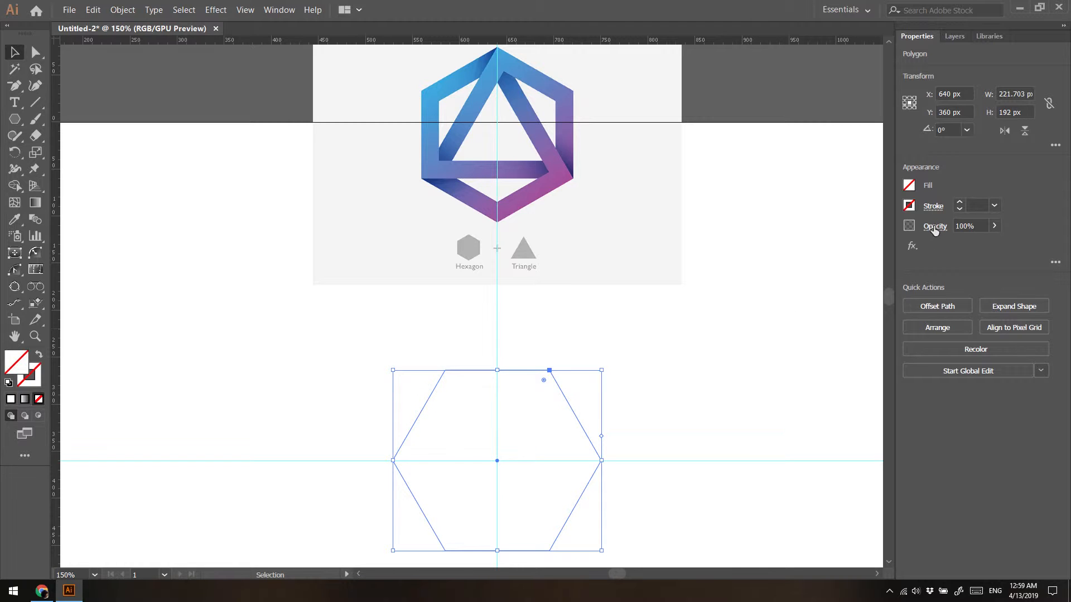
left_click(935, 207)
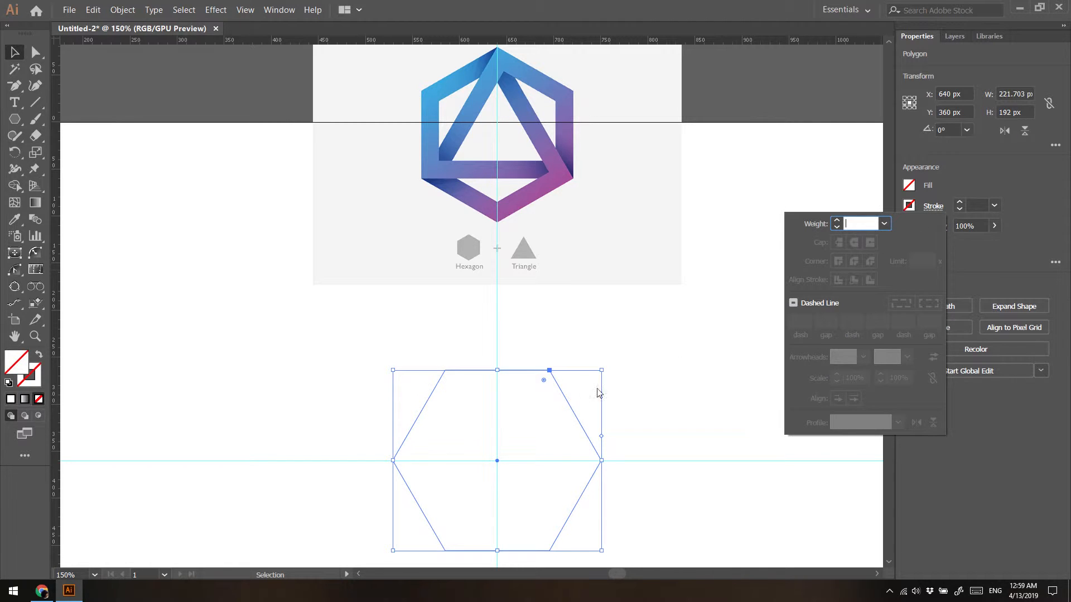
left_click(976, 207)
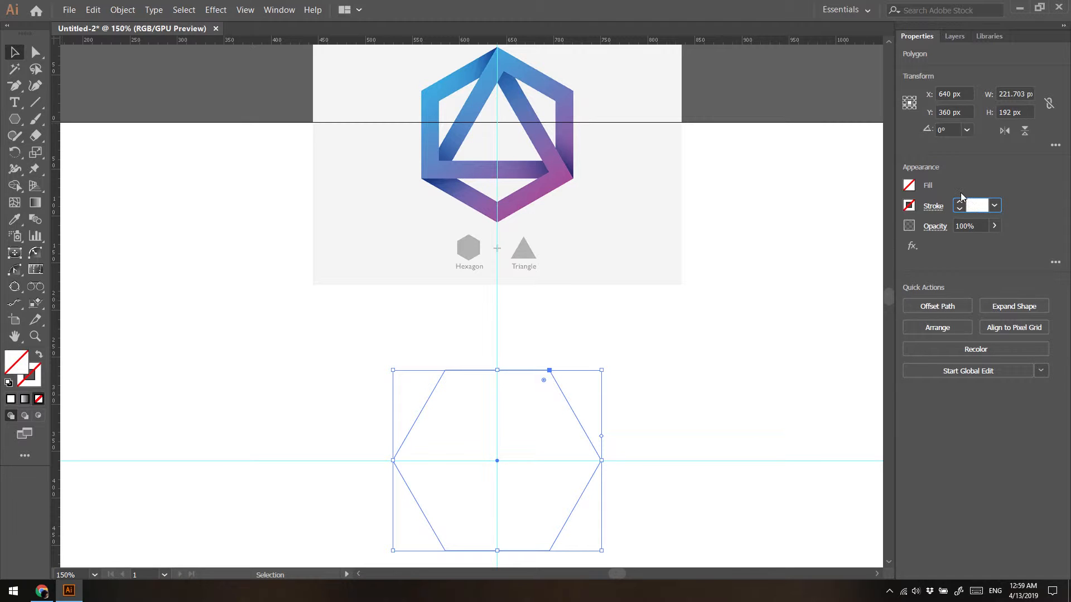
type("20")
key("Tab")
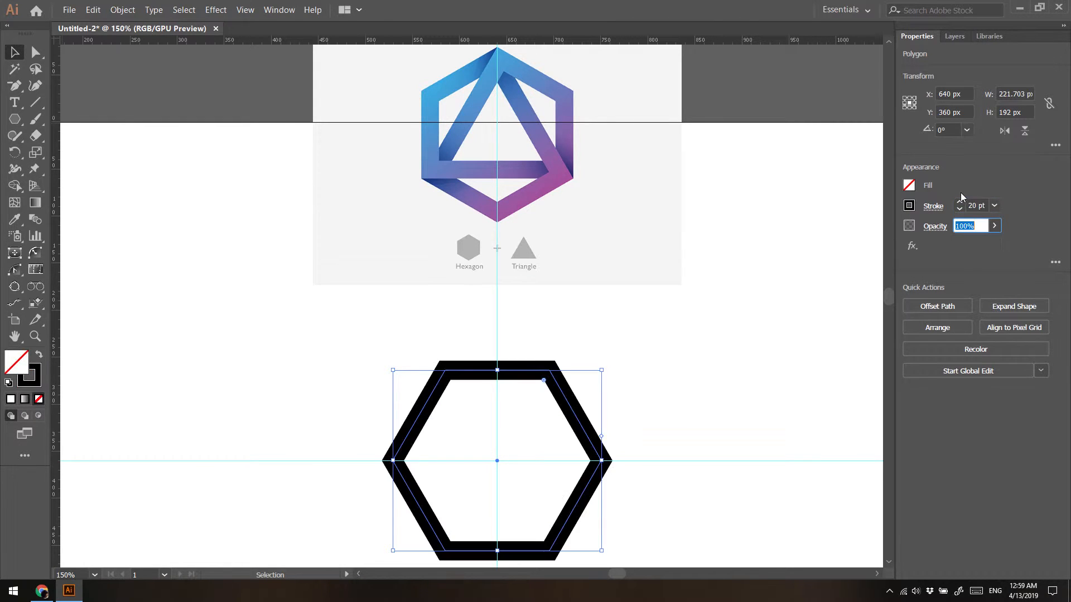
left_click(940, 207)
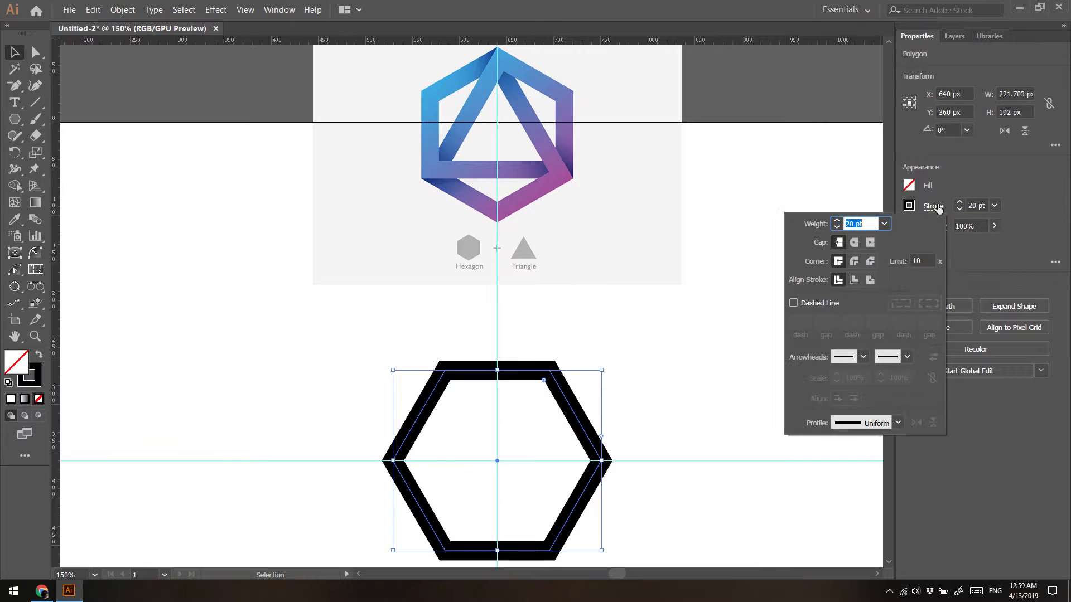
left_click(854, 280)
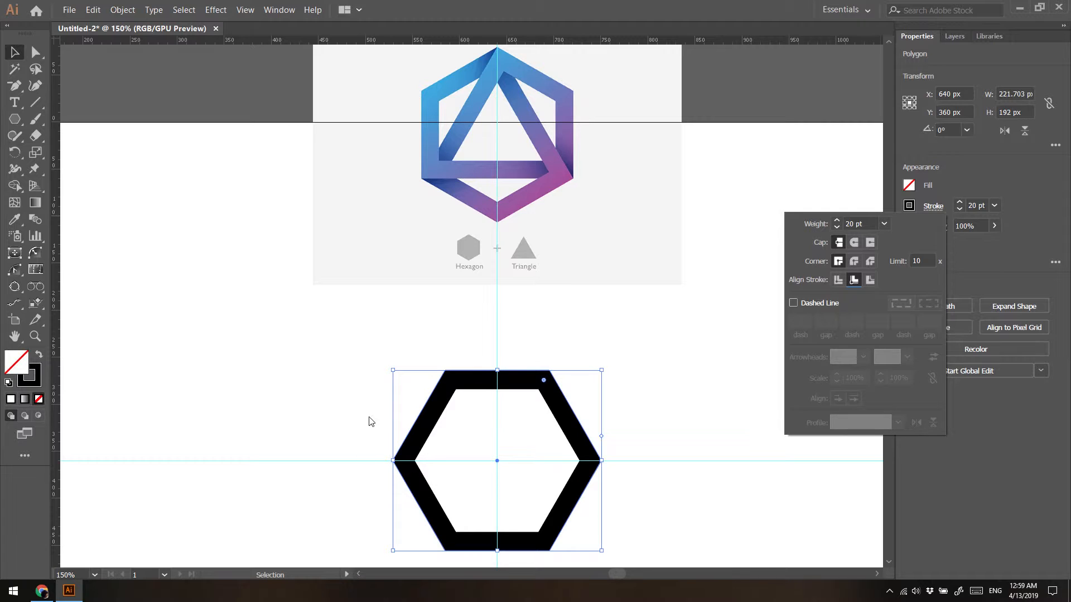
key("Escape")
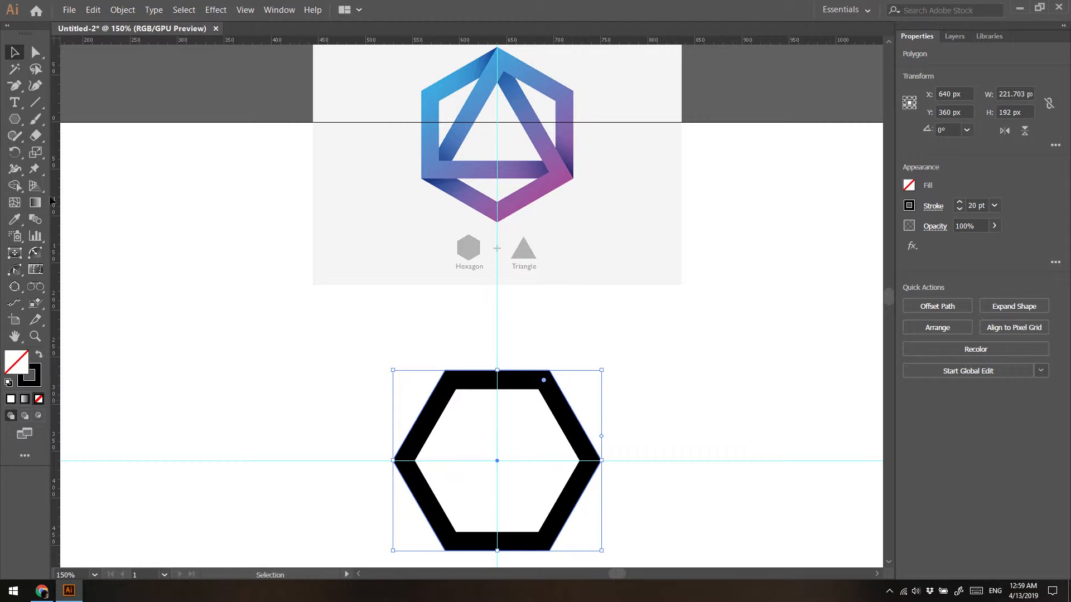
- Rotate the hexagon by 30° so that it stands on a vertex
double_click(14, 154)
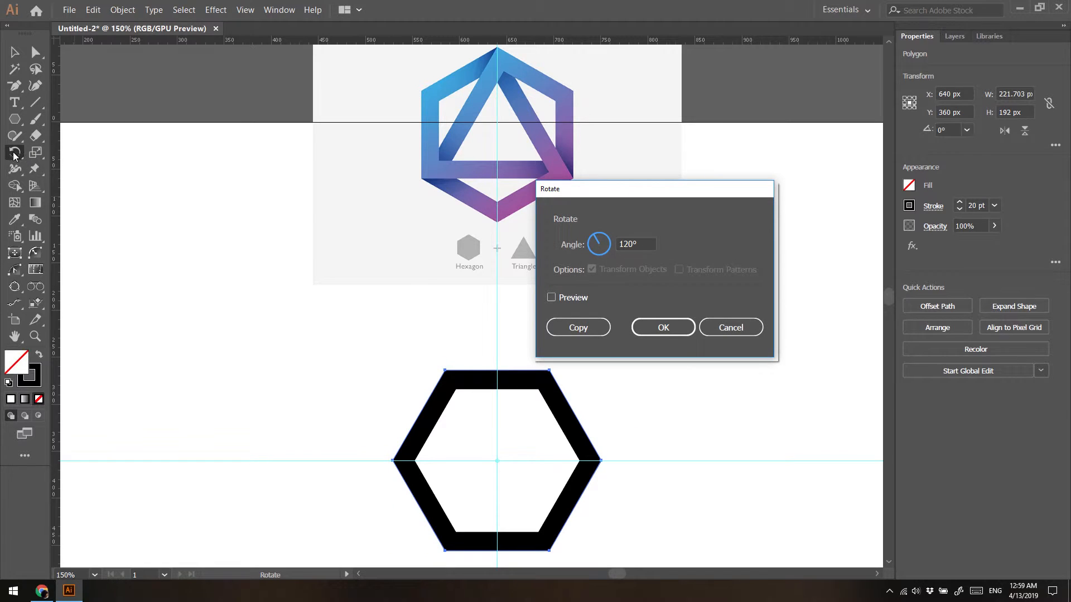
left_click_drag(588, 198, 634, 253)
double_click(681, 300)
type("30")
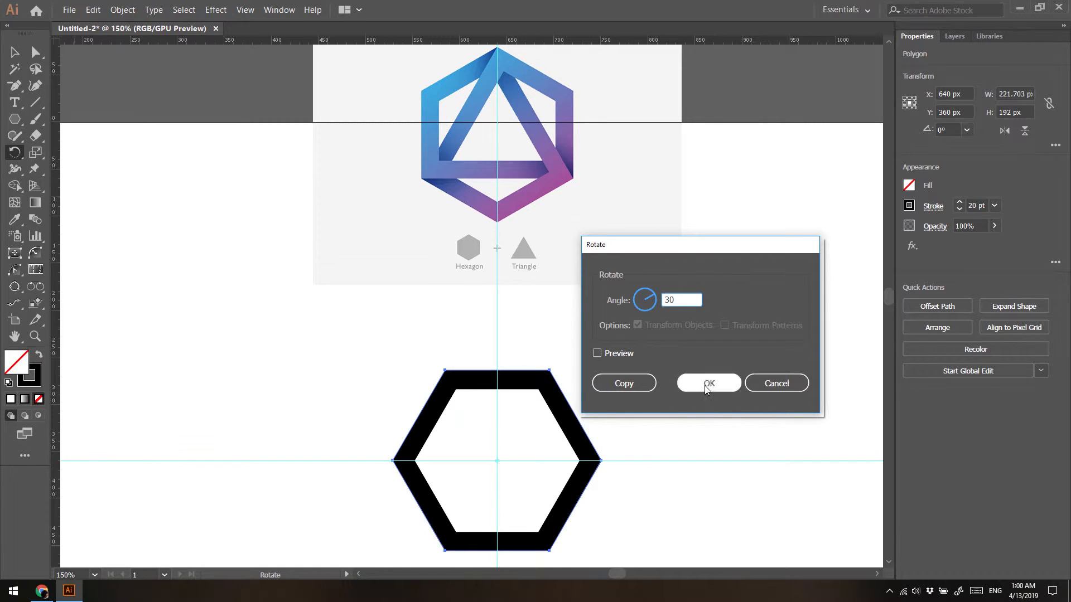
left_click(705, 385)
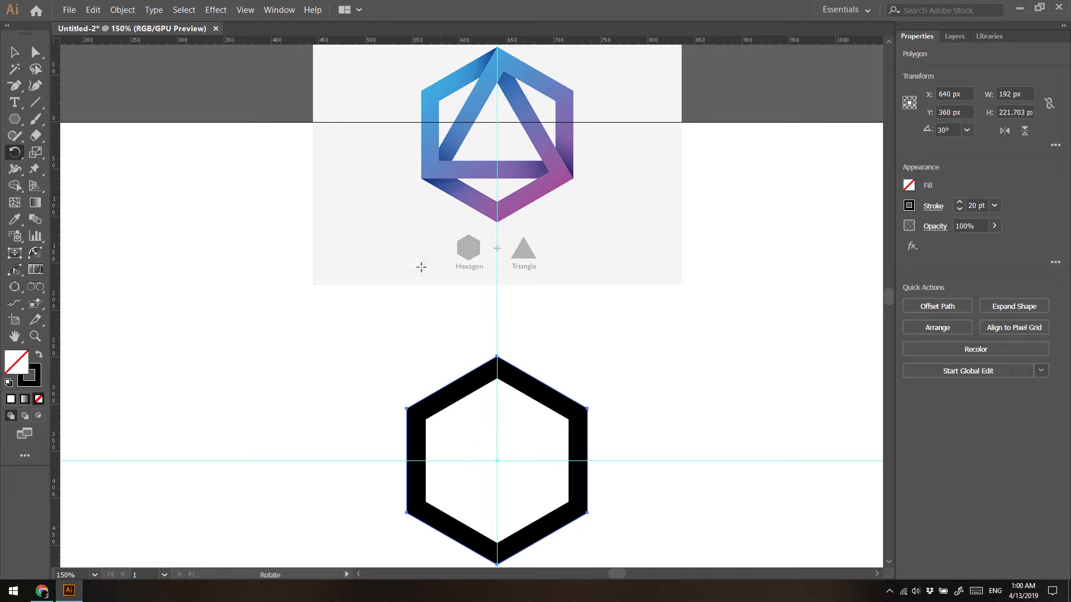
left_click(14, 52)
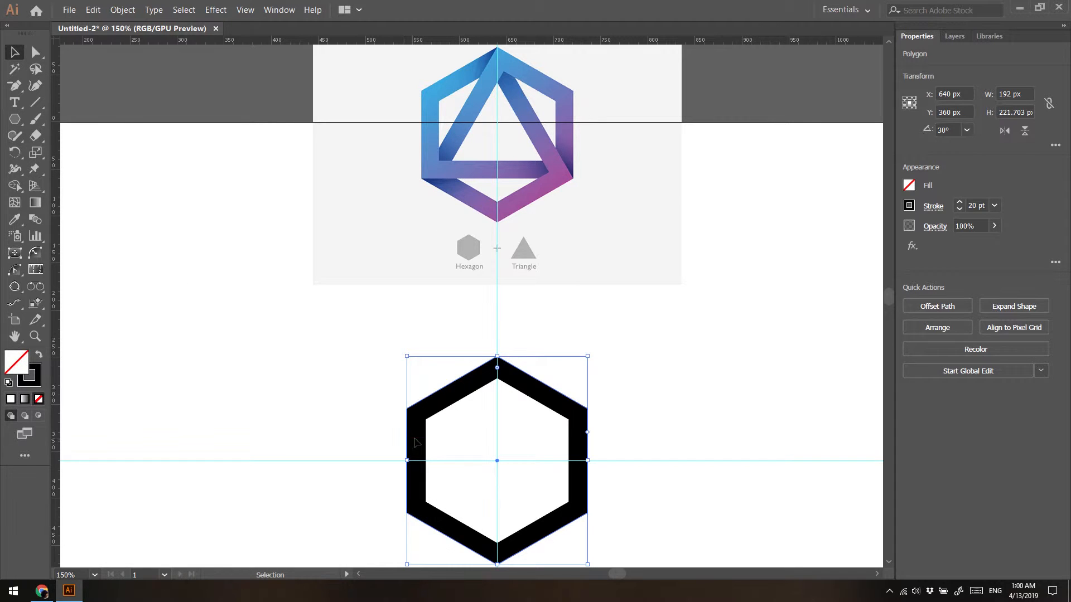
- Scale the hexagon down proportionally around its centre to about 176 x 203 px
scroll(425, 469, "down", 3)
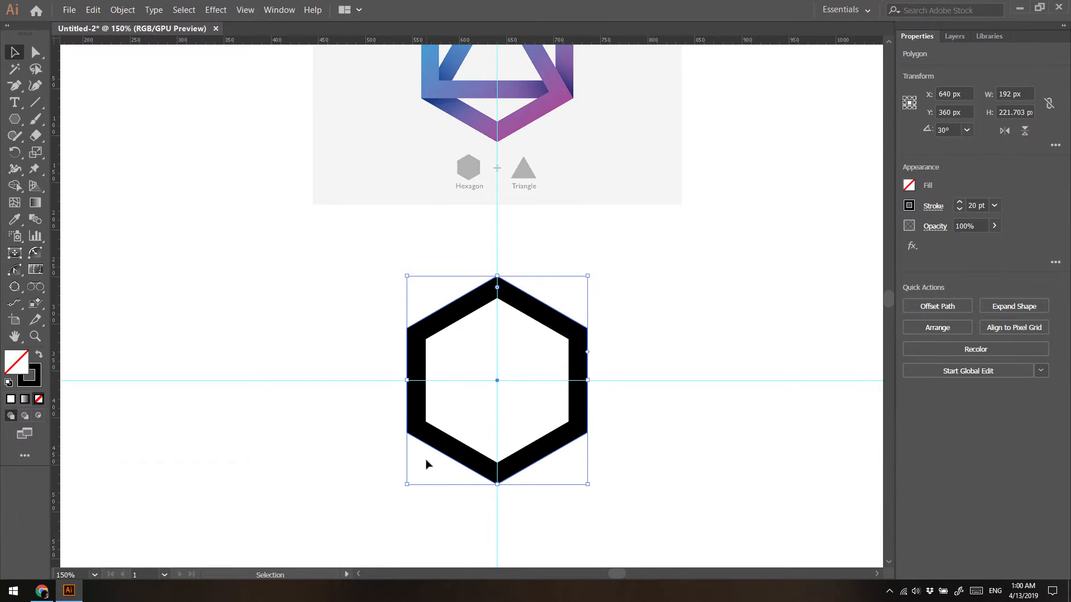
scroll(430, 446, "up", 2)
scroll(489, 204, "up", 5)
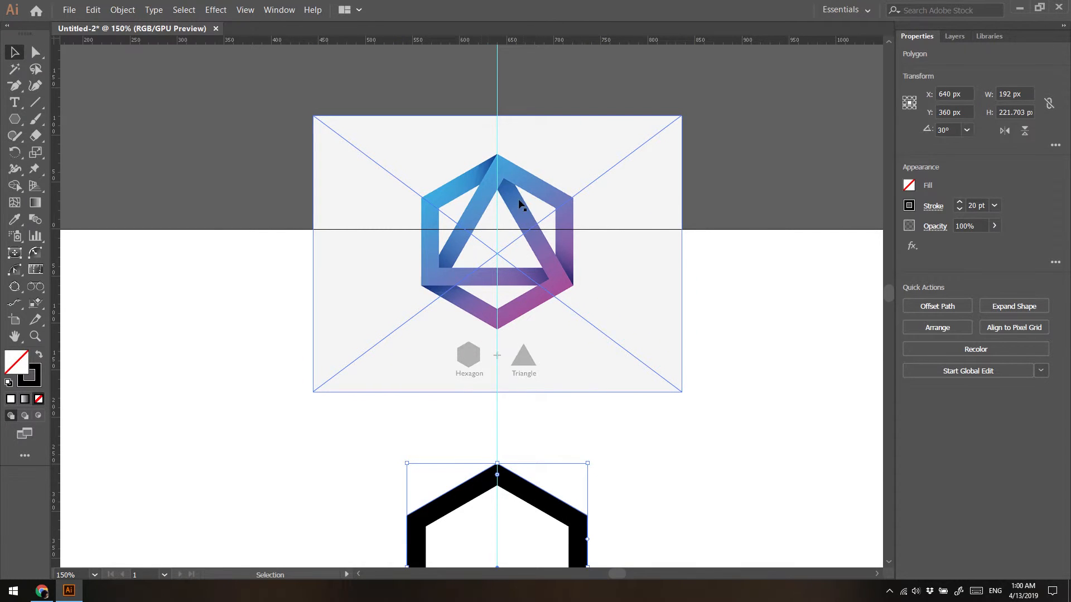
scroll(512, 212, "down", 4)
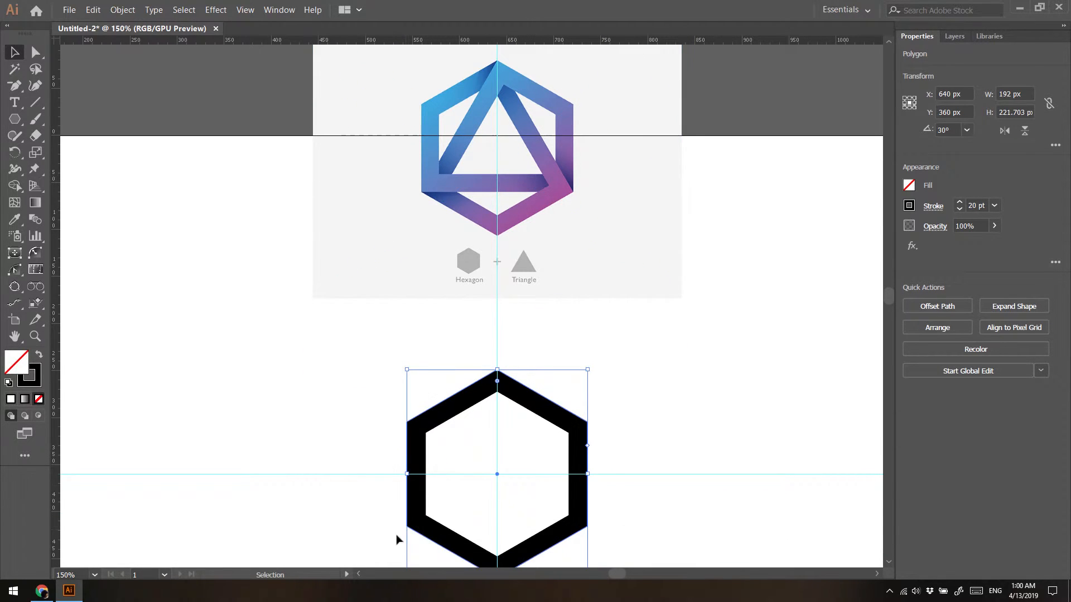
scroll(413, 520, "down", 2)
left_click_drag(405, 541, 410, 539)
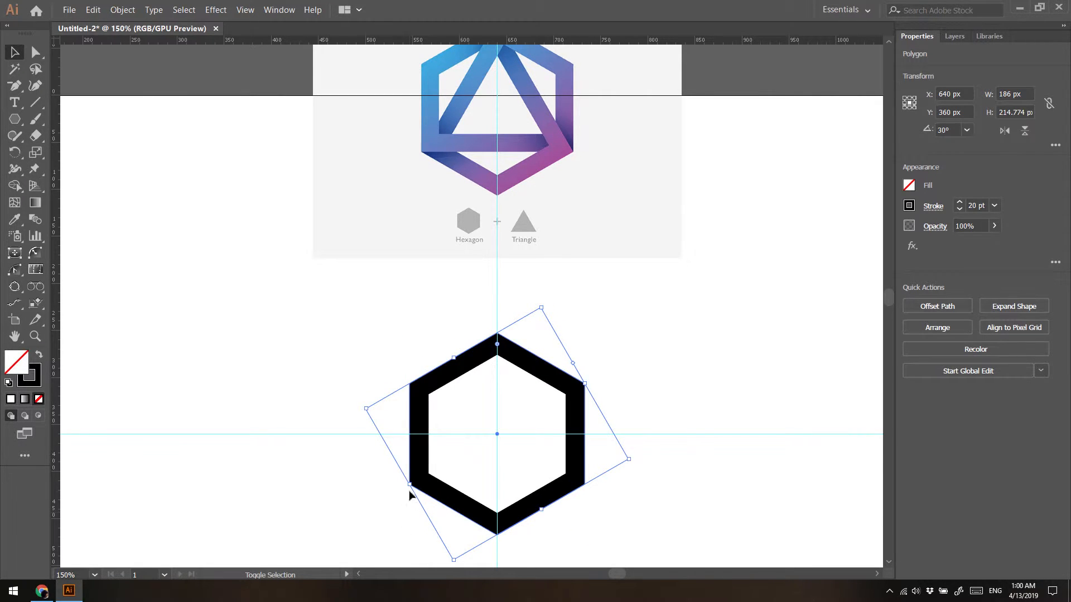
left_click_drag(409, 487, 414, 480)
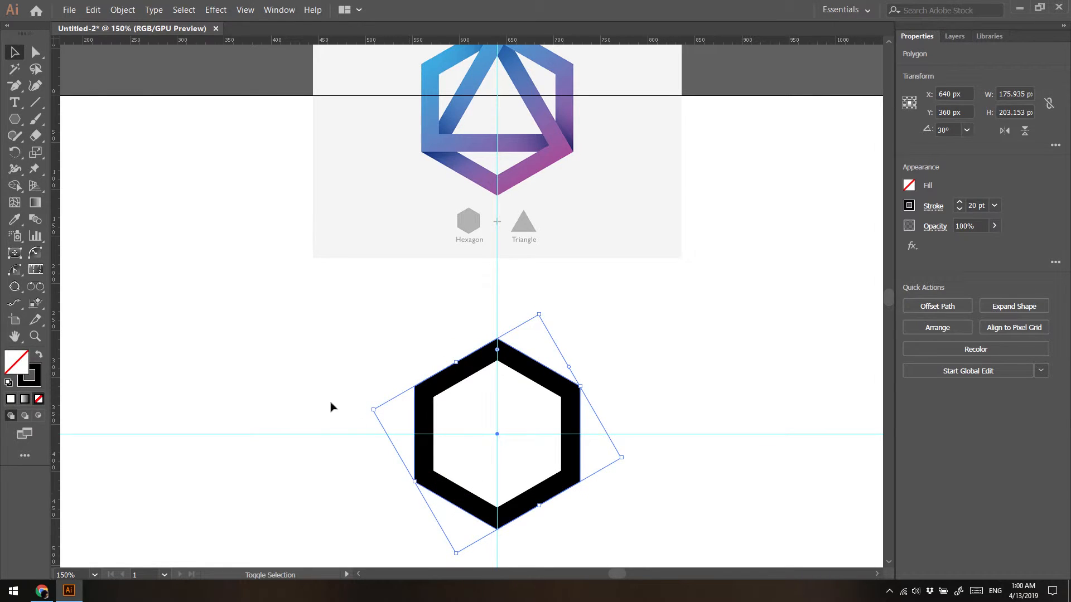
scroll(327, 413, "up", 3)
scroll(327, 413, "down", 3)
- Delete the hexagon's bottom and upper-right anchor points to leave a four-sided outline
left_click(368, 342)
left_click(445, 382)
left_click(318, 340)
left_click(434, 394)
left_click(16, 86)
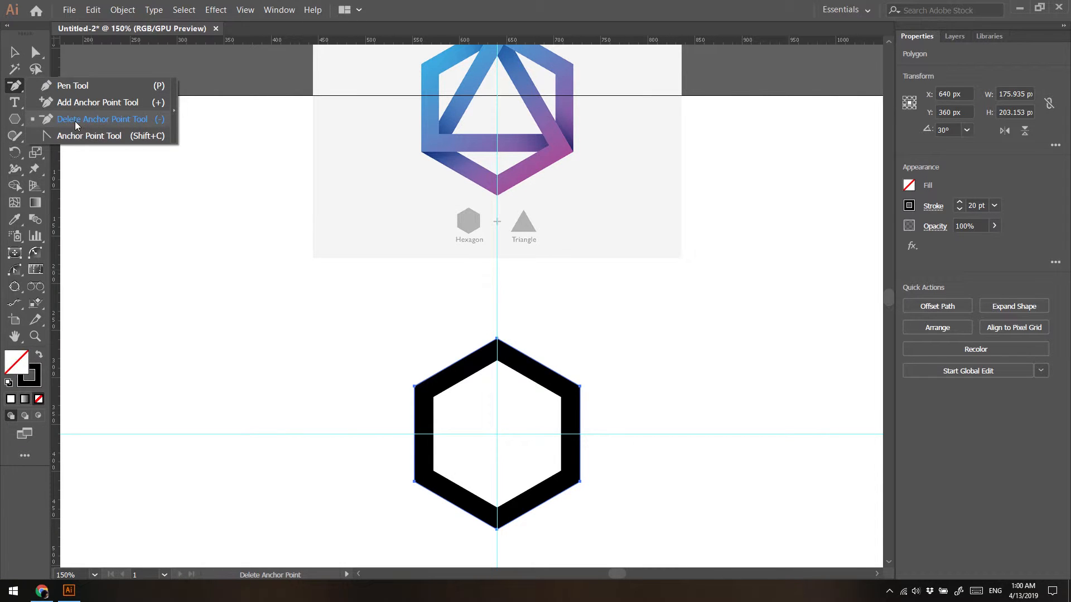
left_click(138, 122)
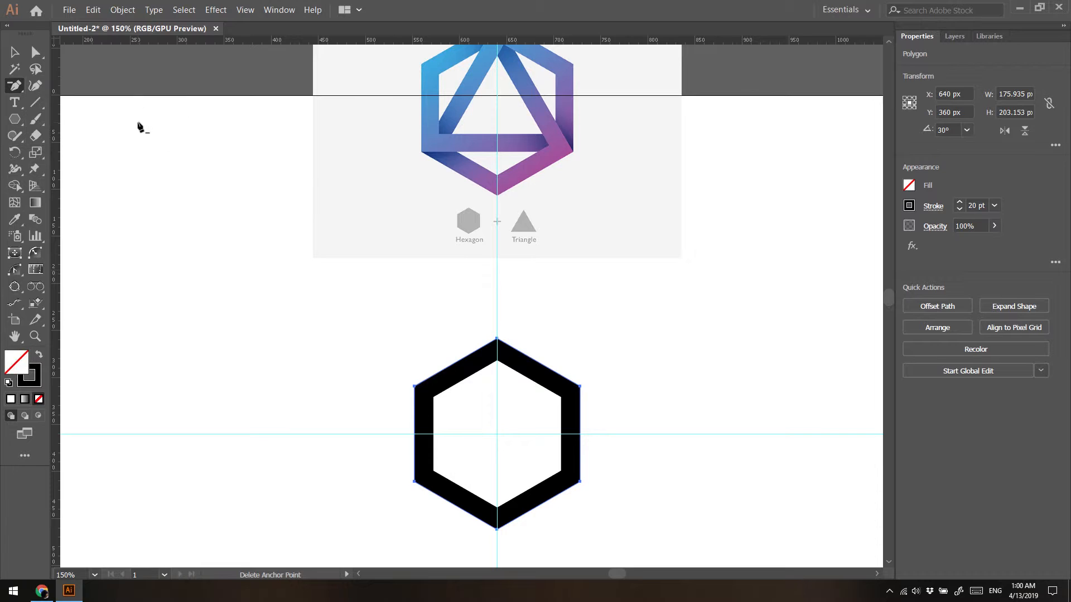
left_click(497, 530)
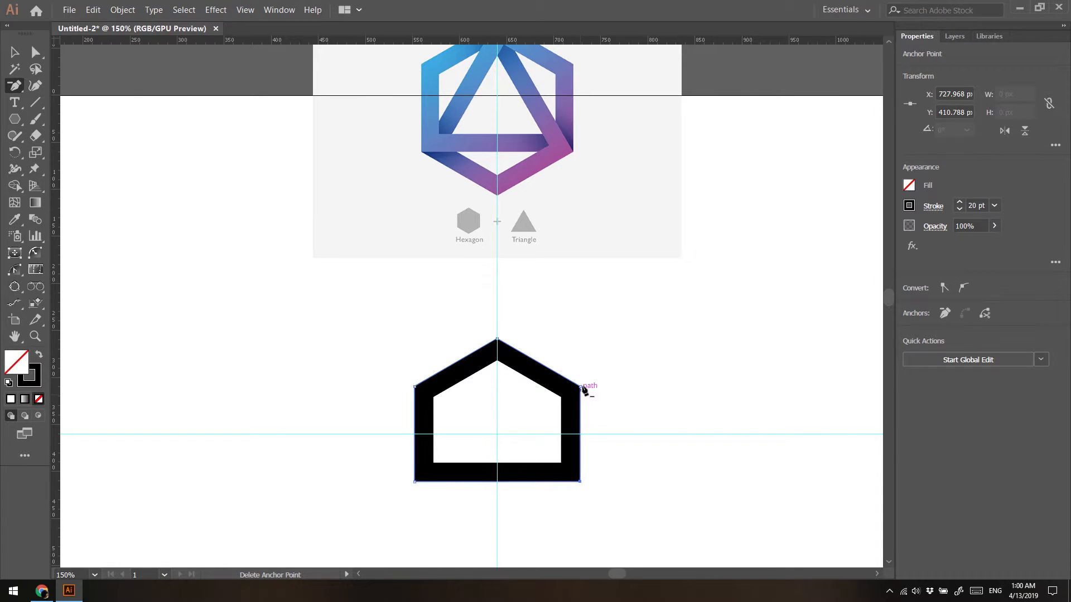
left_click(580, 386)
left_click(14, 53)
left_click(202, 327)
left_click(431, 402)
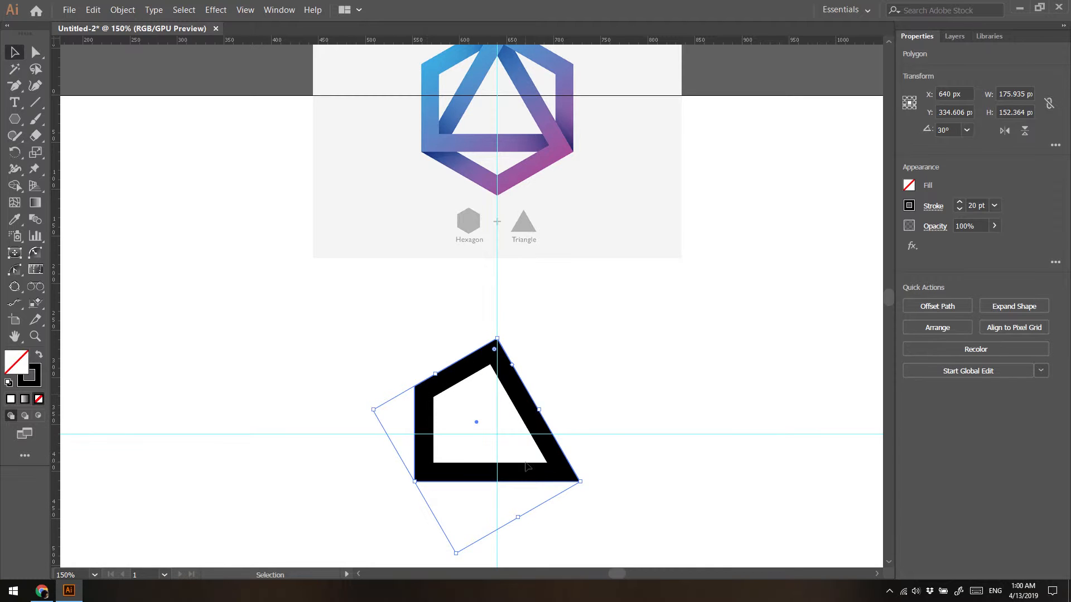
left_click(270, 474)
left_click(449, 388)
left_click(354, 352)
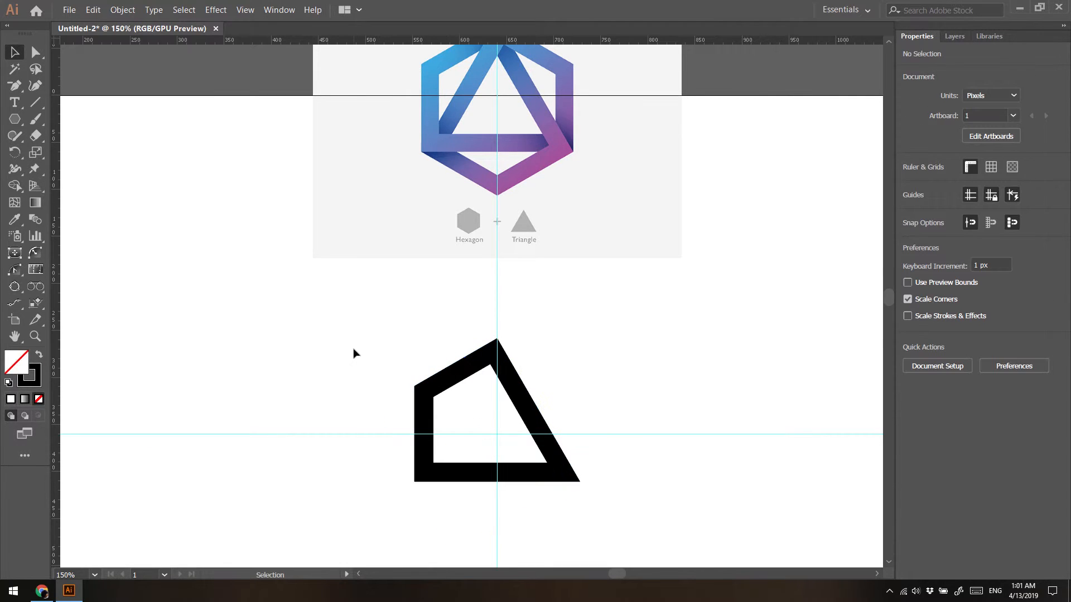
left_click(438, 391)
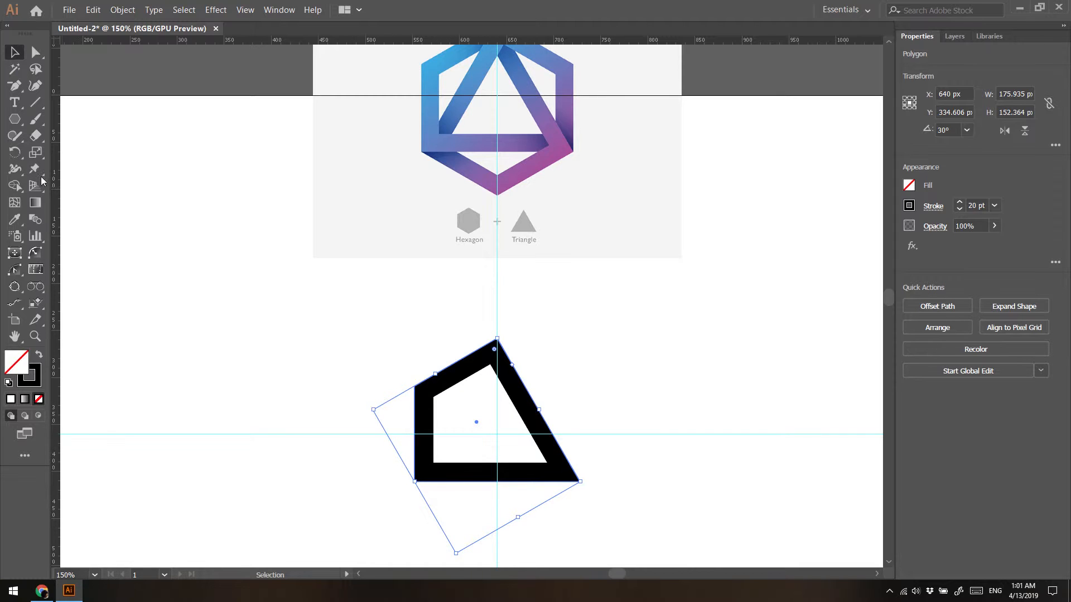
double_click(15, 153)
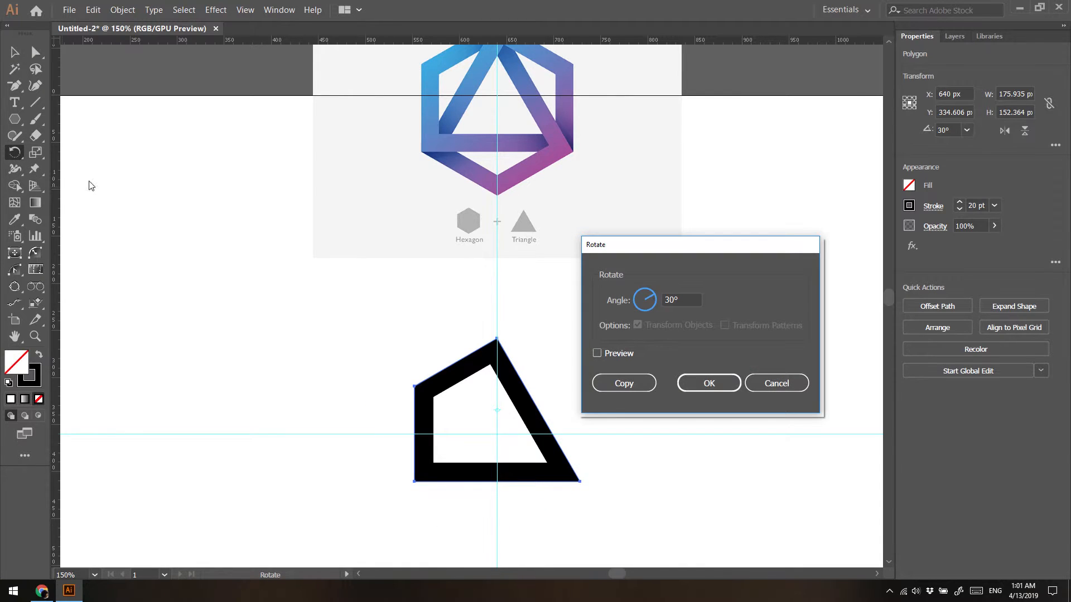
key("Escape")
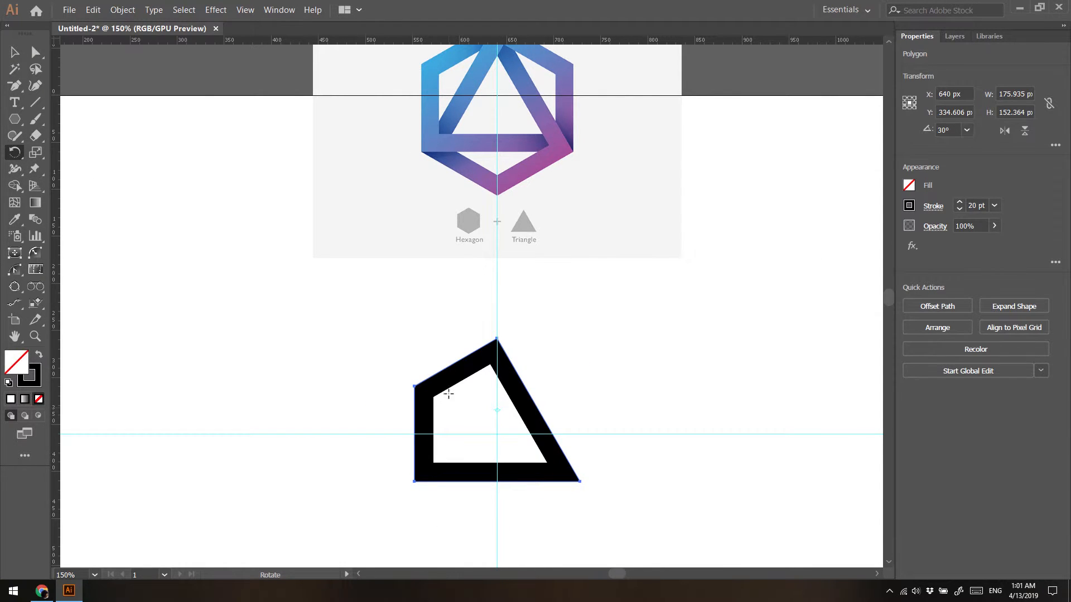
left_click(16, 53)
- Create a copy of the four-sided outline rotated 120° about the guides' intersection, and repeat the transformation once for a third piece
left_click(263, 279)
left_click(443, 390)
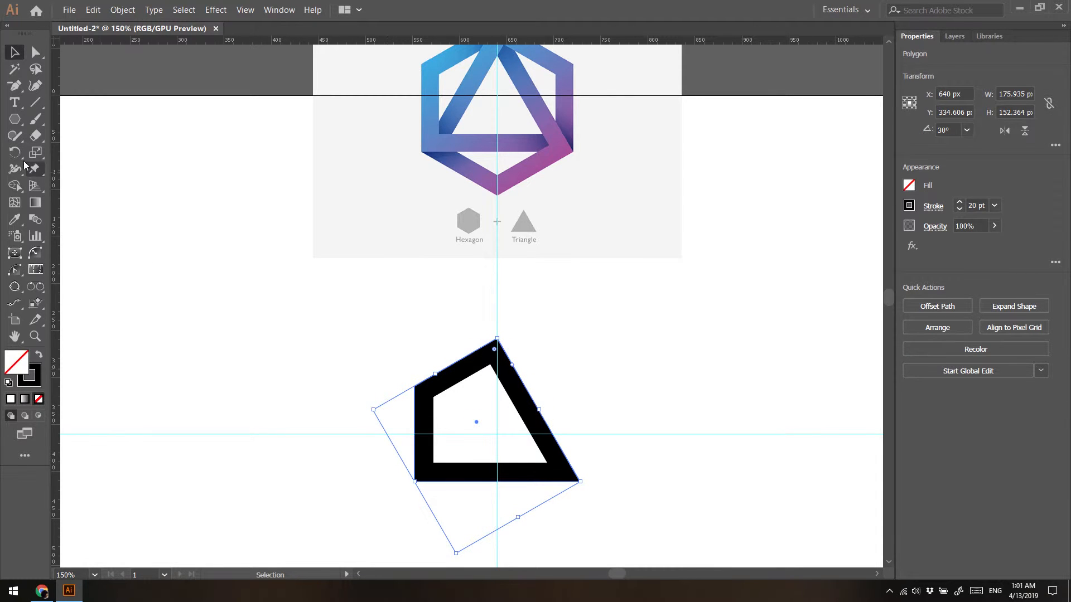
left_click(15, 158)
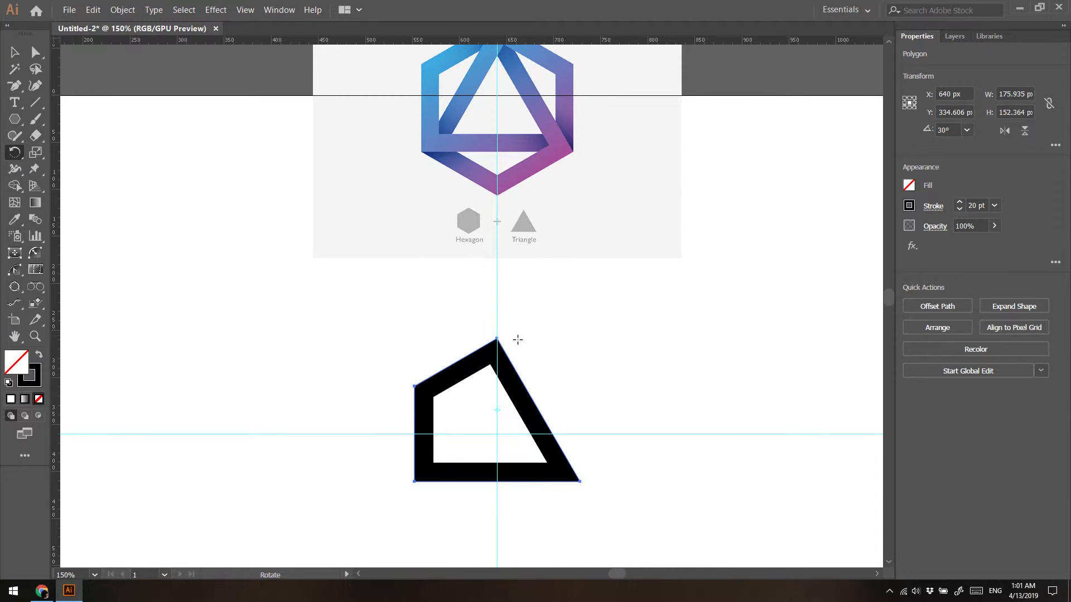
left_click(496, 434, "alt")
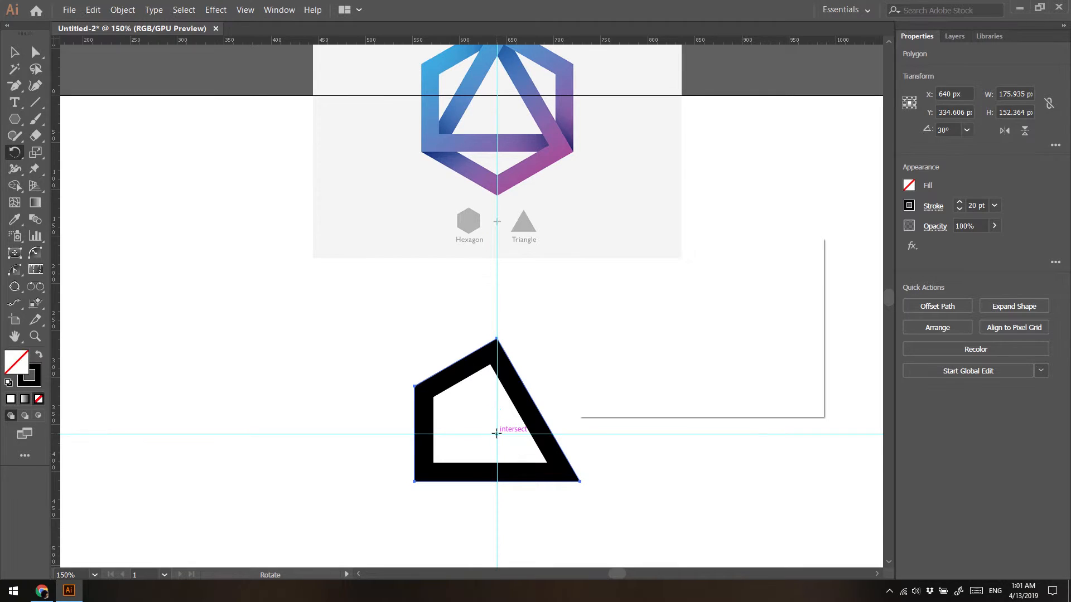
left_click_drag(630, 250, 665, 267)
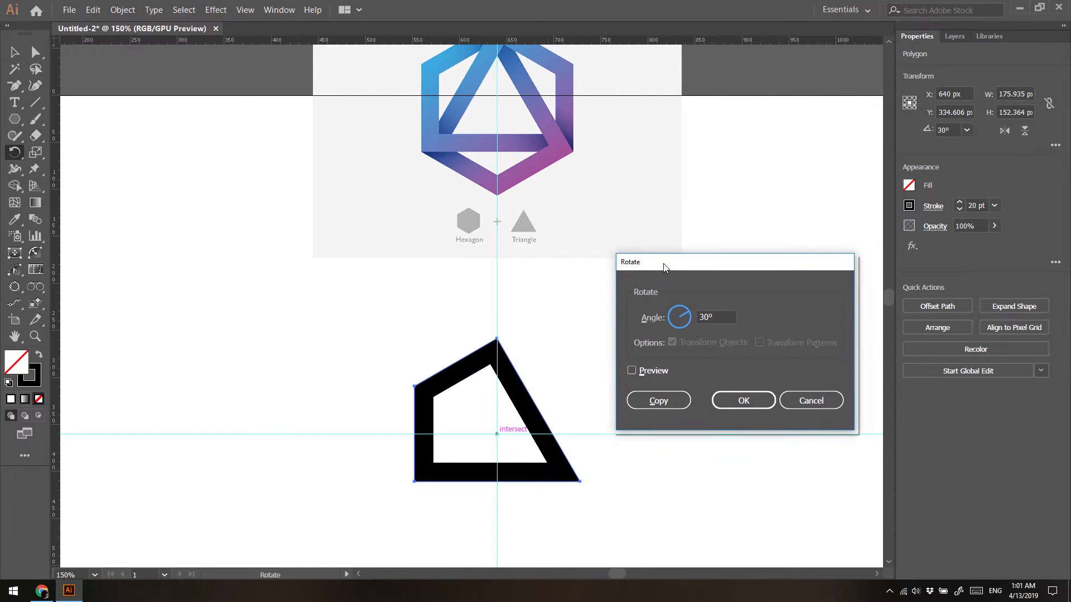
left_click(716, 321)
type("120")
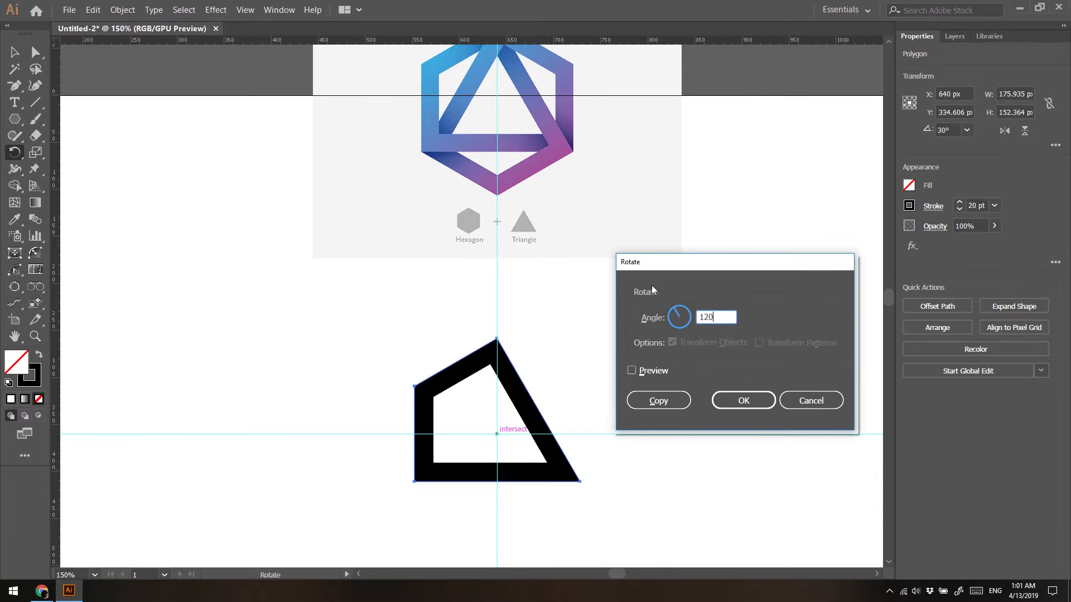
left_click(632, 372)
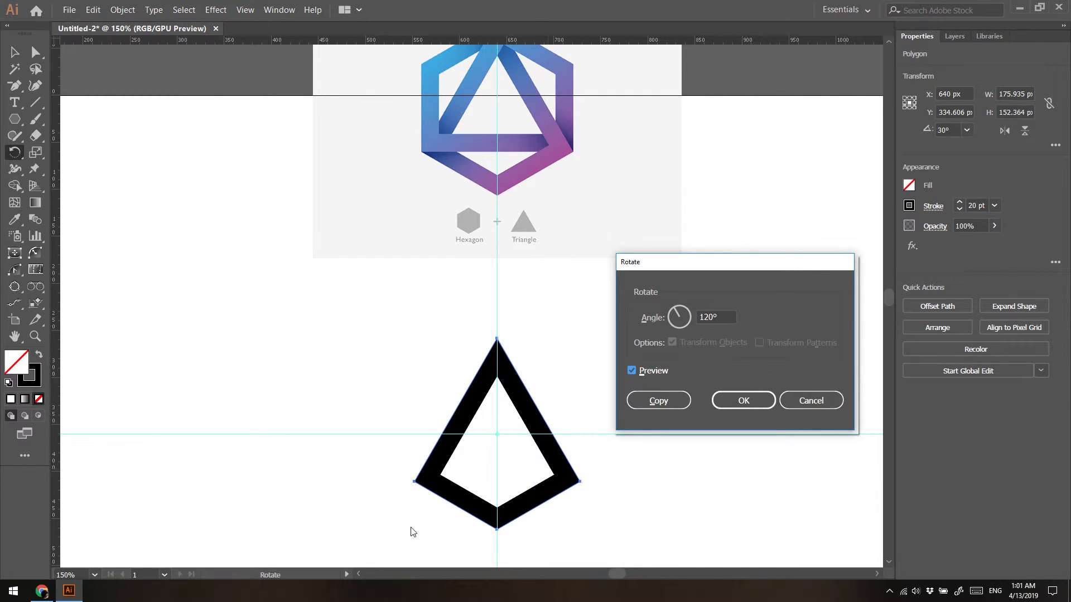
left_click(632, 372)
left_click(650, 404)
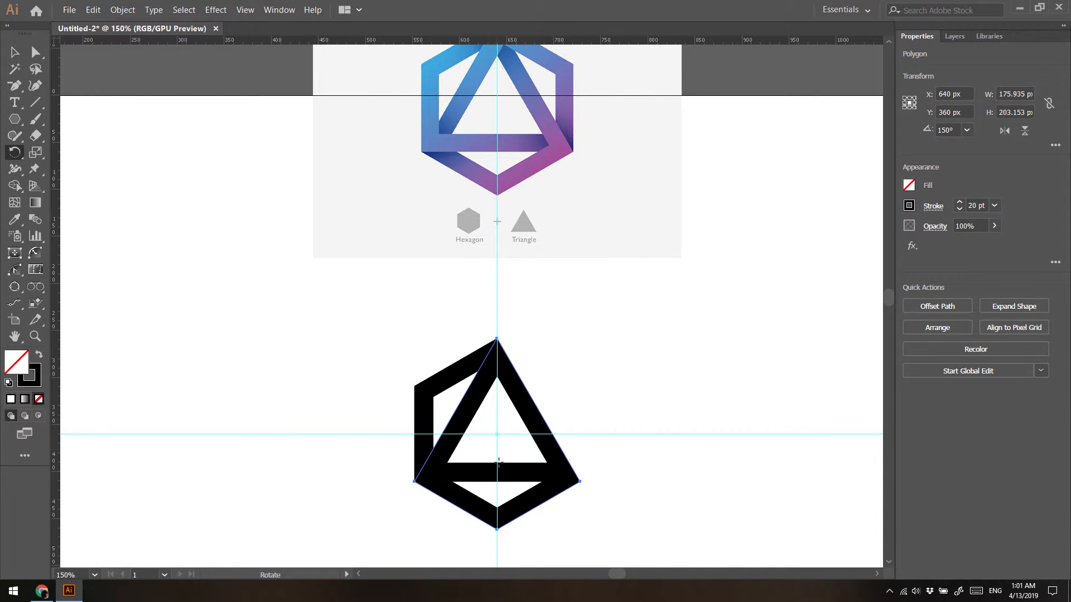
key("v")
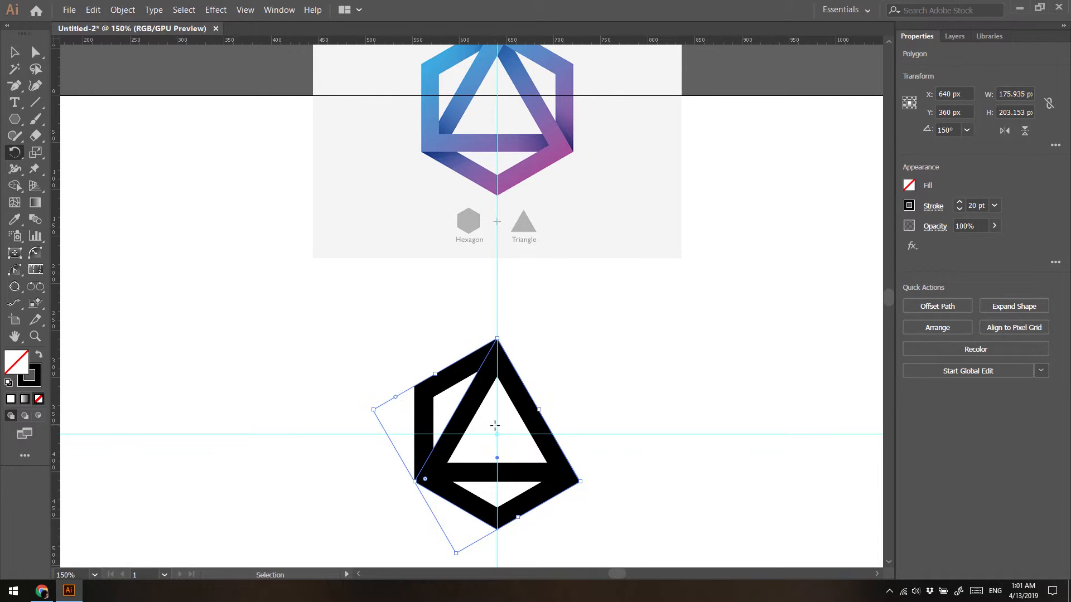
key("ctrl+d")
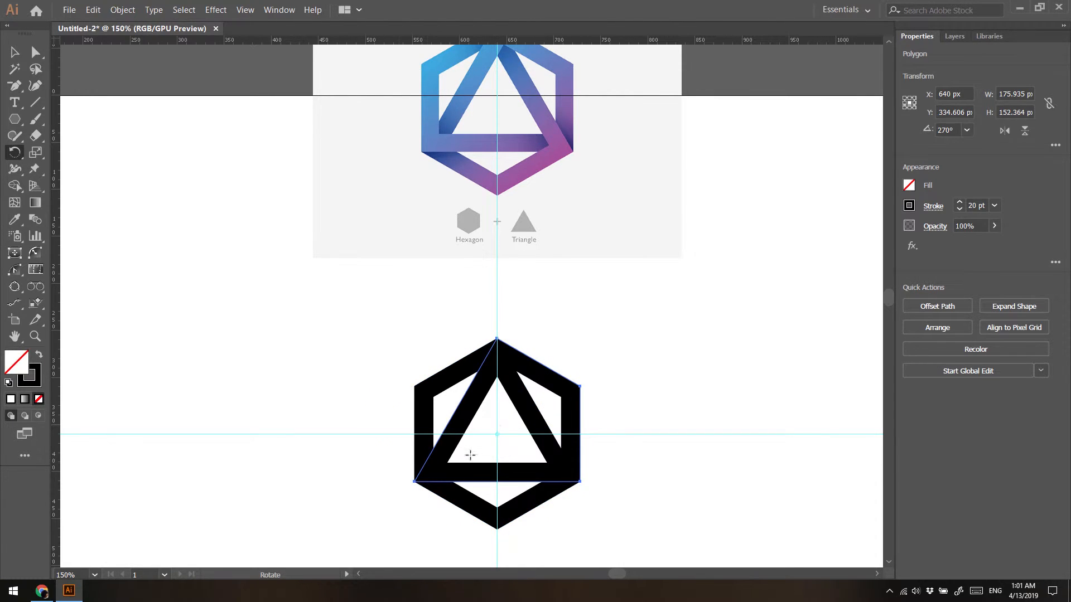
- Expand the appearance of the three overlapping 20 pt outlines, turning their strokes into filled shapes
scroll(459, 255, "up", 2)
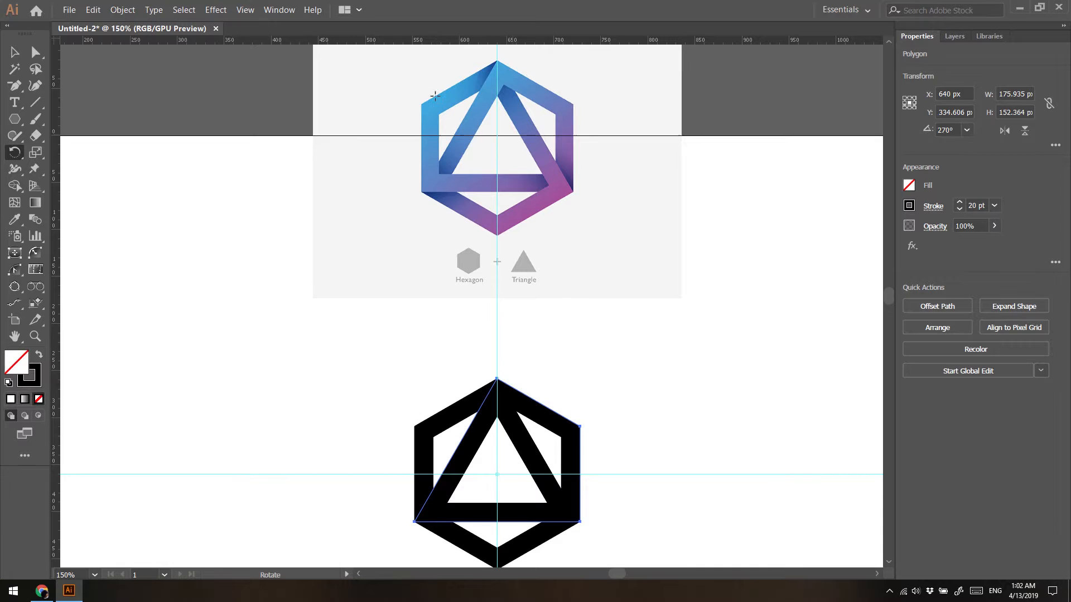
key("v")
scroll(377, 365, "down", 2)
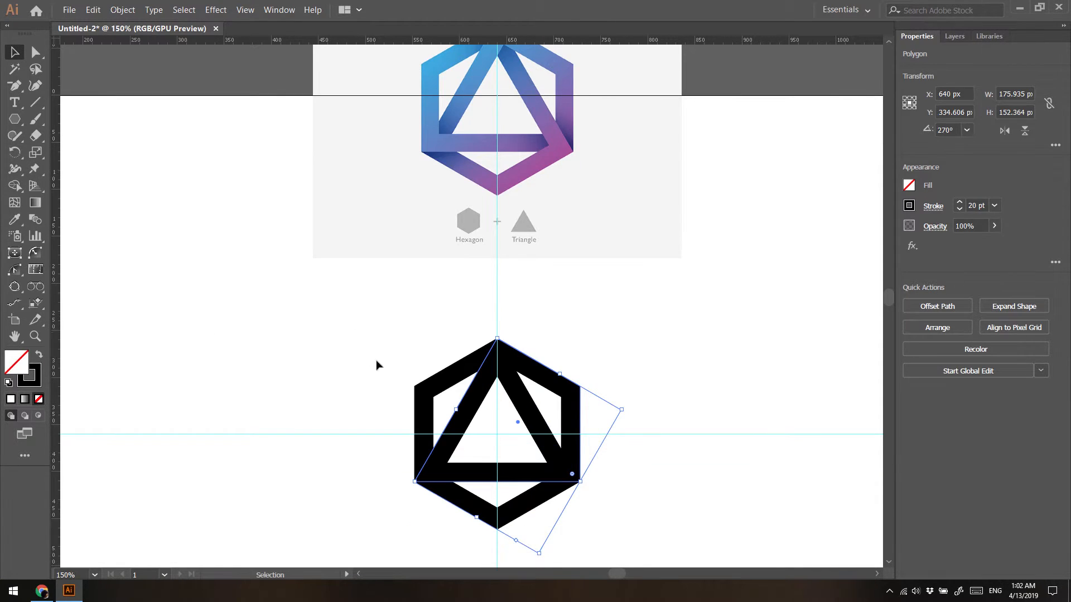
left_click(393, 403)
left_click(436, 383)
left_click(334, 358)
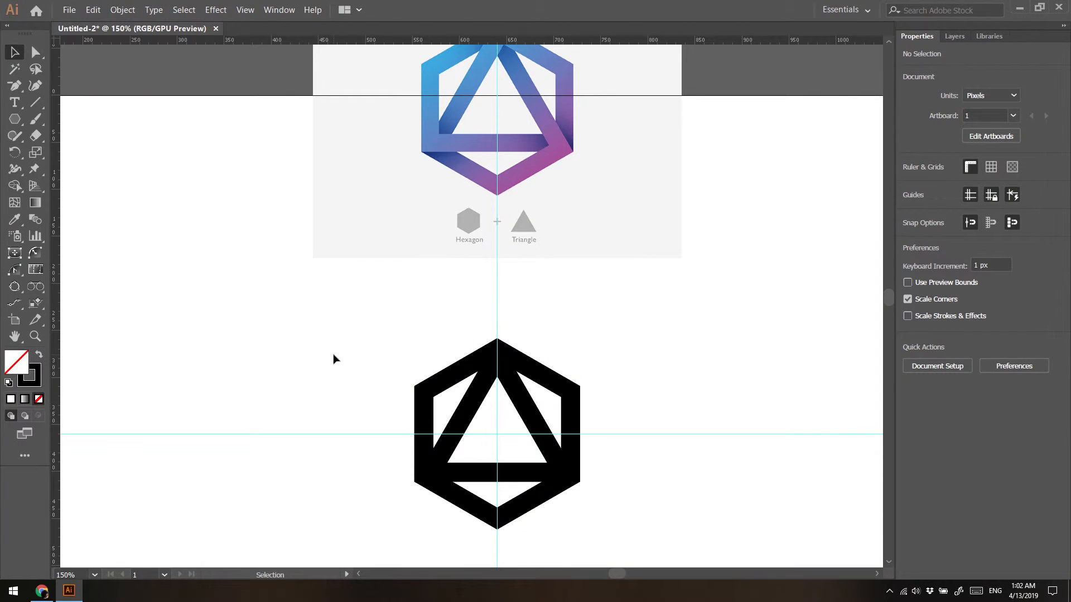
left_click_drag(333, 318, 636, 539)
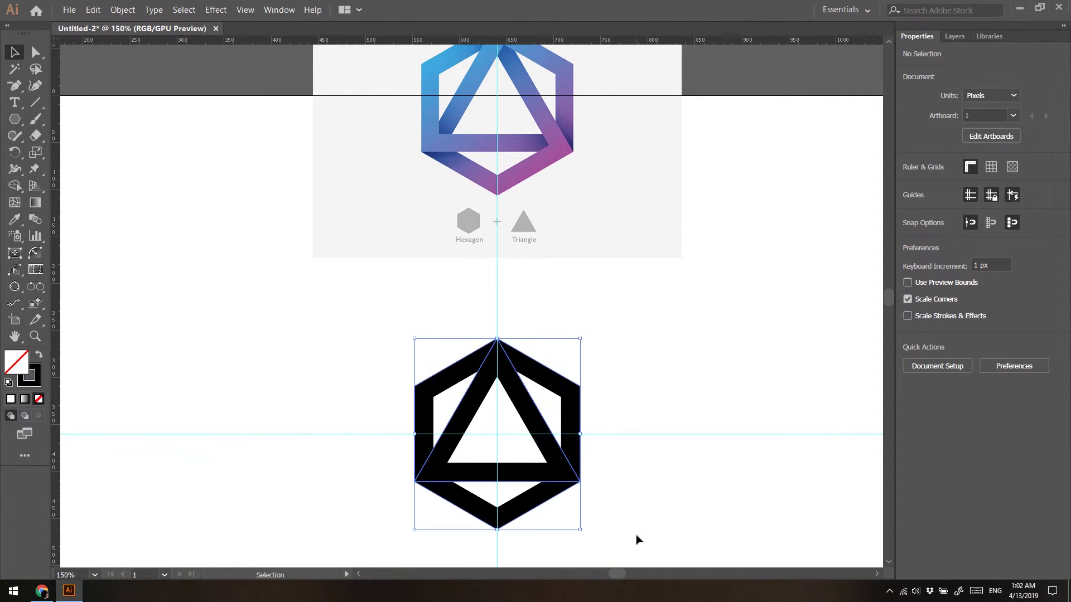
left_click(122, 9)
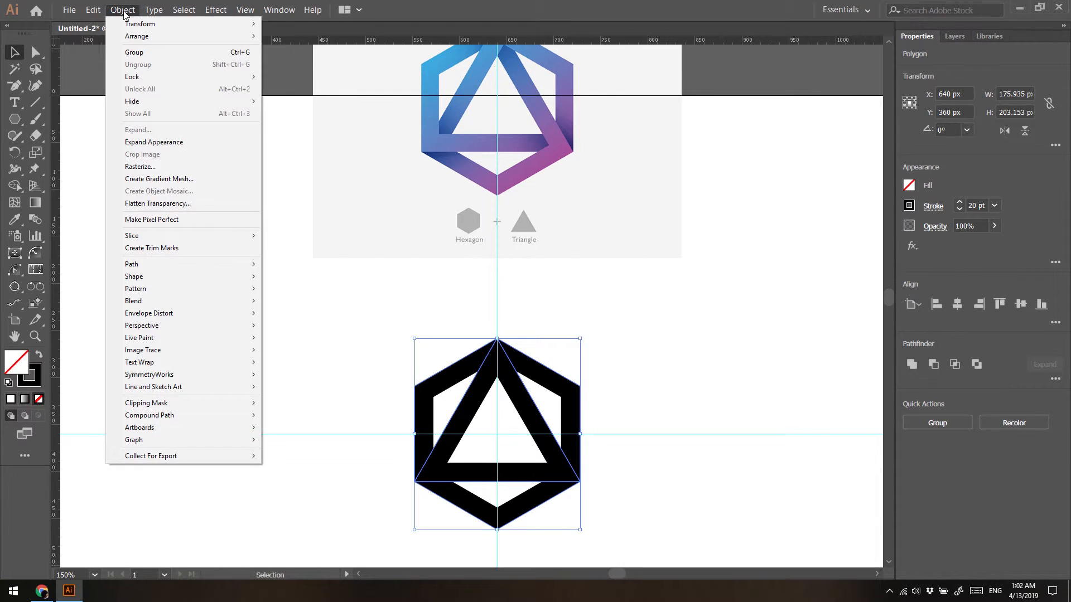
left_click(154, 142)
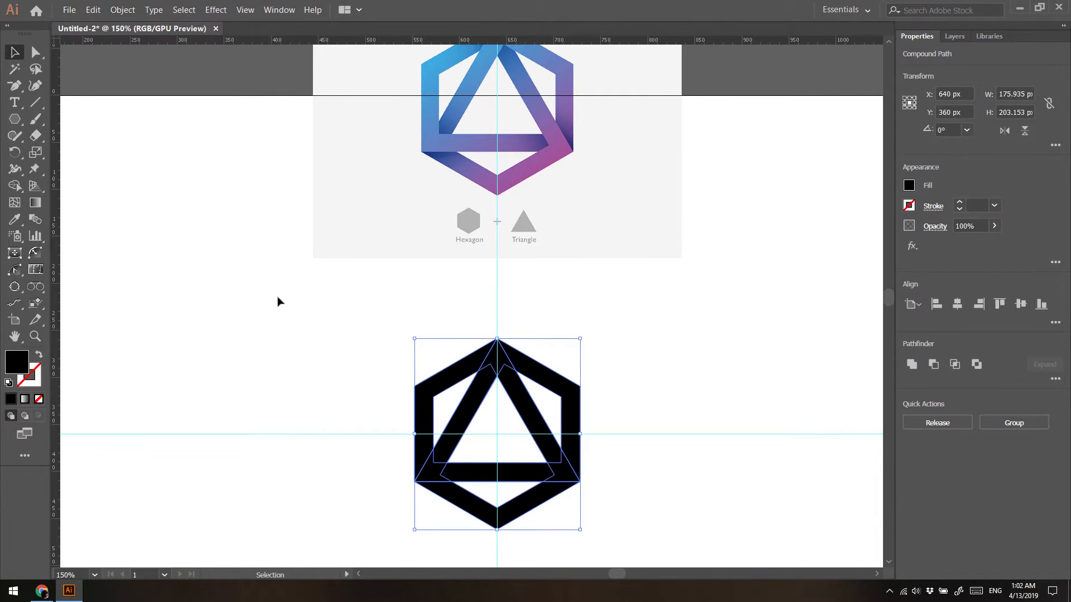
- Merge the overlapping regions of the expanded shapes with the Shape Builder tool into three separate interlocking logo pieces
left_click(279, 301)
left_click(435, 387)
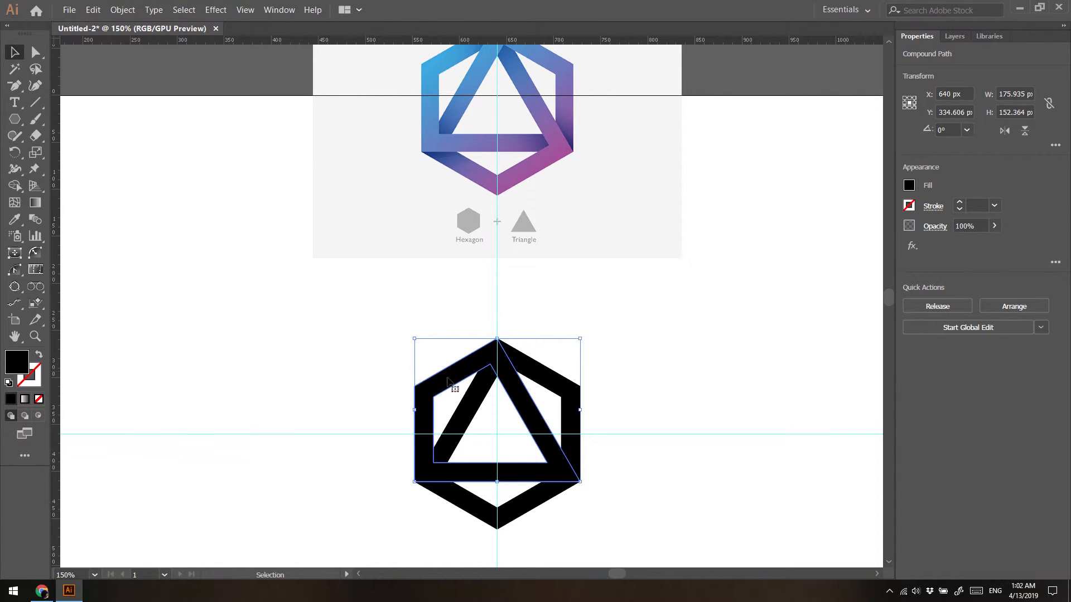
left_click(382, 366)
left_click_drag(416, 381, 637, 521)
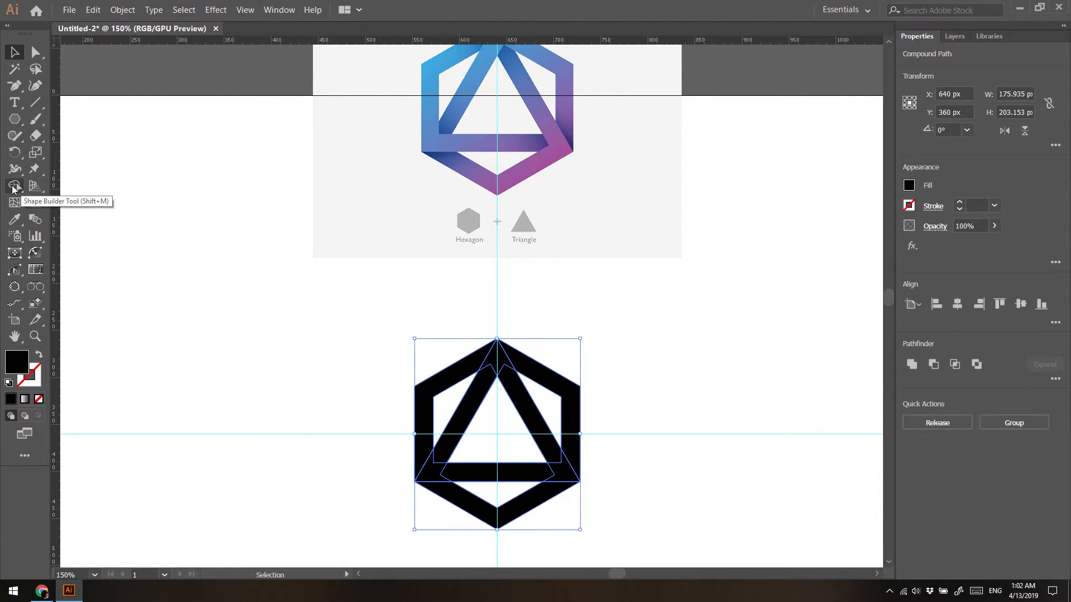
left_click(14, 188)
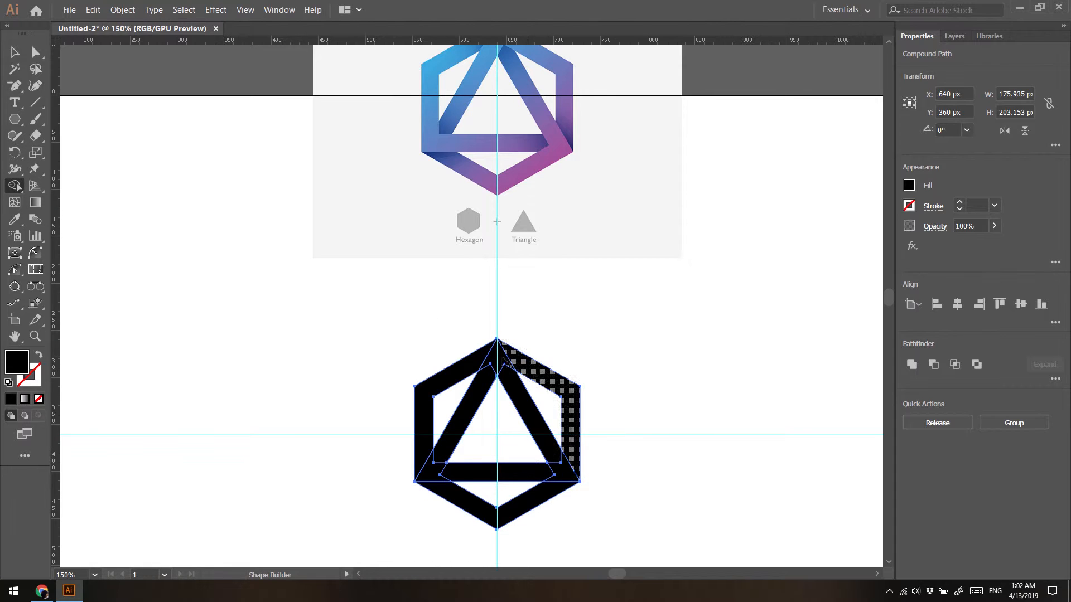
scroll(474, 390, "up", 1)
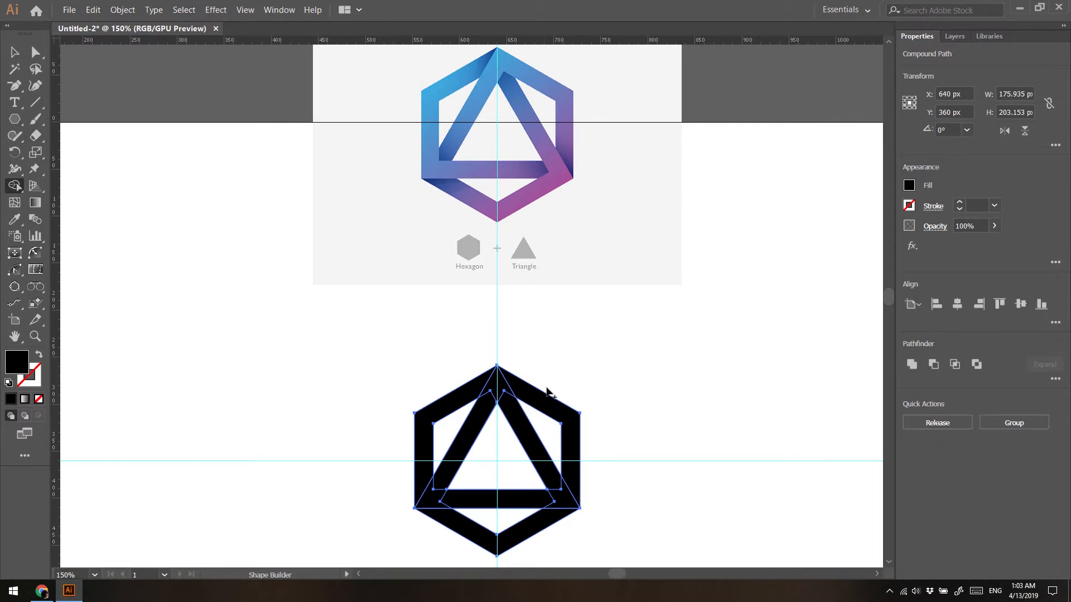
mouse_move(570, 463)
left_mouse_down()
mouse_move(569, 425)
mouse_move(504, 385)
mouse_move(484, 424)
mouse_move(498, 424)
left_mouse_up()
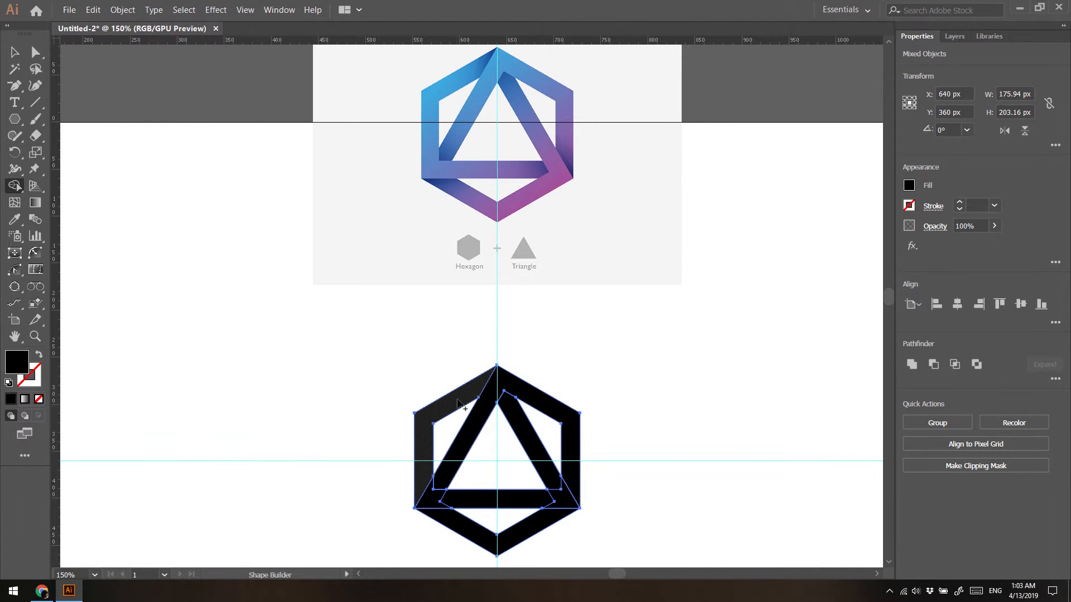
mouse_move(439, 413)
left_mouse_down()
mouse_move(422, 430)
mouse_move(429, 498)
mouse_move(488, 501)
mouse_move(524, 531)
mouse_move(561, 507)
mouse_move(549, 472)
left_mouse_up()
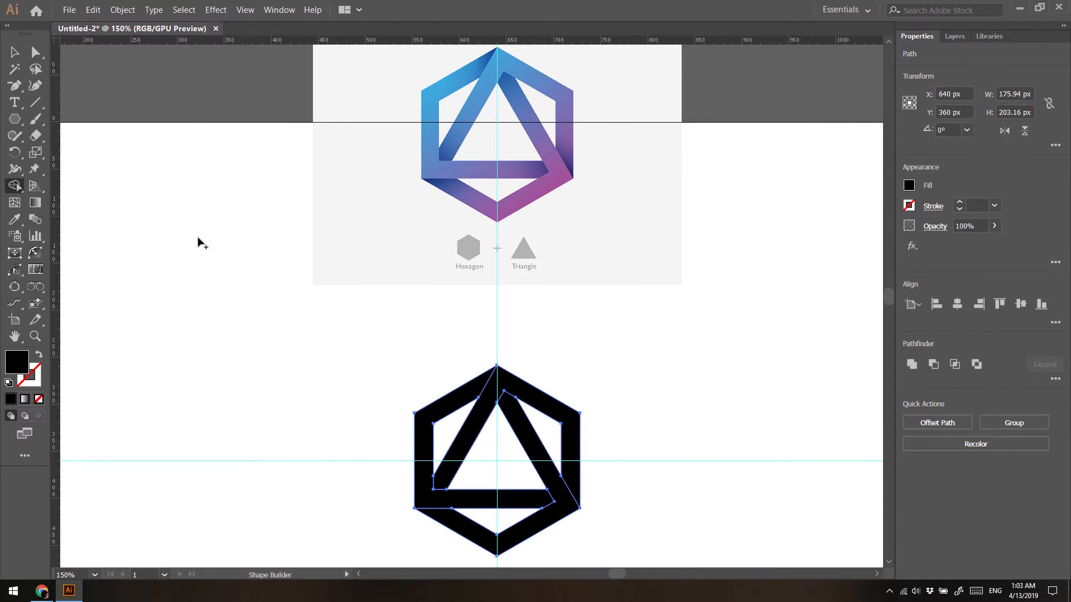
left_click(14, 53)
left_click(229, 320)
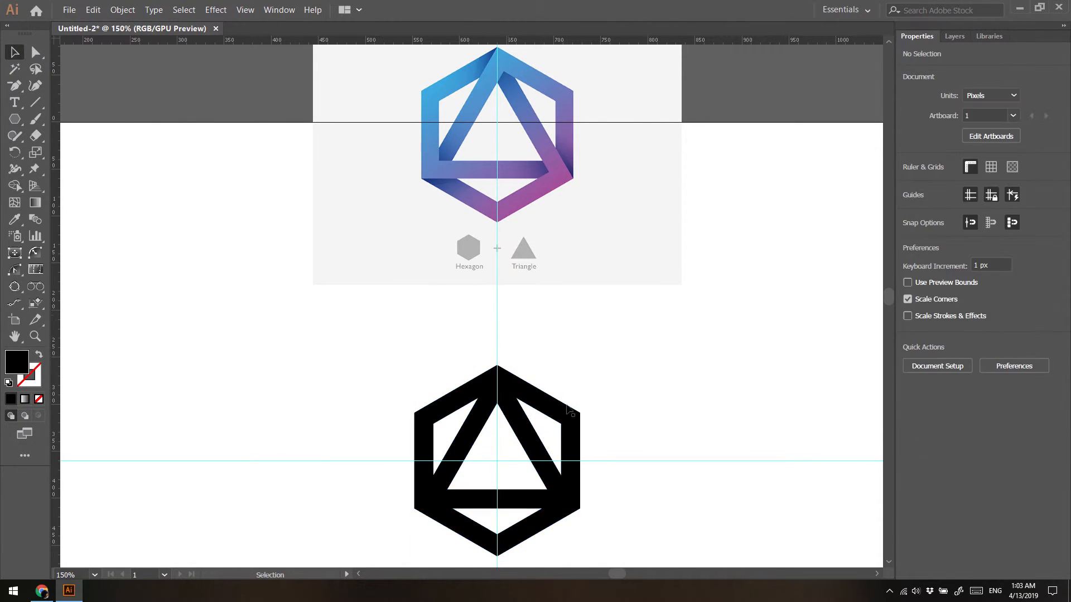
- Fill the logo's upper-right piece with a freeform gradient in Points mode
left_click(515, 424)
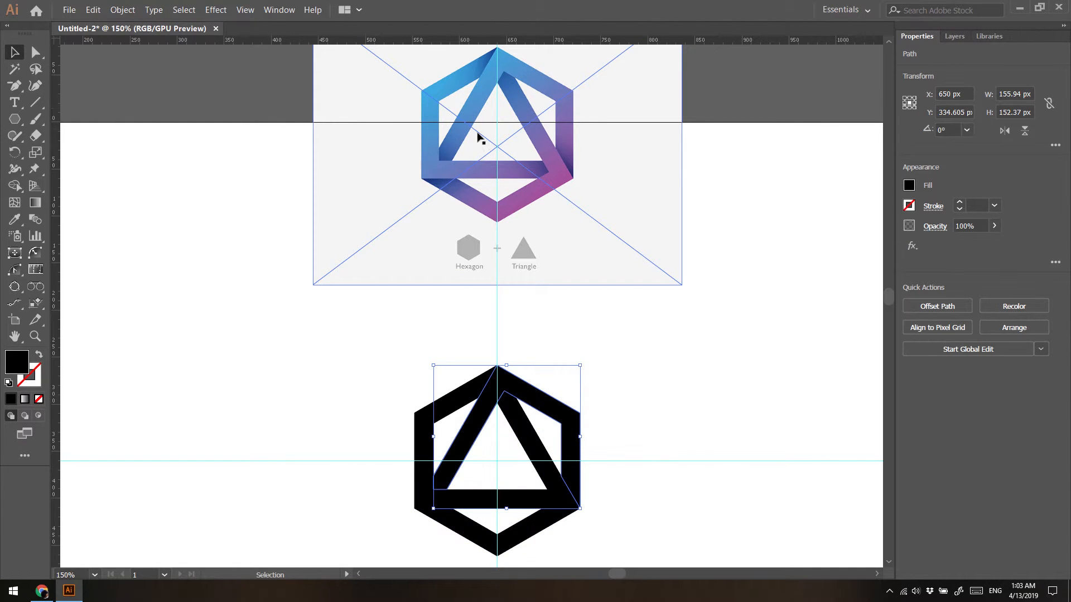
left_click(347, 401)
left_click(520, 396)
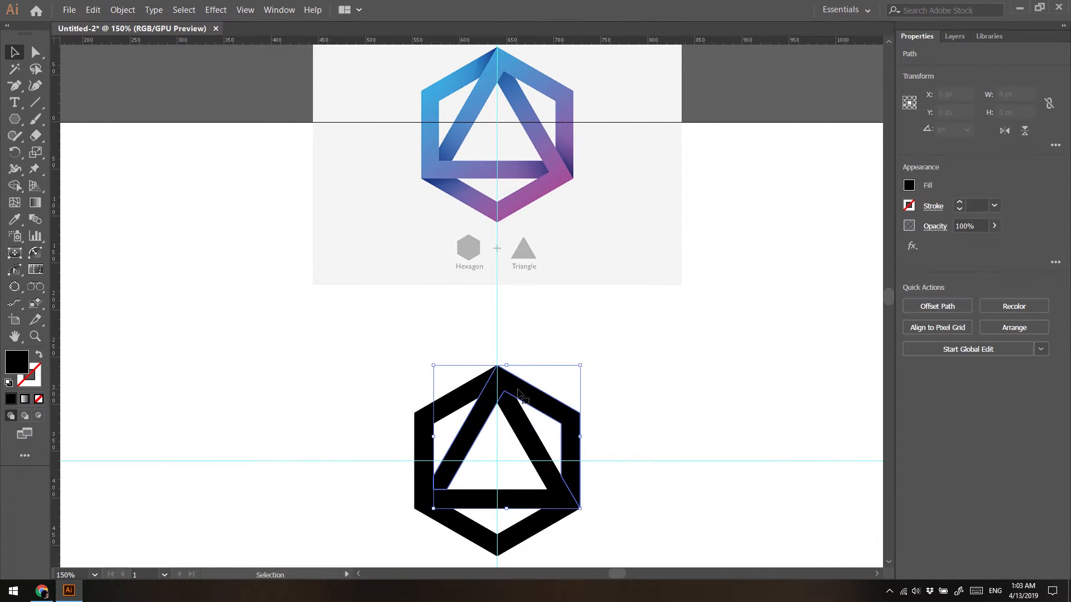
left_click(358, 367)
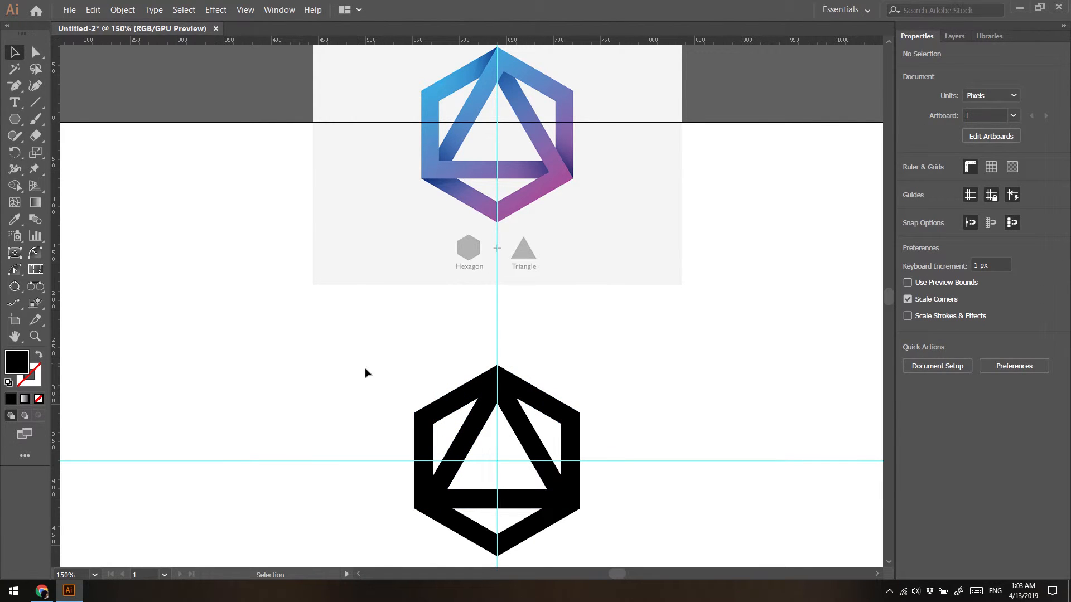
left_click(540, 392)
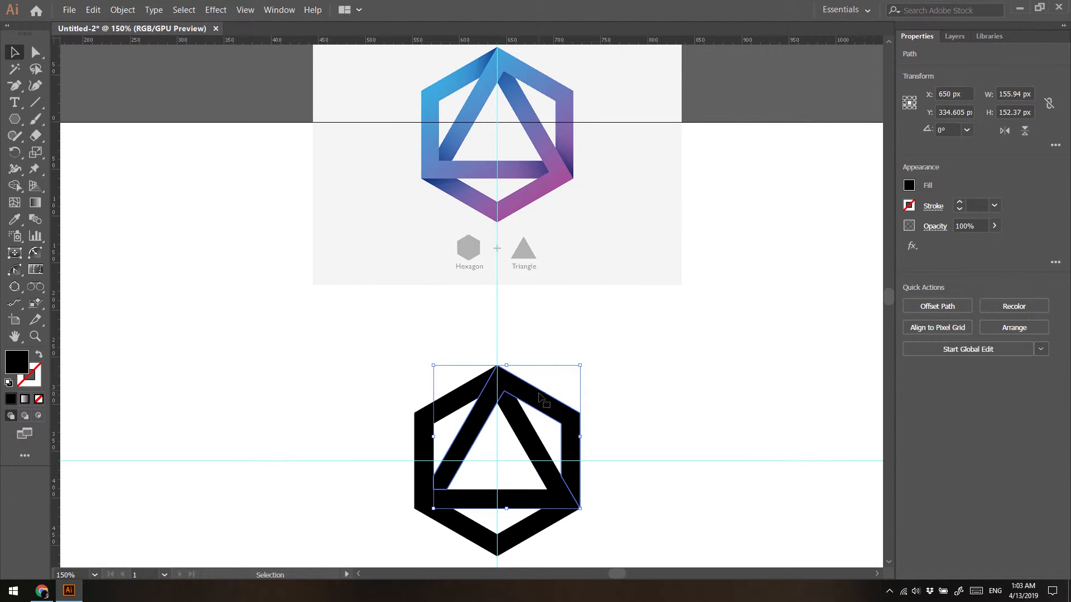
left_click(26, 397)
left_click_drag(746, 251, 717, 284)
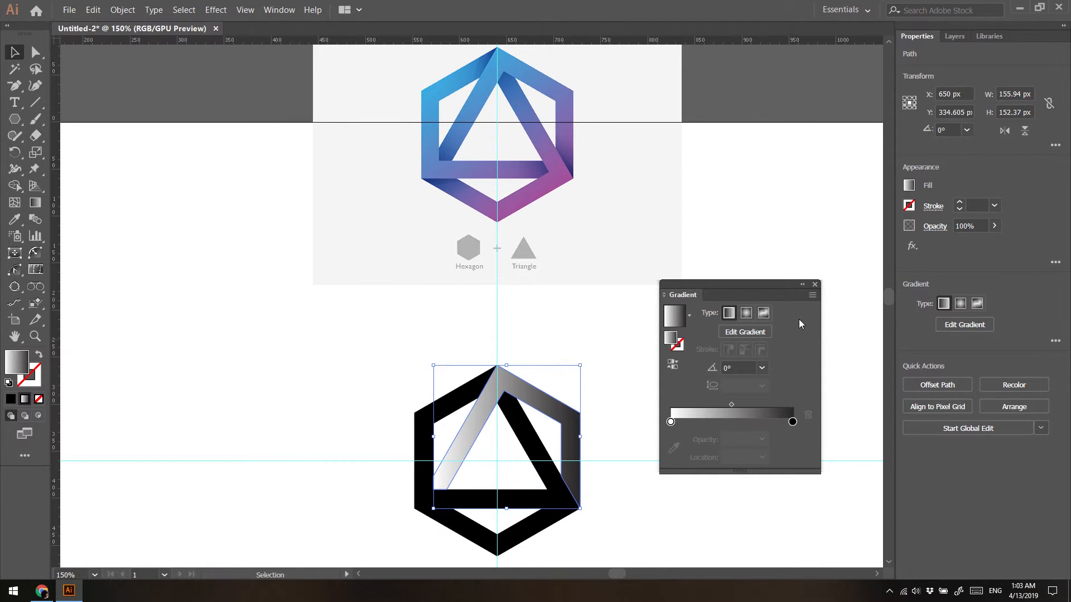
left_click(764, 314)
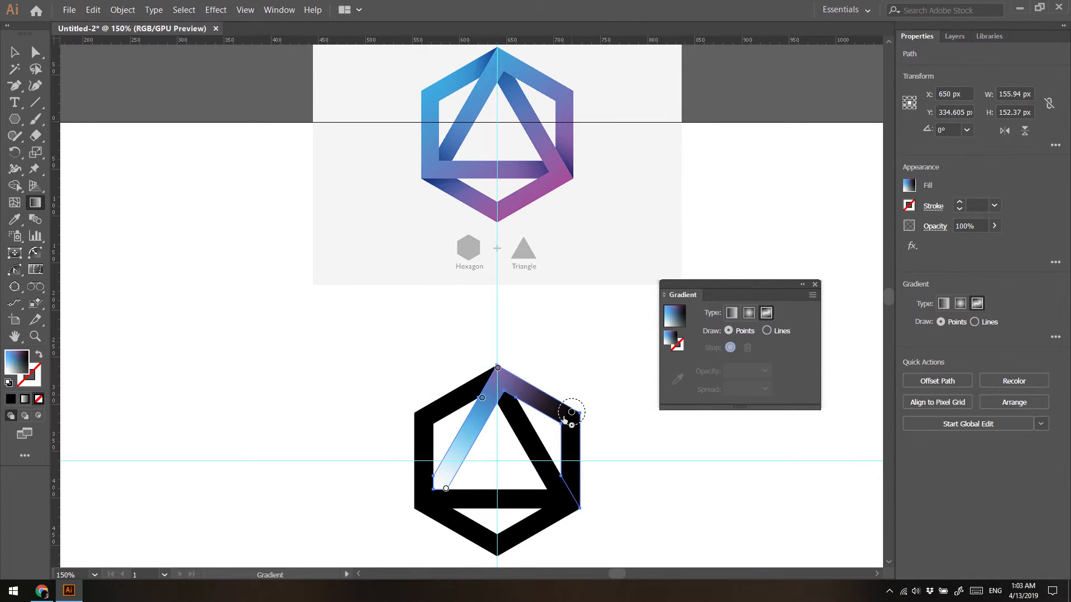
- Move the black stop down the vertical bar, the purple stop to the upper-right corner and the blue stop to the top vertex
left_click_drag(571, 416, 570, 469)
left_click(498, 369)
left_click_drag(497, 370, 563, 415)
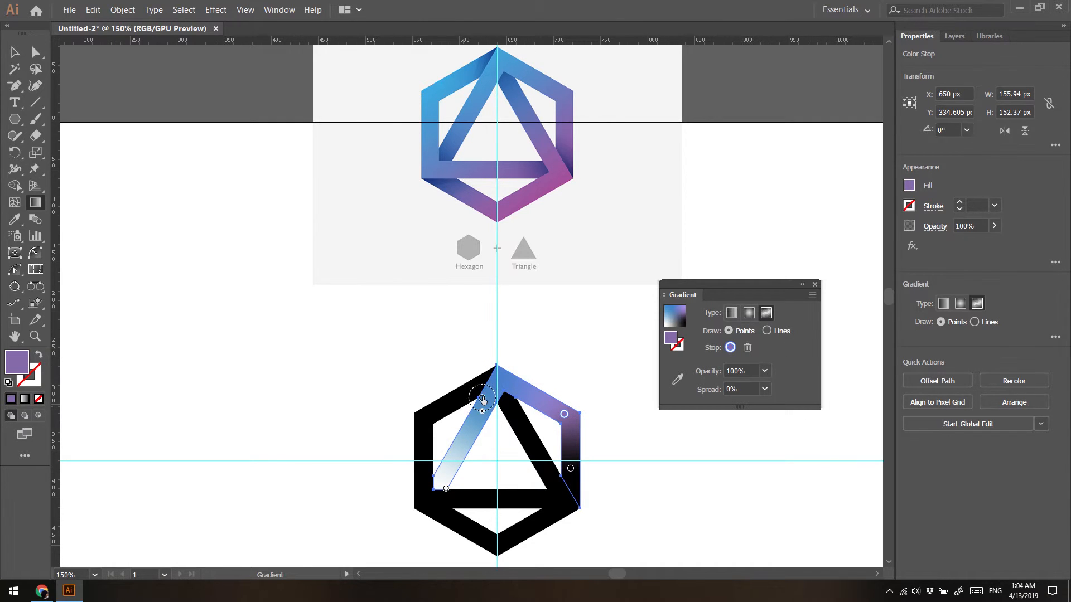
left_click_drag(482, 399, 505, 380)
left_click(451, 464)
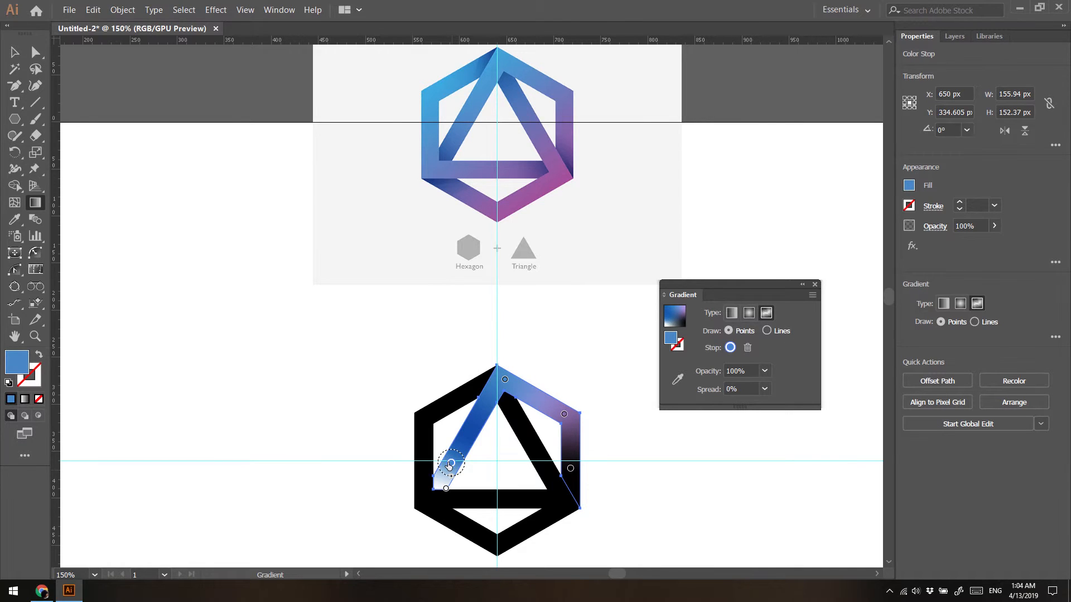
left_click_drag(451, 463, 462, 443)
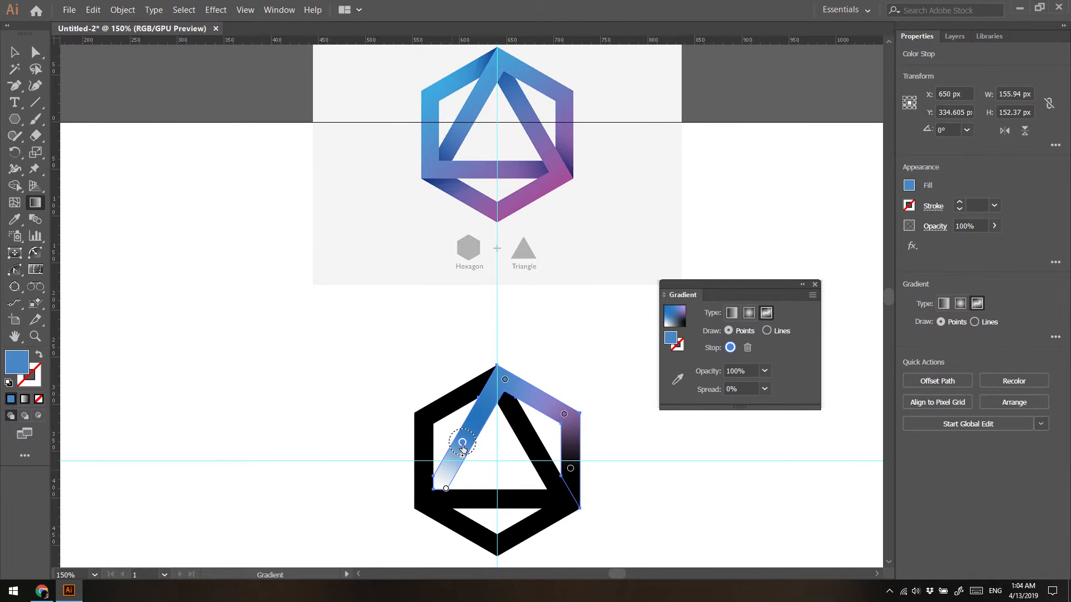
left_click_drag(463, 444, 279, 341)
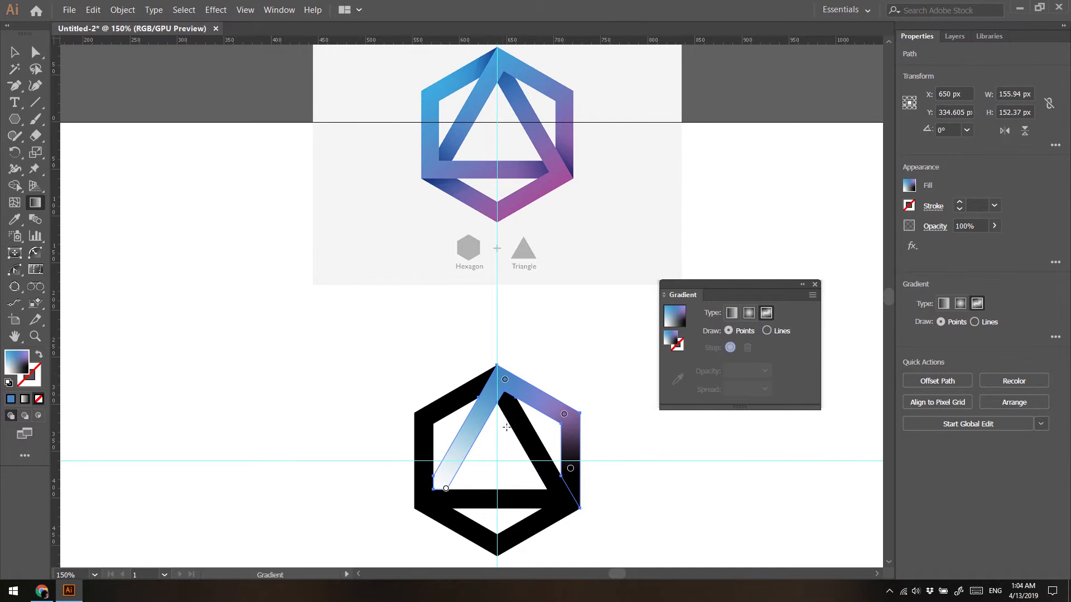
- Move the black stop to the vertical bar's lower tip and colour it dark purple, sampled from the reference logo's matching tip
left_click_drag(570, 468, 576, 492)
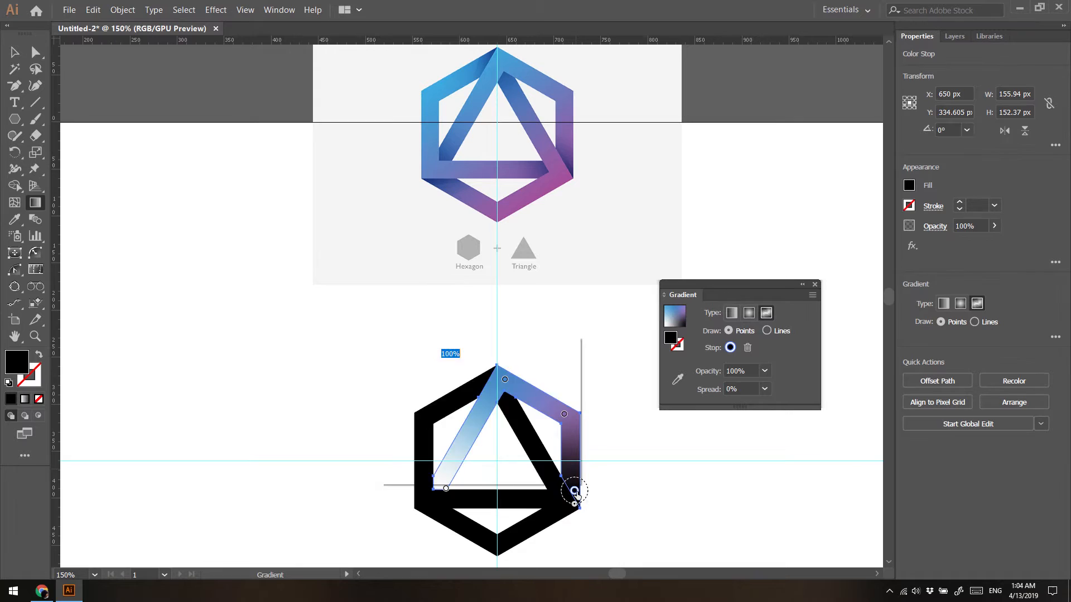
double_click(575, 490)
left_click(395, 425)
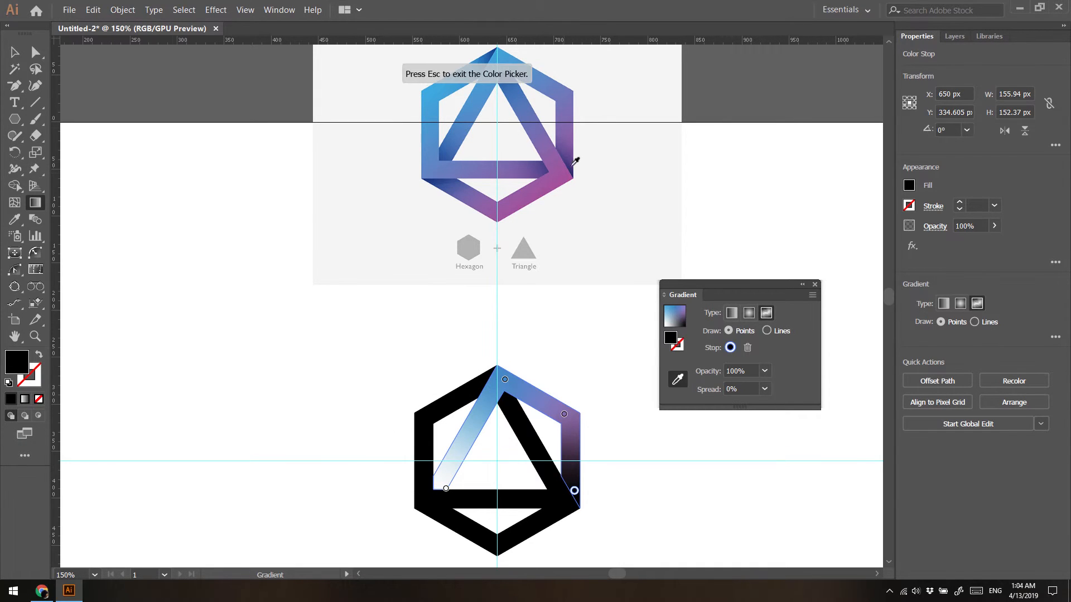
left_click(573, 161)
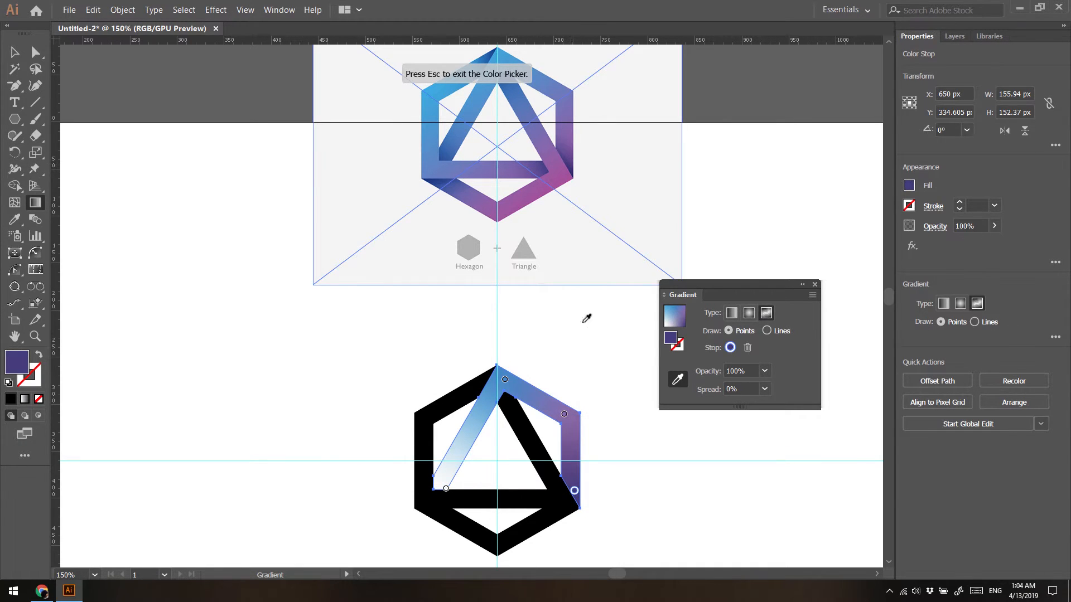
- Move the purple stop onto the piece's upper-right corner and recolour it with the bluish violet sampled from the reference logo's same corner
left_click_drag(564, 417, 573, 417)
double_click(573, 417)
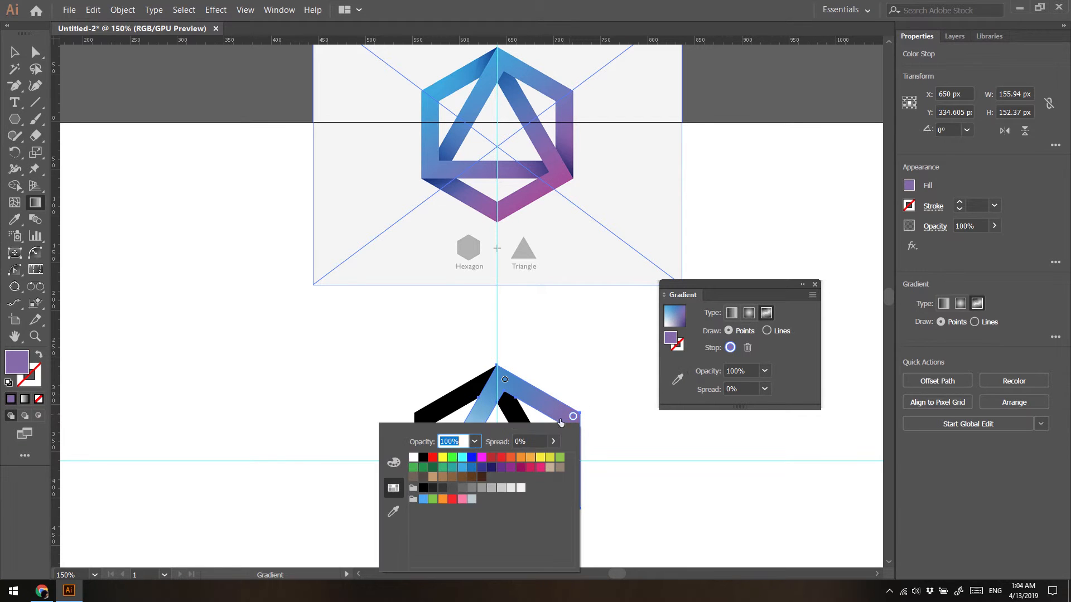
left_click(393, 508)
left_click(570, 94)
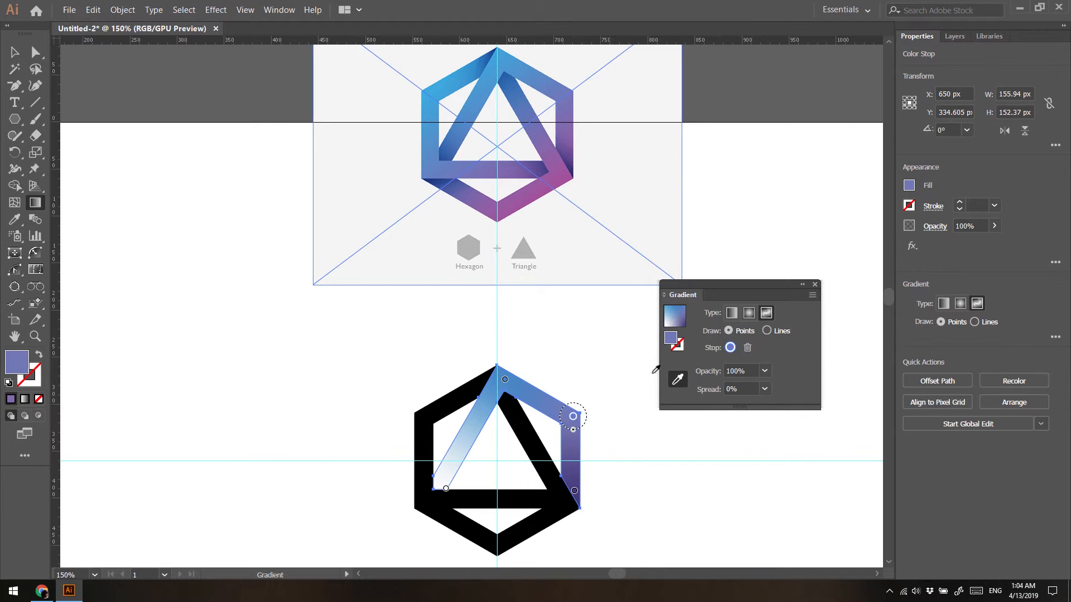
left_click(675, 384)
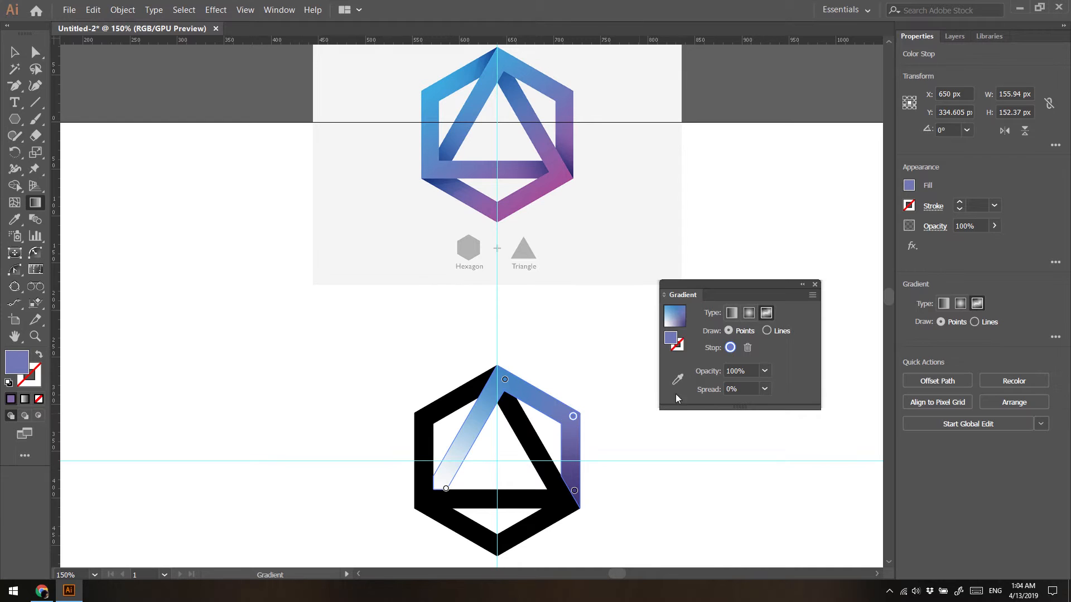
- Add a gradient stop midway down the vertical bar and colour it purple, sampled from the reference logo's right bar
left_click(572, 456)
double_click(572, 455)
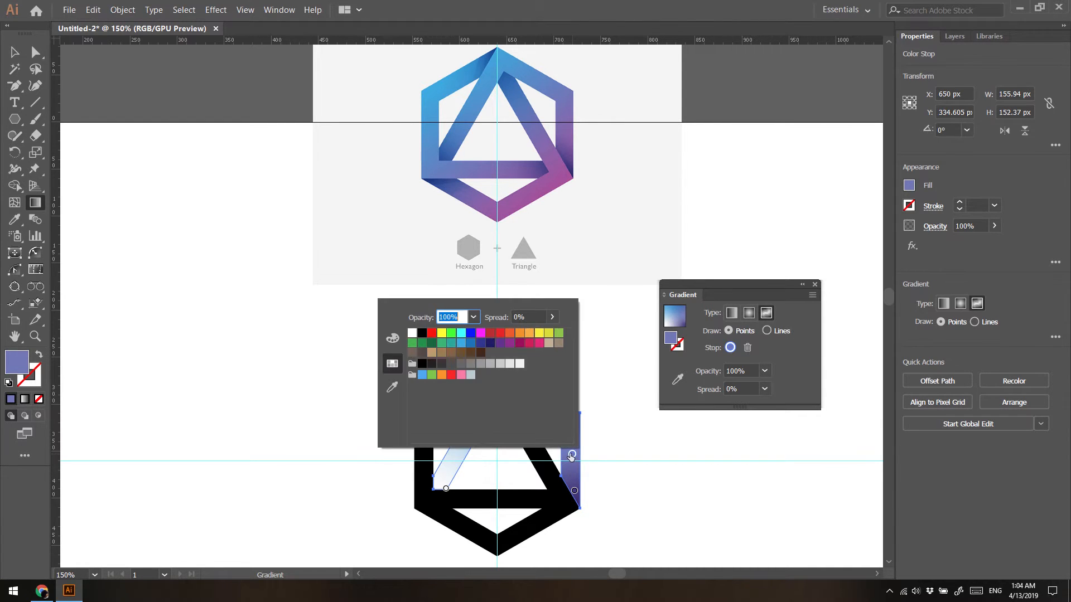
left_click(392, 387)
left_click(572, 122)
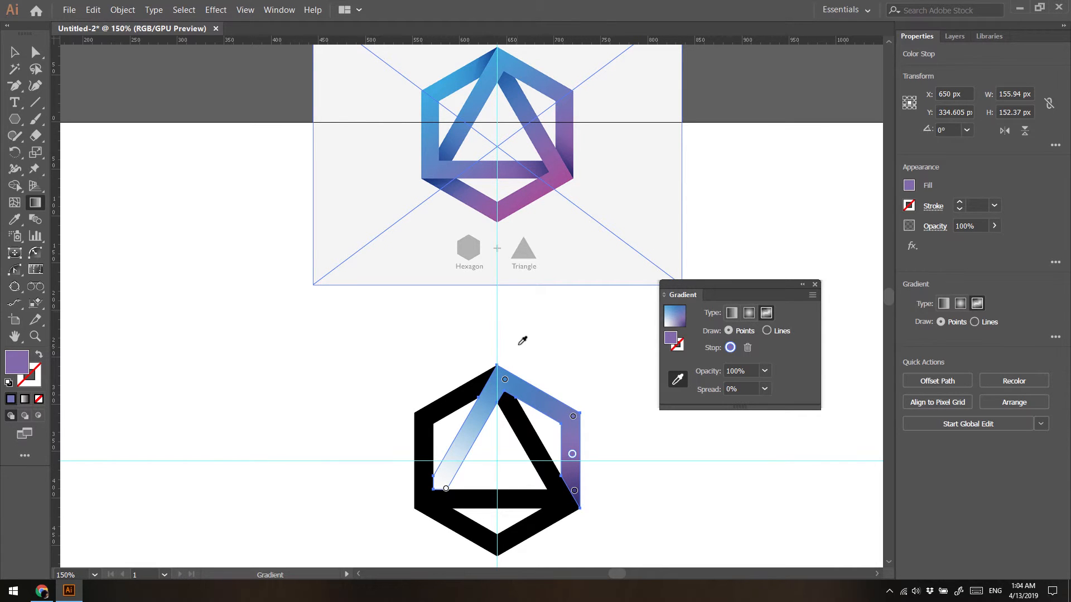
- Recolour the stop near the top vertex with the lighter blue sampled from the top of the reference logo
double_click(505, 382)
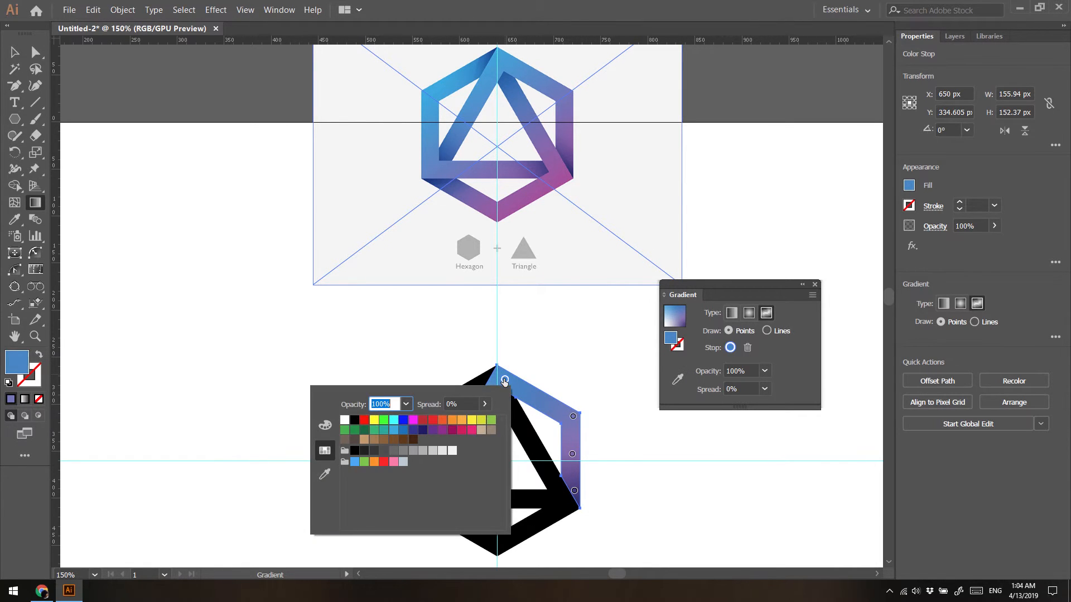
left_click(329, 477)
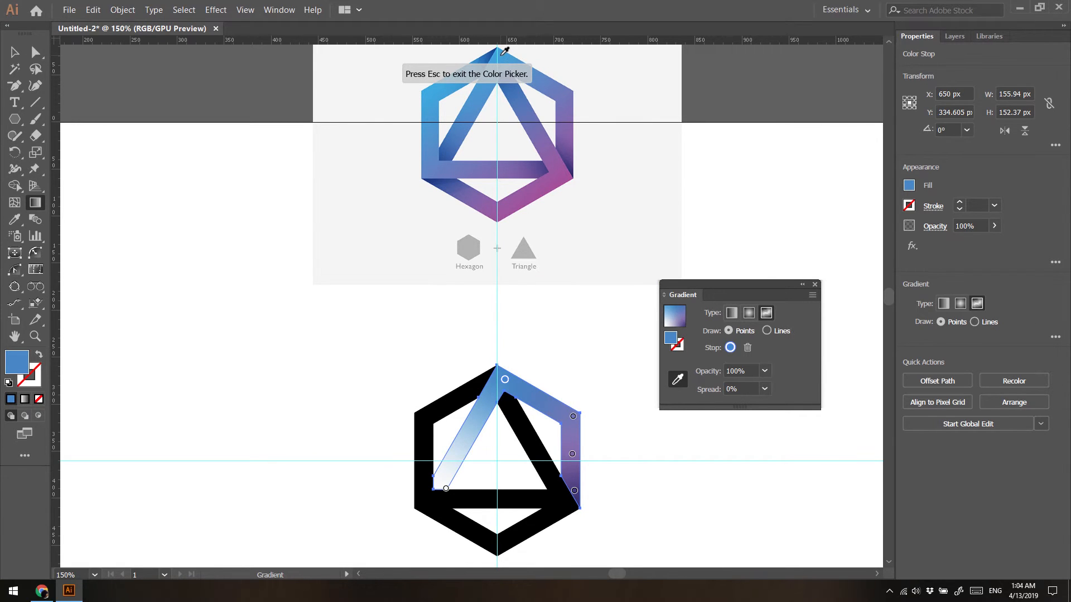
left_click(446, 489)
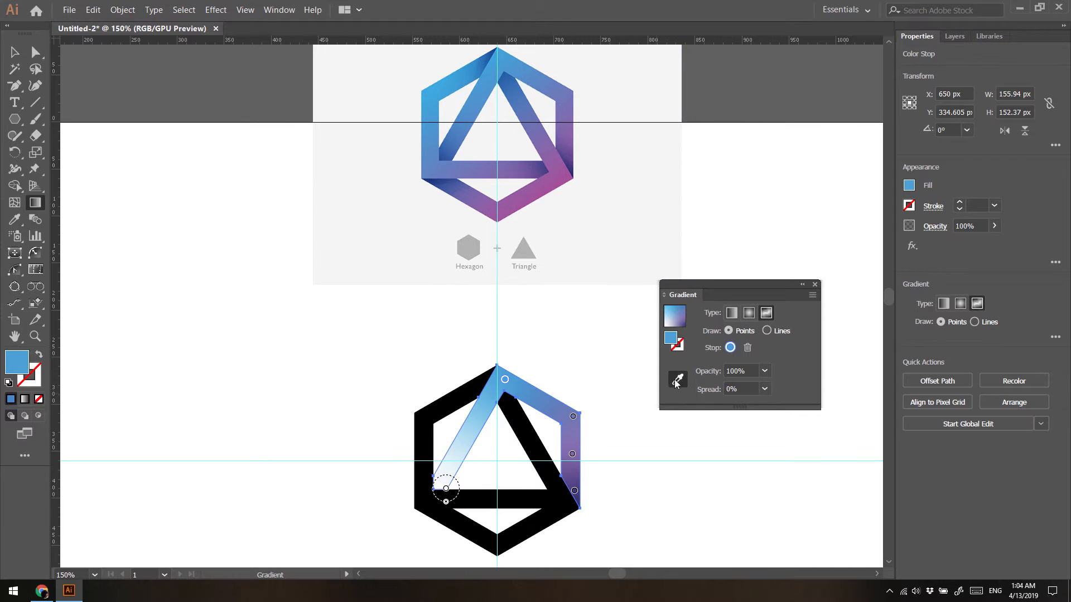
- Add a gradient stop midway down the left diagonal bar and colour it medium blue, sampled from the reference logo's matching bar
left_click(463, 441)
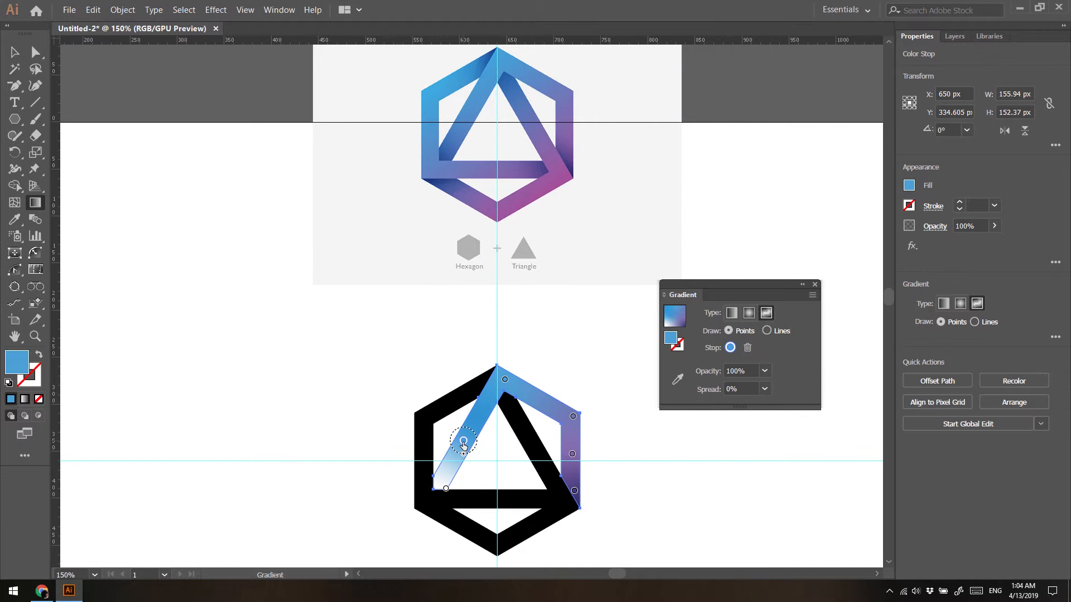
double_click(463, 441)
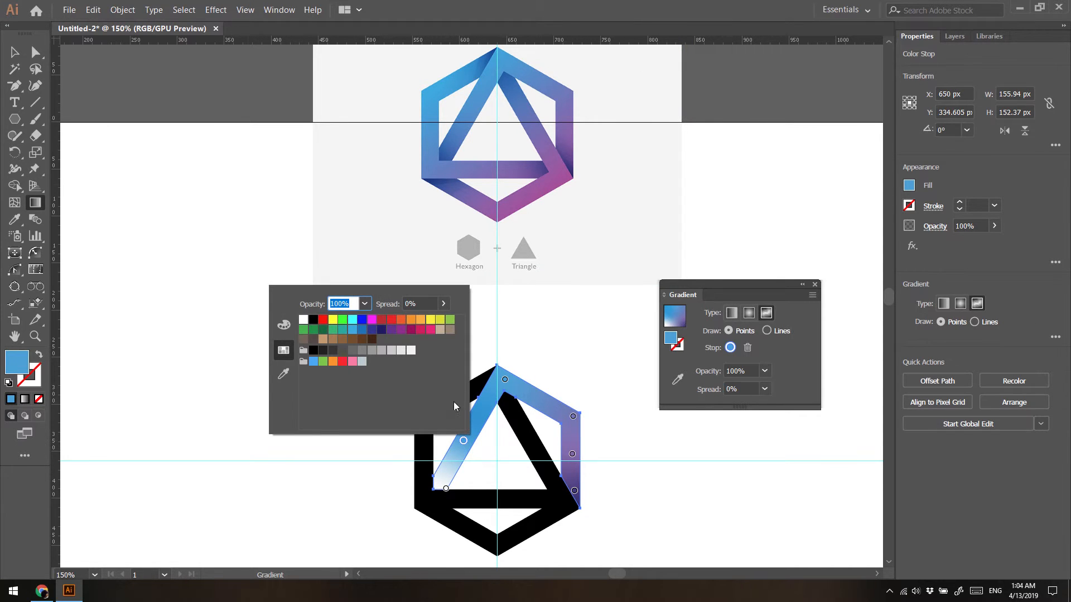
left_click(284, 374)
left_click(466, 112)
key("Escape")
- Move the white stop into the diagonal bar's lower tip and colour it dark blue, sampled from the reference logo's same tip
left_click_drag(446, 489, 439, 487)
double_click(439, 487)
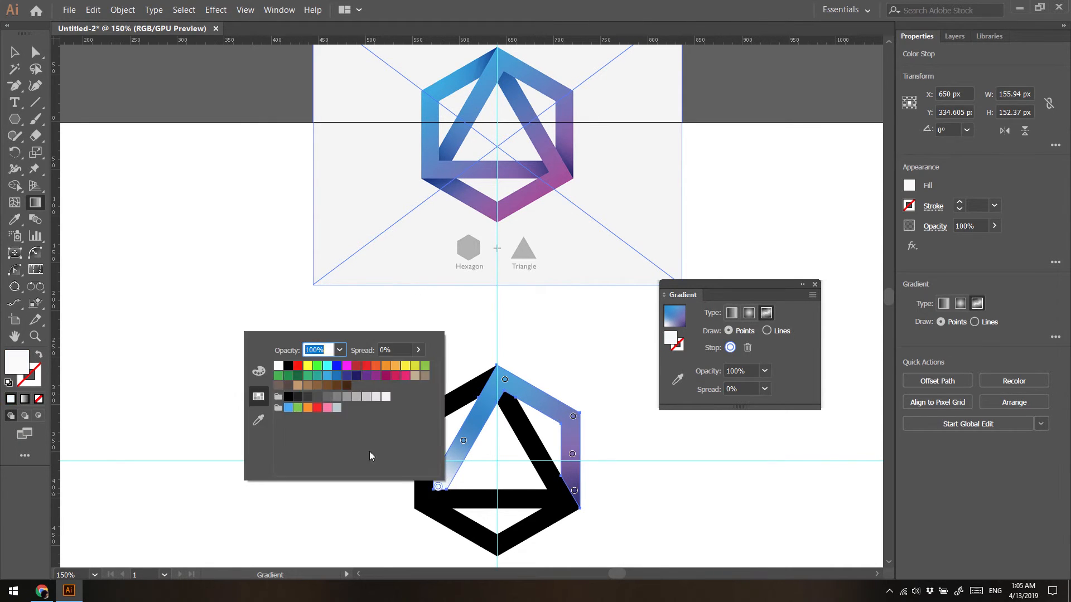
left_click(258, 420)
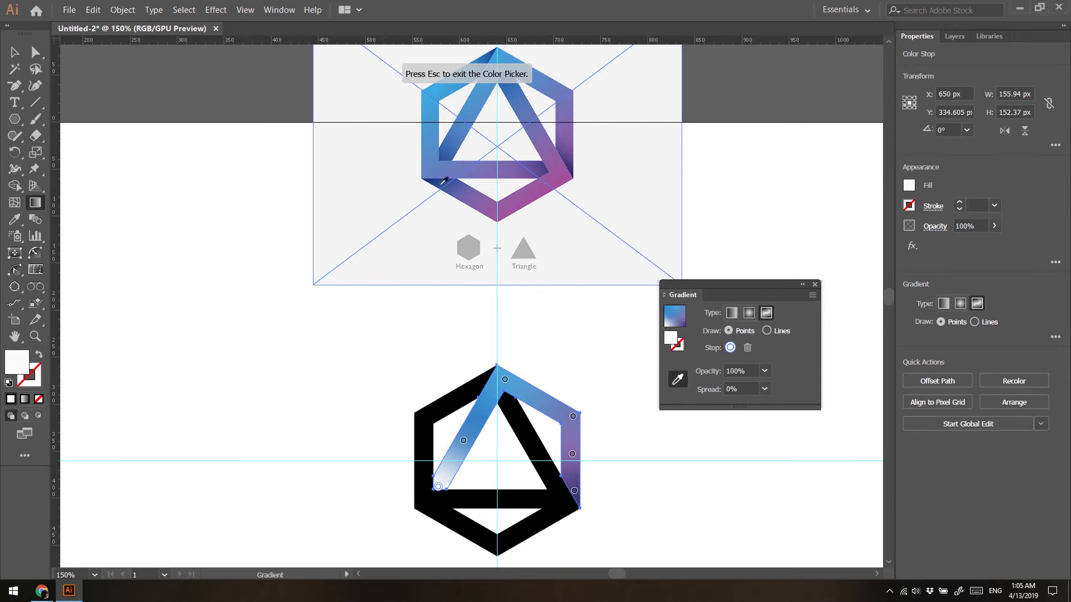
left_click(447, 157)
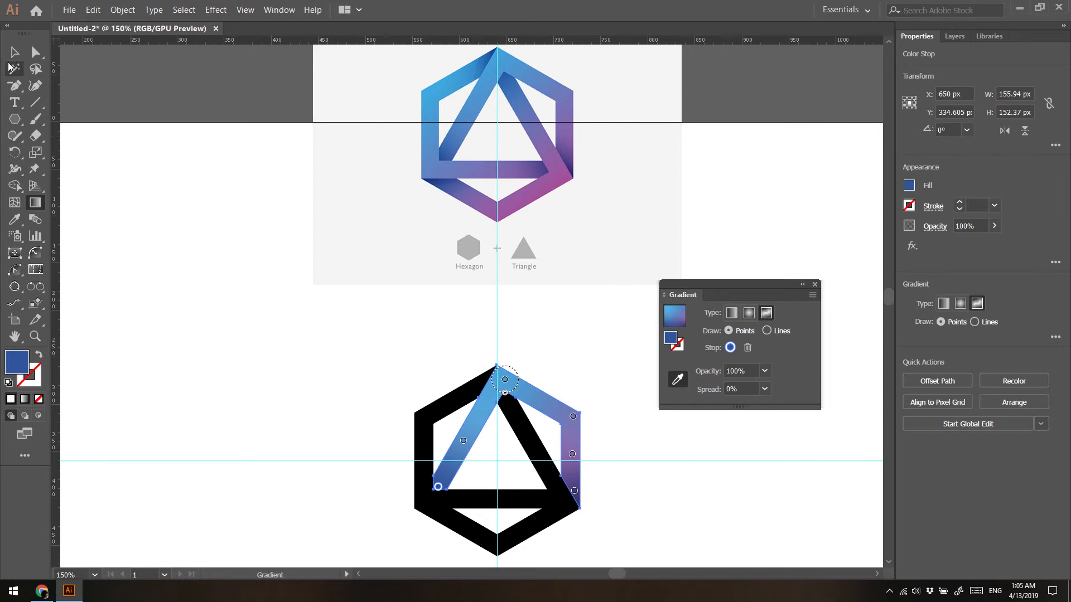
- Fill the black piece formed by the hexagon's left side and the triangle's base with a freeform gradient
left_click(14, 52)
left_click(203, 363)
left_click(422, 447)
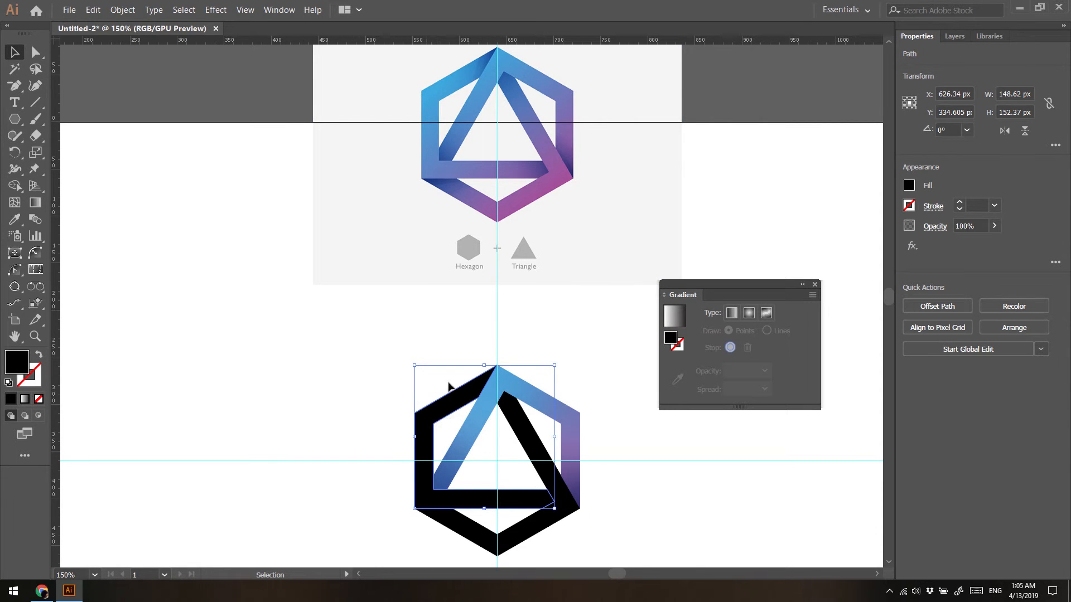
left_click(766, 314)
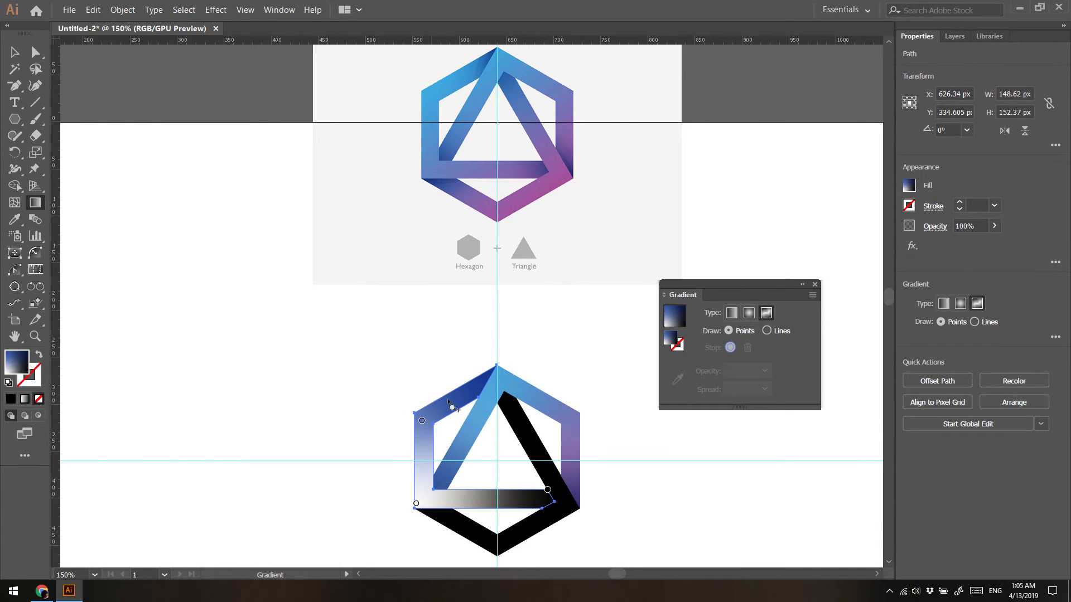
- Add a gradient stop on the left piece near the top vertex and colour it dark blue, sampled from the reference logo's same spot
left_click(486, 379)
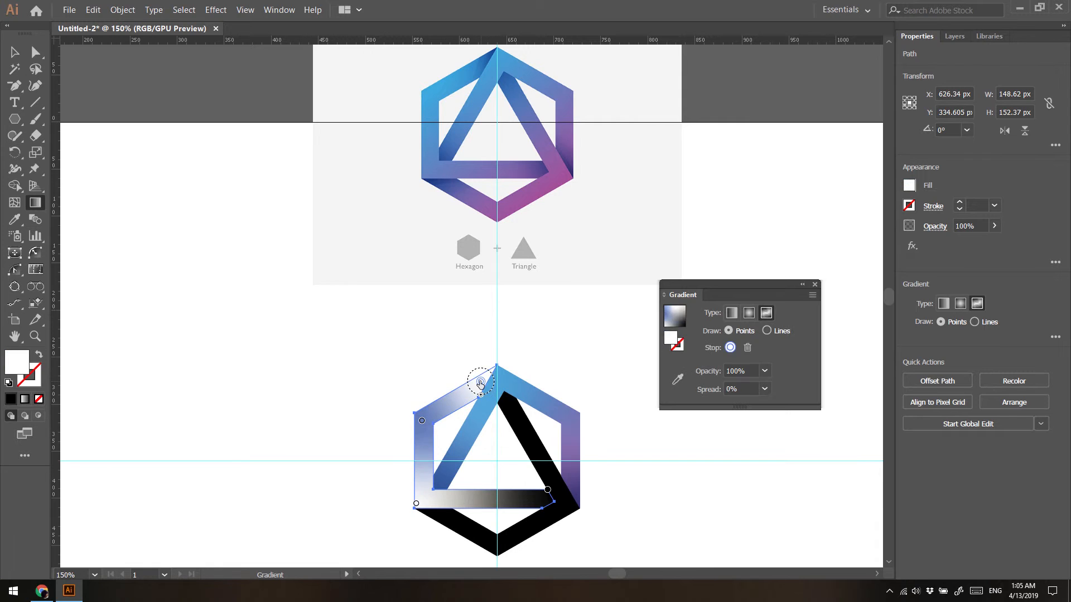
double_click(487, 379)
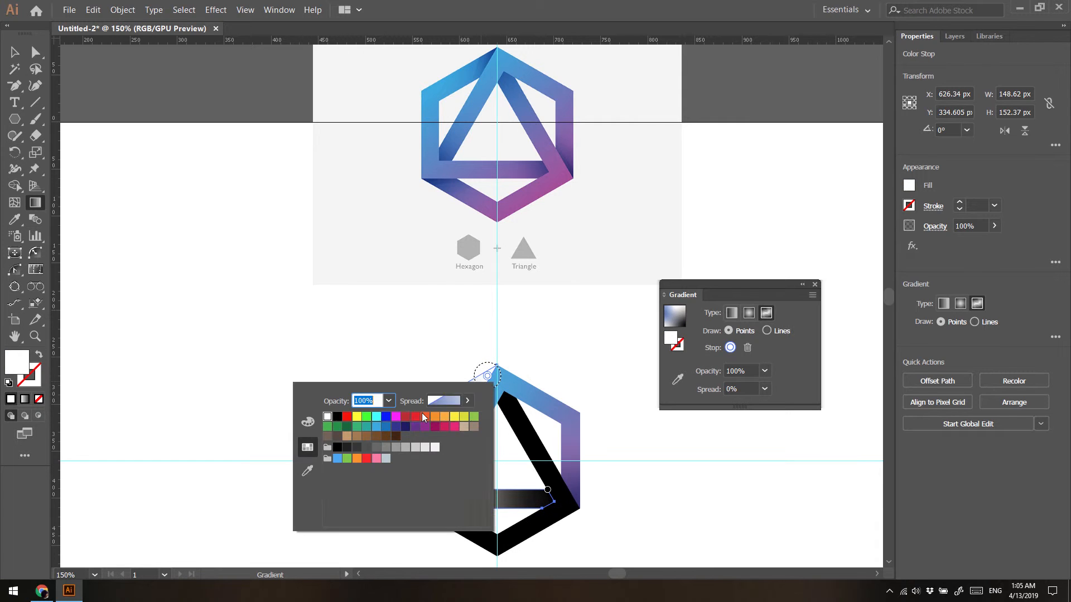
left_click(308, 471)
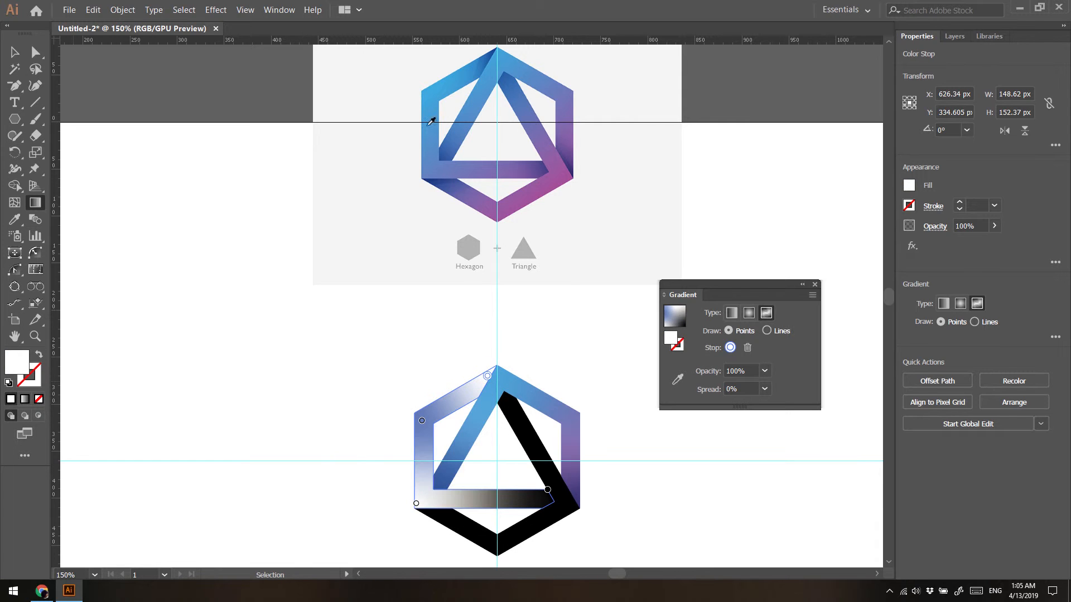
left_click(491, 50)
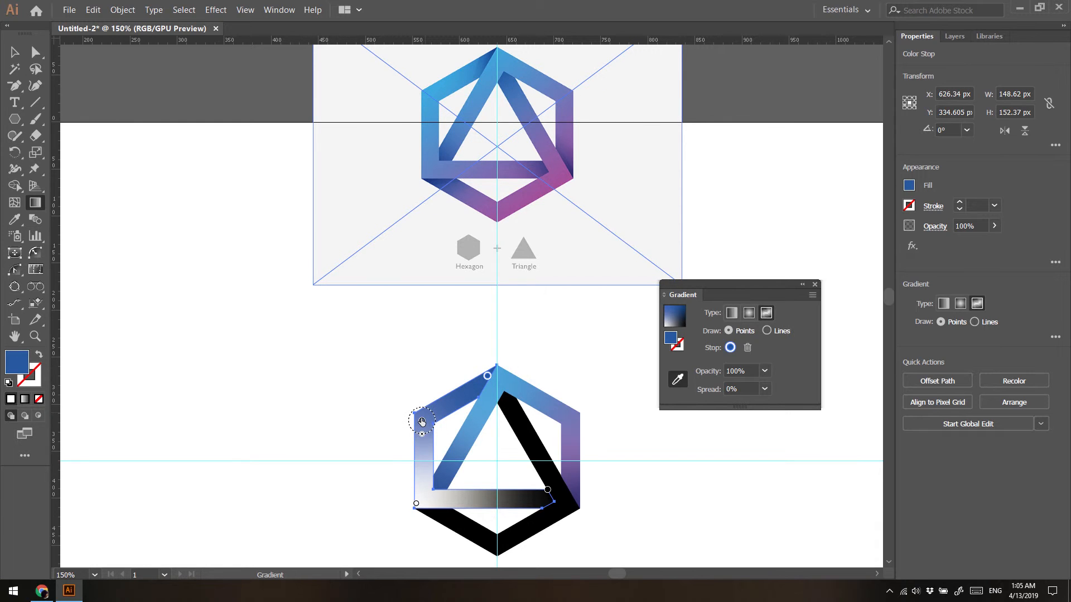
- Recolour the stop at the hexagon's upper-left corner with the light blue sampled from the reference logo's same corner
double_click(422, 422)
left_click(240, 516)
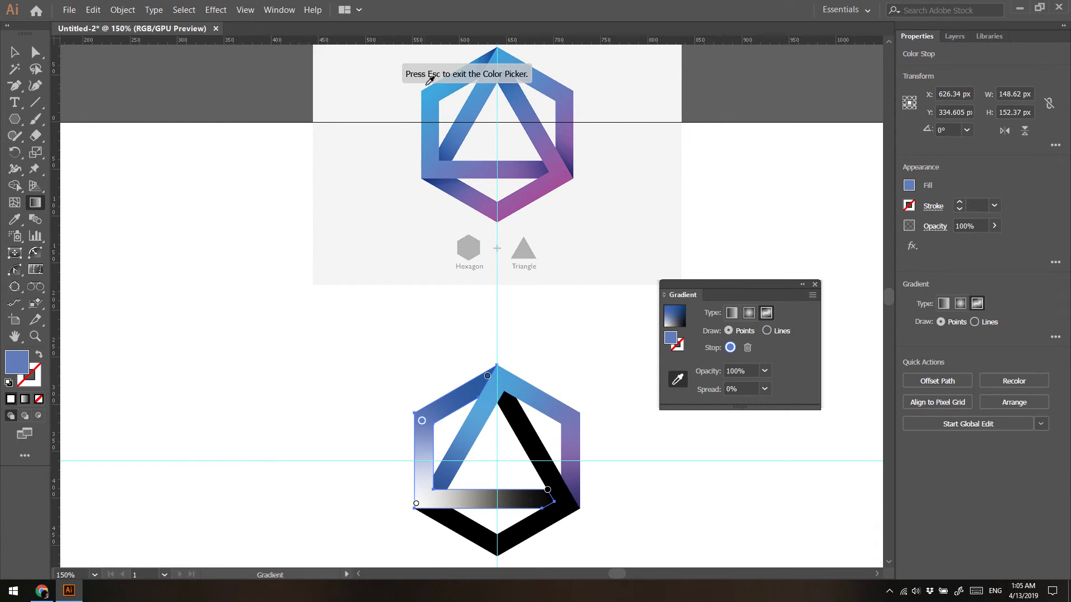
left_click(431, 99)
key("Escape")
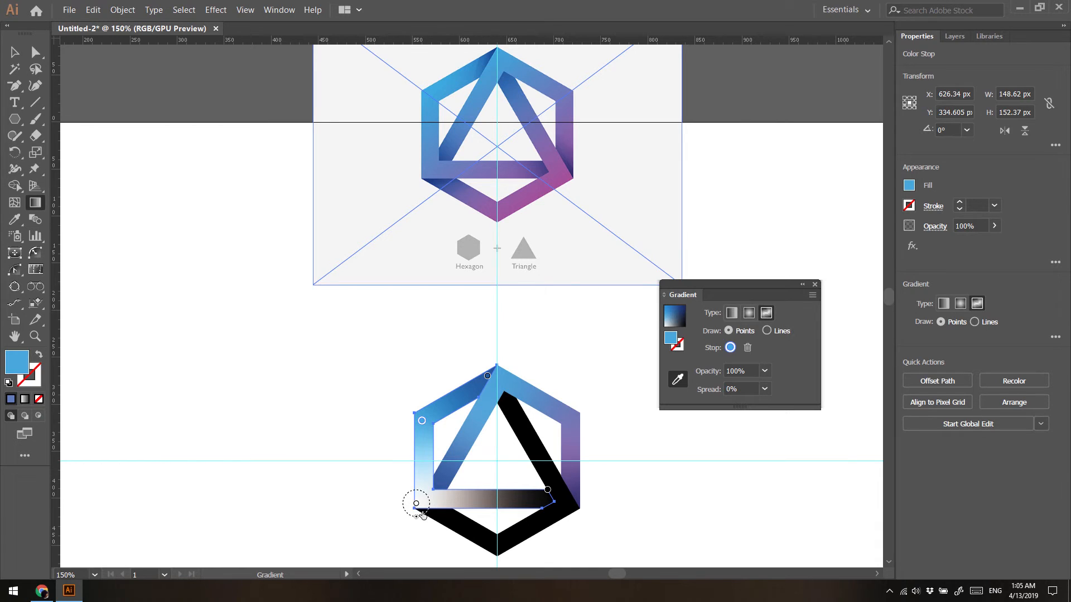
- Recolour the white stop at the hexagon's lower-left corner with the violet-blue sampled from the reference logo's same corner
double_click(416, 505)
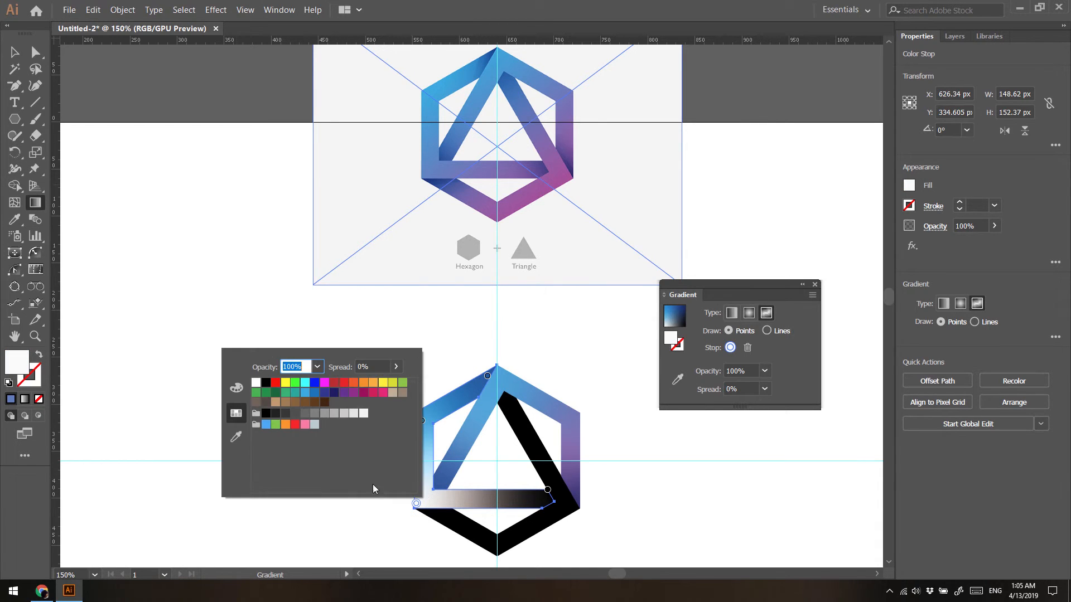
left_click(236, 436)
left_click(431, 170)
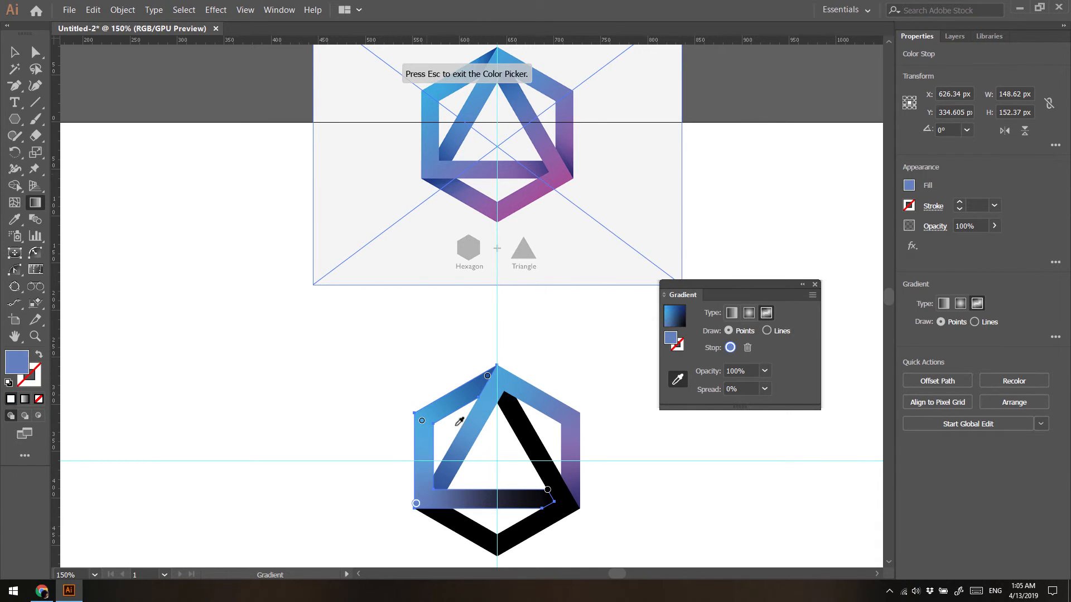
key("Escape")
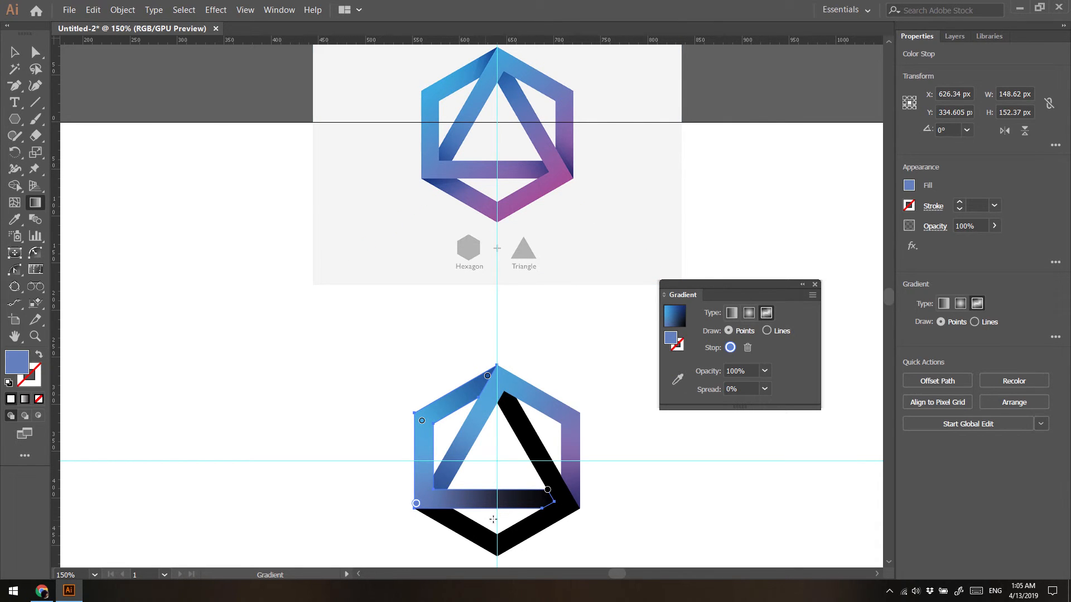
- Add a gradient stop midway along the triangle's horizontal bar and colour it purple, sampled from the reference logo's base bar
left_click(492, 502)
double_click(492, 502)
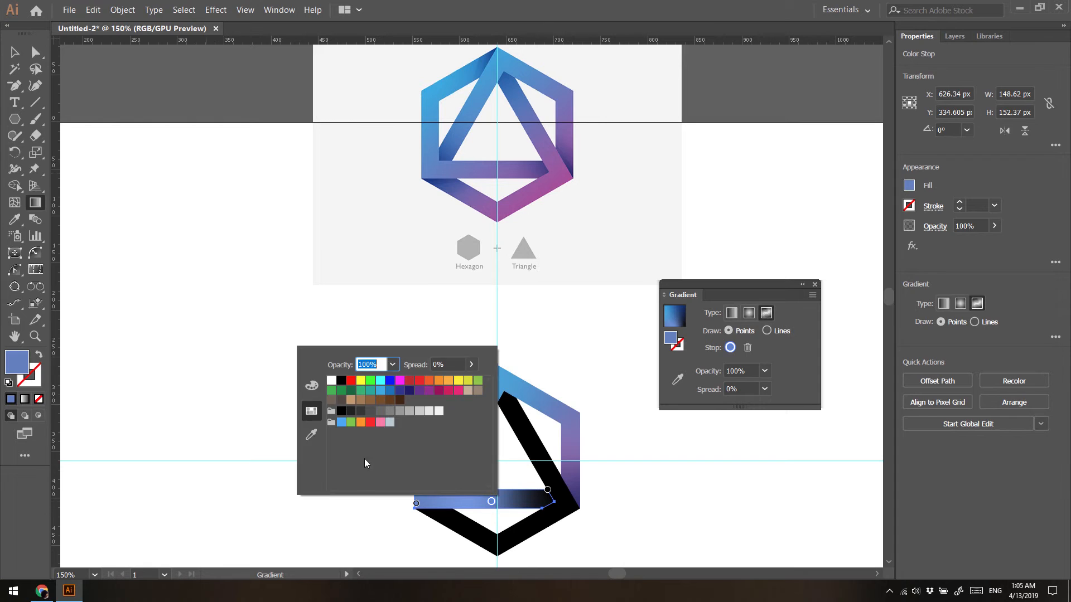
left_click(310, 439)
left_click(498, 169)
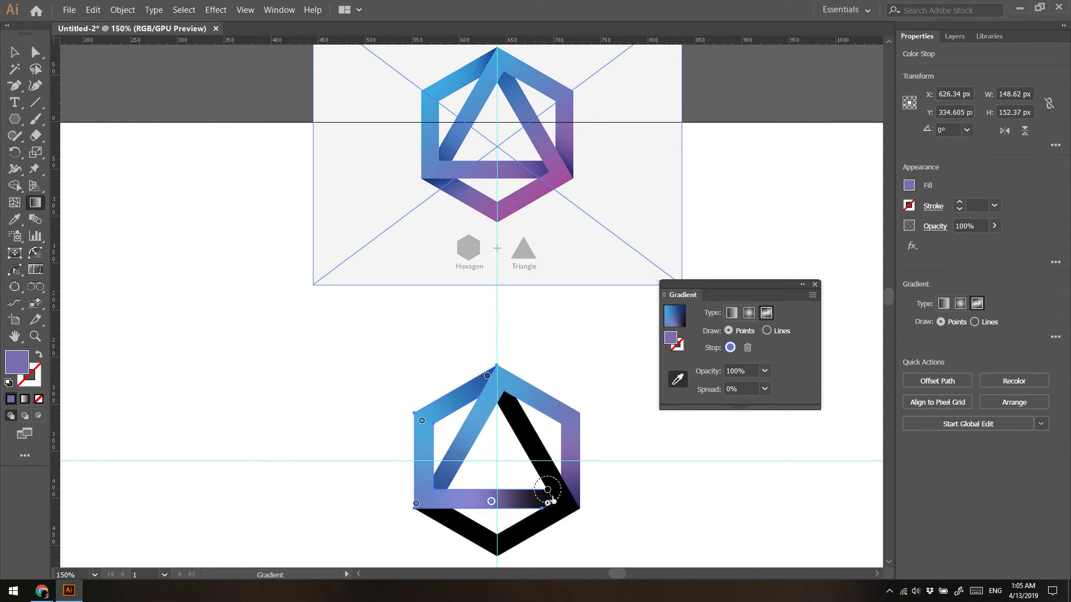
- Move the black stop into the horizontal bar's right tip and colour it dark purple, sampled from the reference logo's same tip
left_click(547, 501)
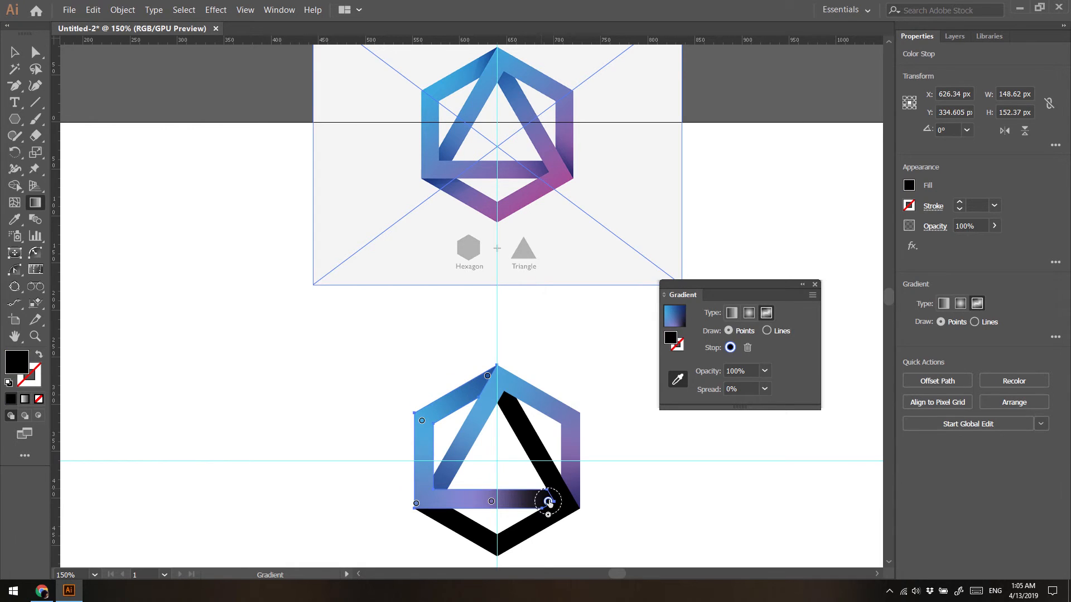
double_click(548, 501)
left_click(369, 434)
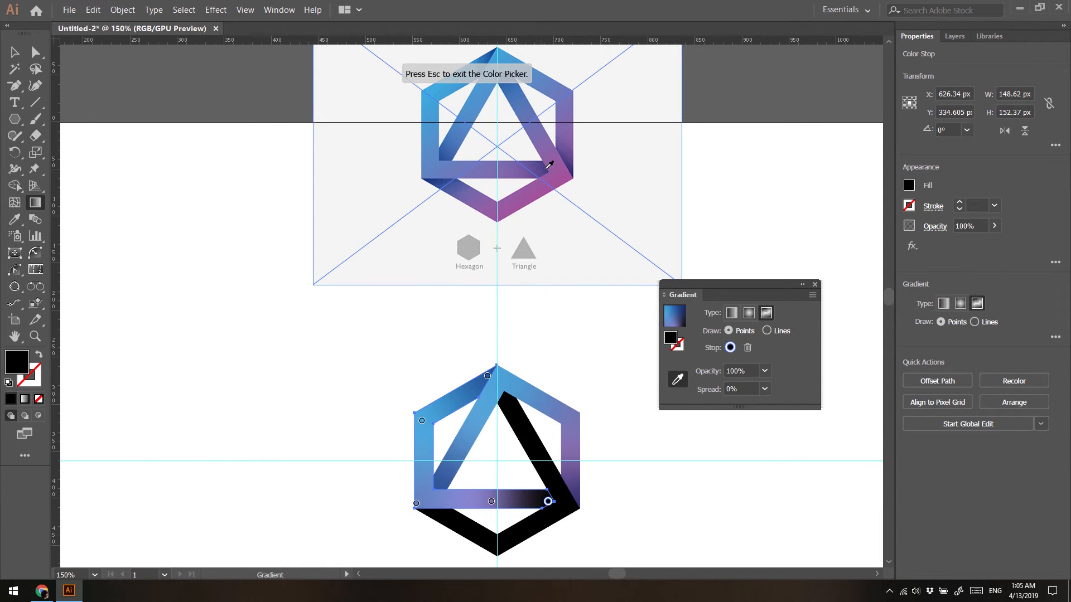
left_click(547, 168)
key("Escape")
- Fill the remaining black piece, made of the right diagonal bar and the hexagon's bottom, with a freeform gradient
key("v")
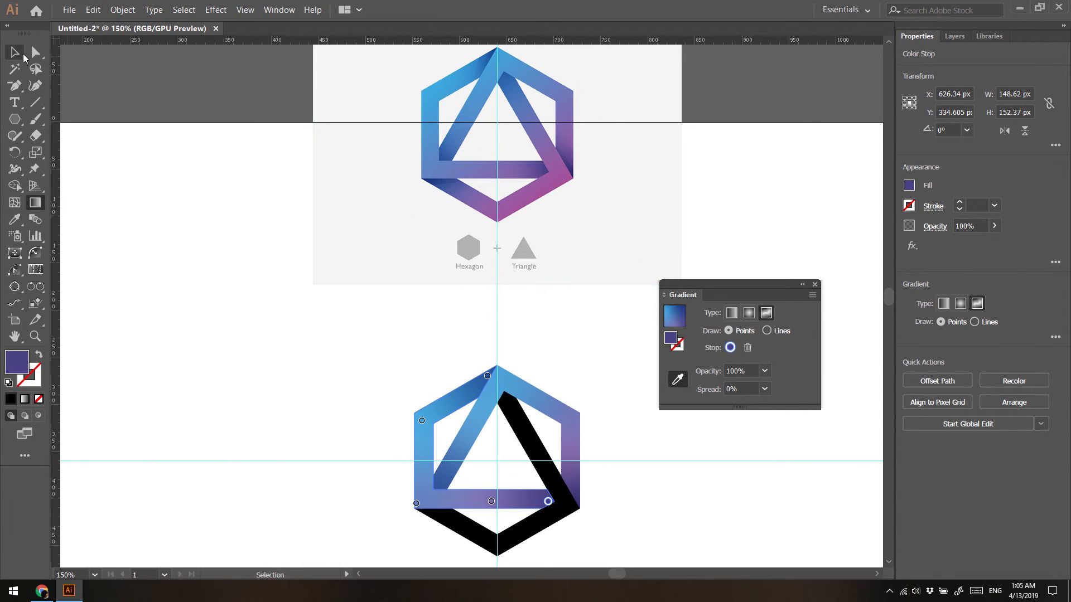
left_click(213, 306)
left_click(534, 450)
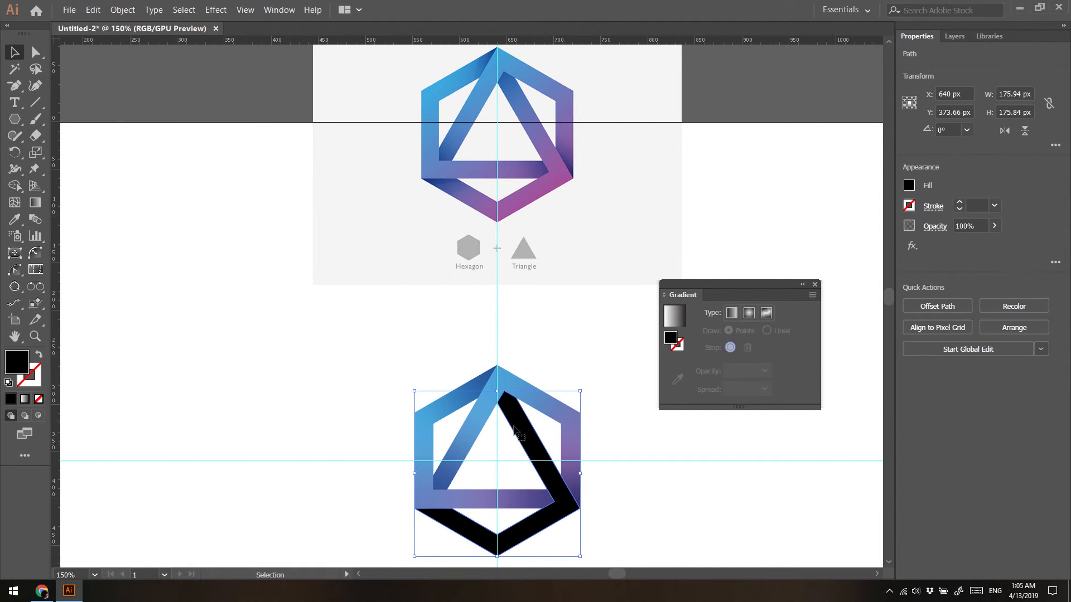
left_click(767, 313)
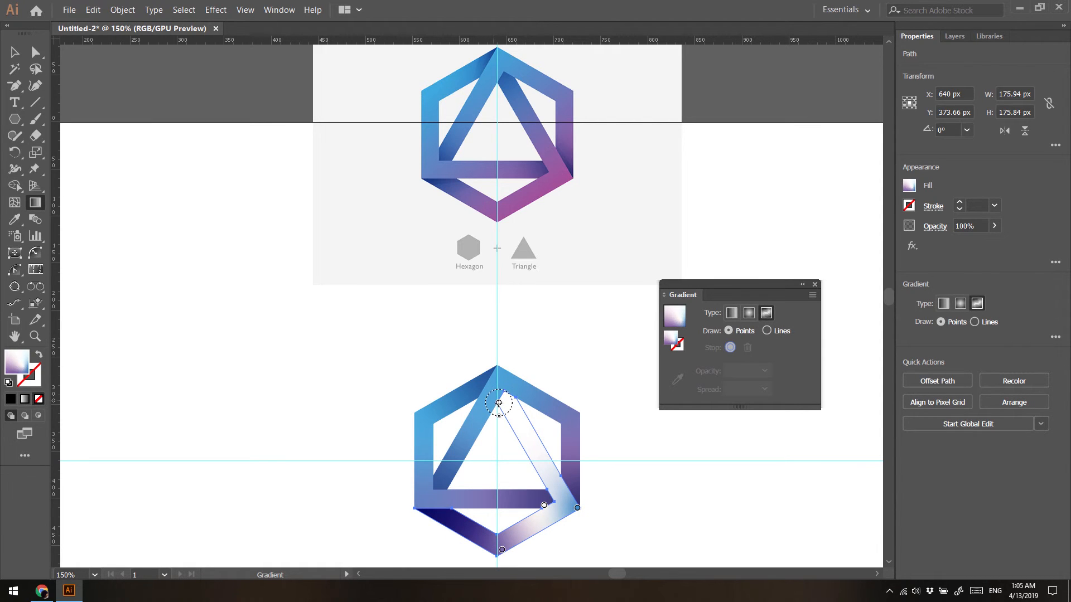
- Move the upper white stop into the right diagonal bar's top tip and colour it dark blue, sampled from the reference logo's same tip
left_click_drag(498, 404, 506, 400)
double_click(506, 400)
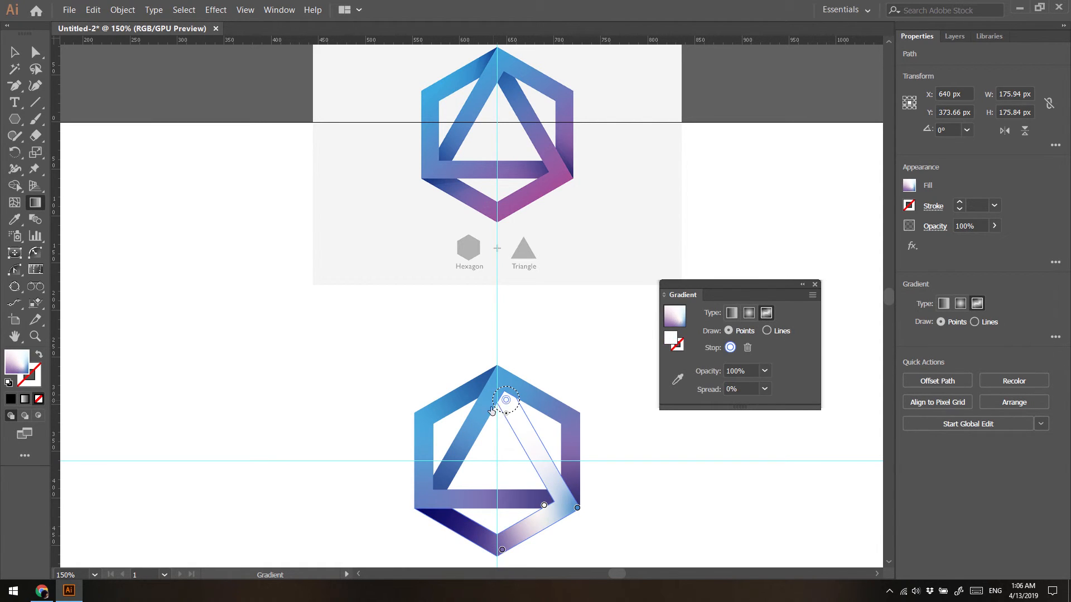
left_click(325, 496)
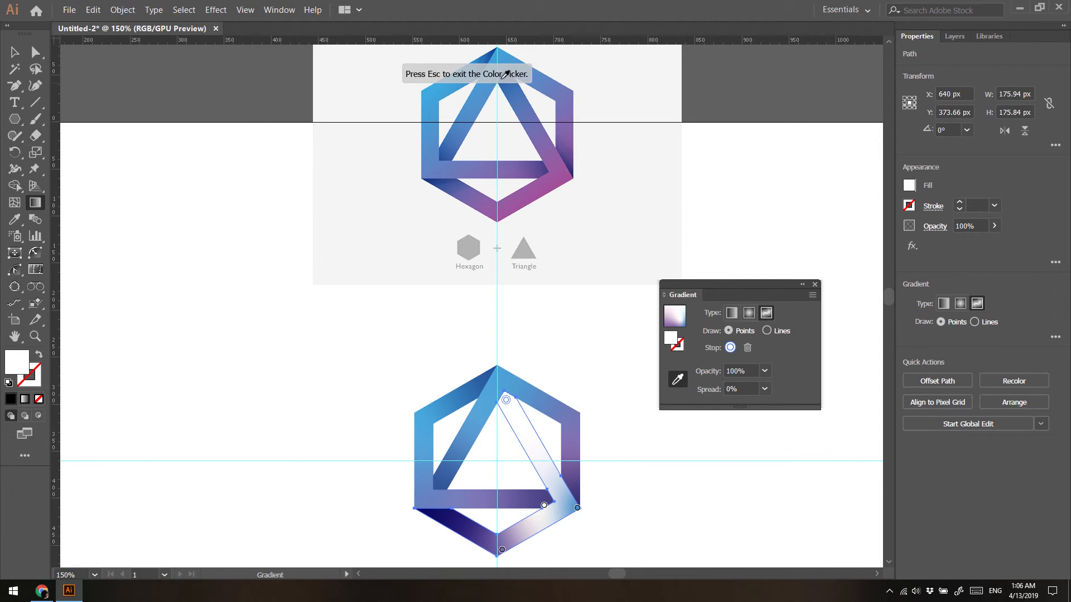
scroll(535, 127, "up", 1)
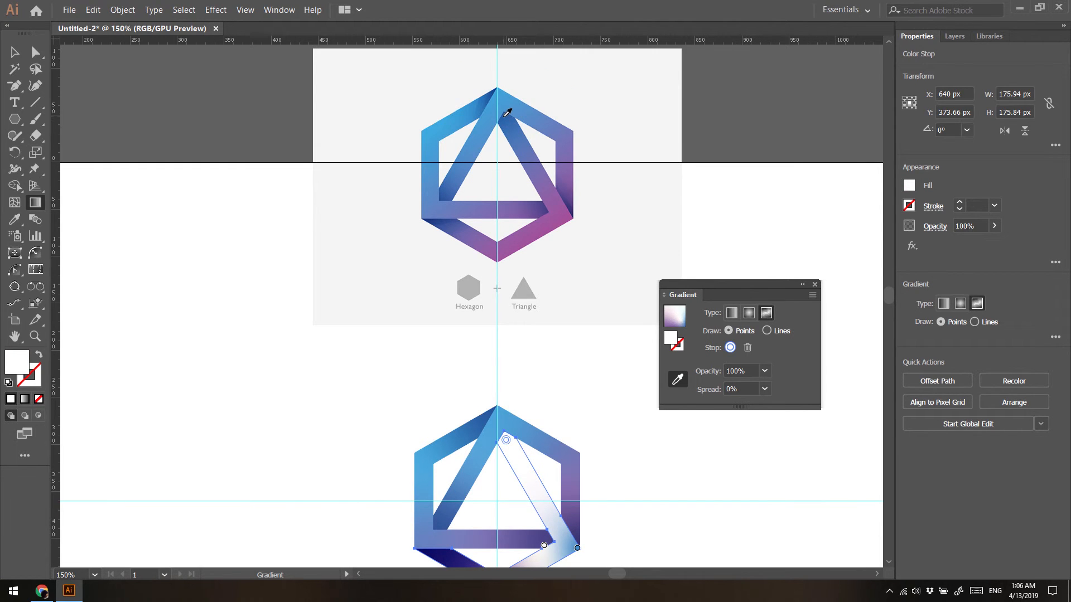
left_click(507, 113)
scroll(491, 377, "down", 3)
scroll(502, 335, "up", 3)
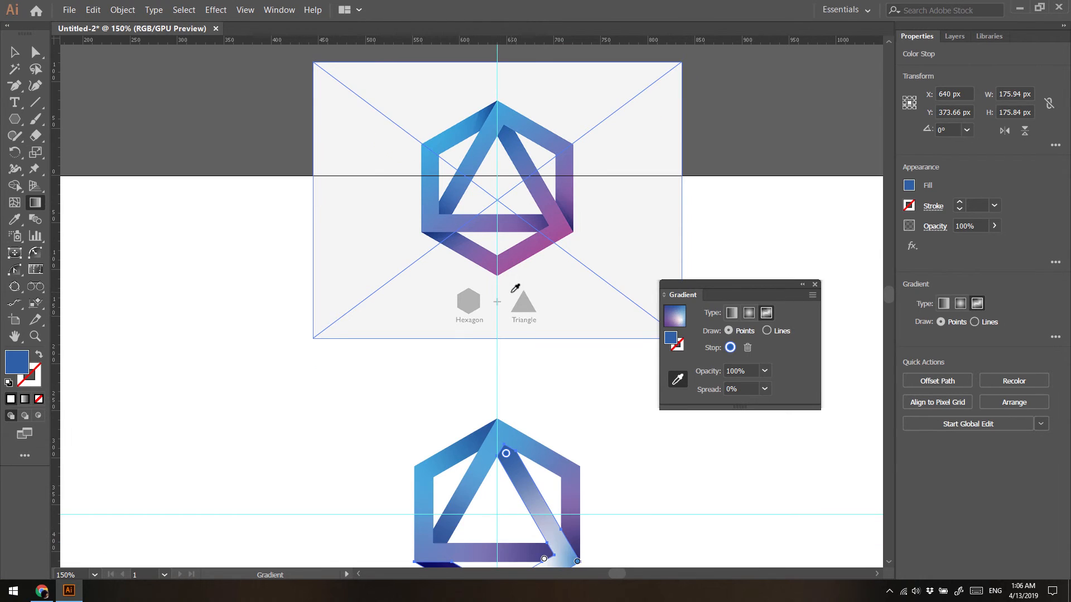
- Recolour the stop at the hexagon's lower-right corner with the reference logo's magenta purple and shift it slightly inward from the edge
scroll(565, 326, "down", 2)
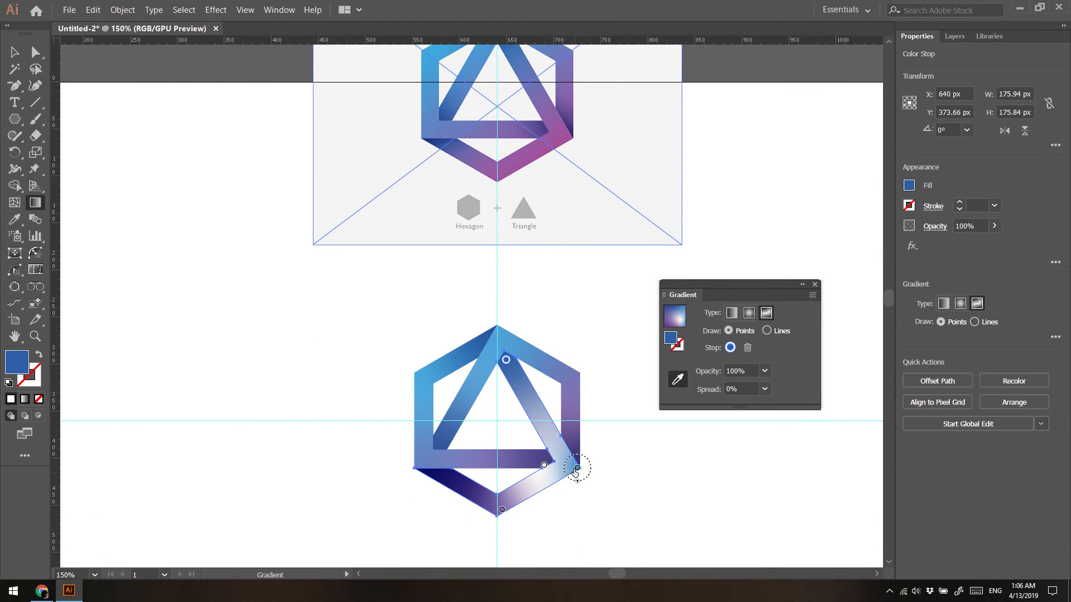
double_click(576, 470)
left_click(394, 405)
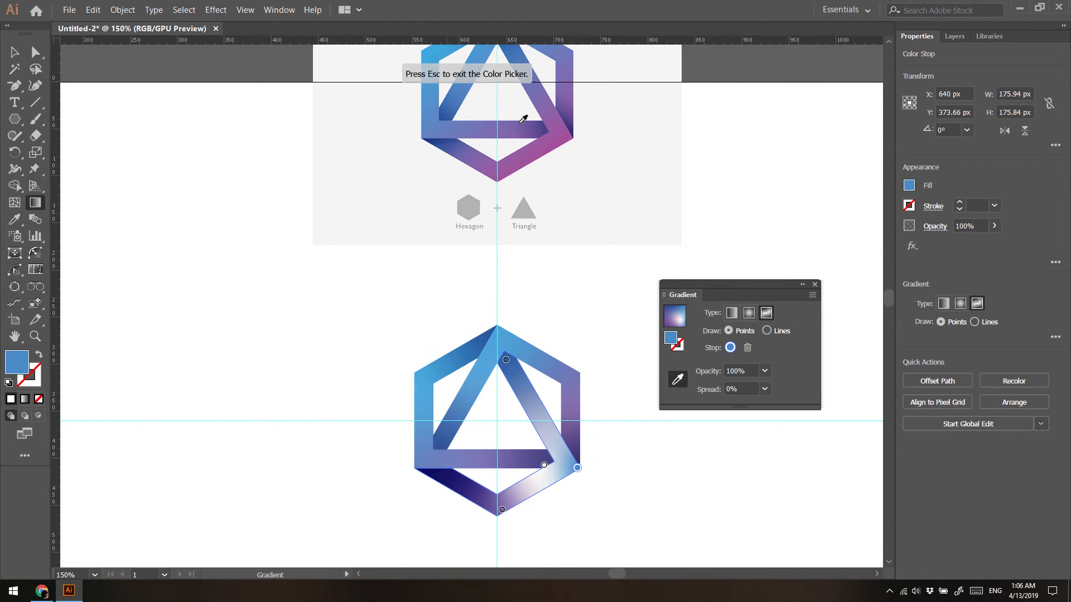
left_click(574, 134)
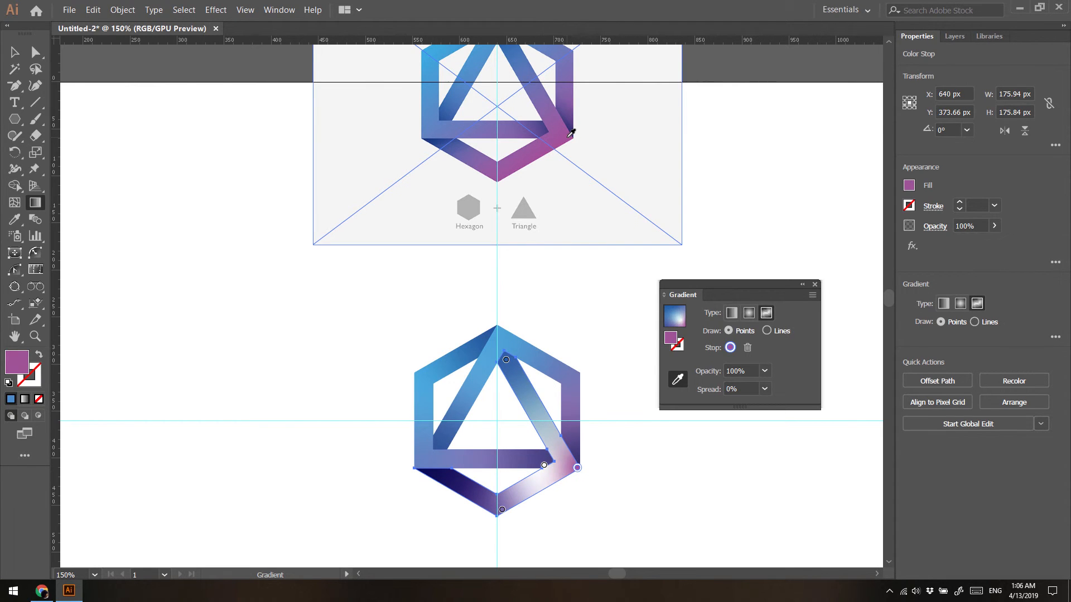
left_click_drag(577, 469, 571, 468)
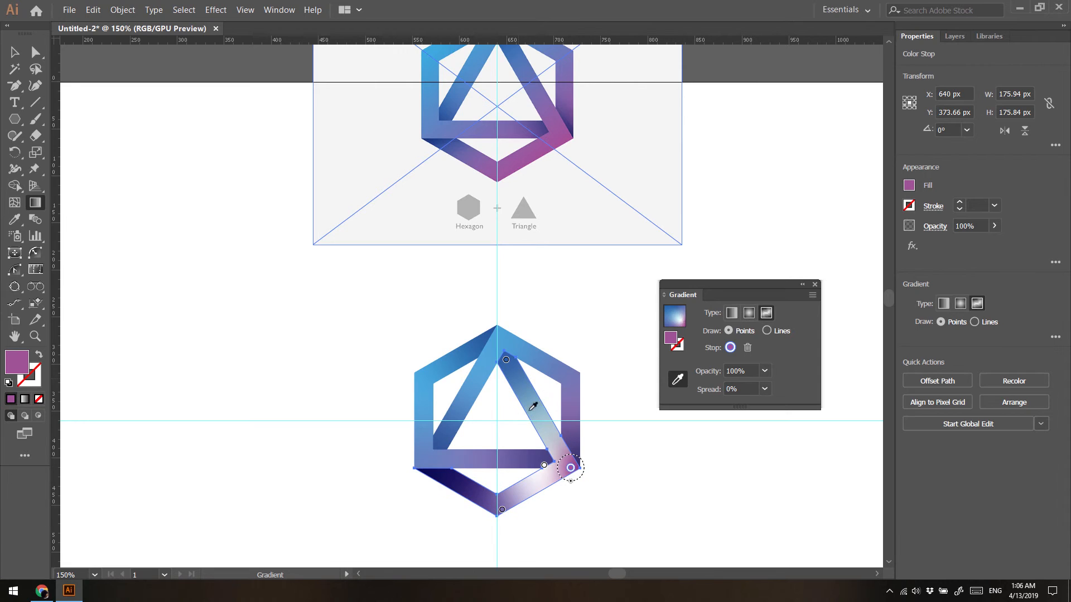
- Move the white stop onto the hexagon's lower-right side and nudge the lower-right corner and upper tip stops slightly upward
left_click(538, 484)
scroll(556, 492, "up", 2)
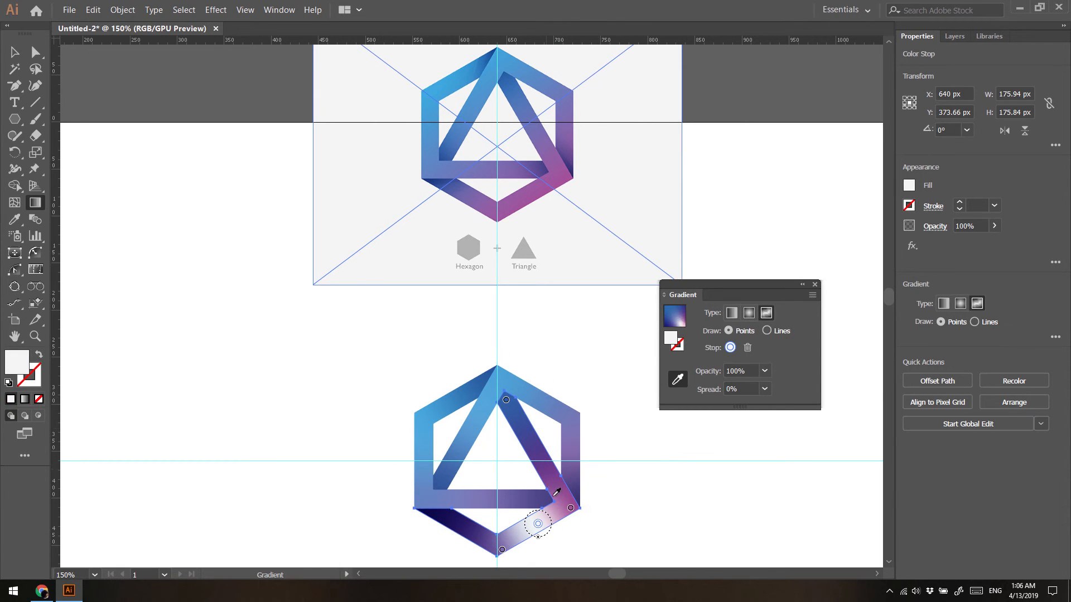
left_click(571, 509)
left_click(506, 400)
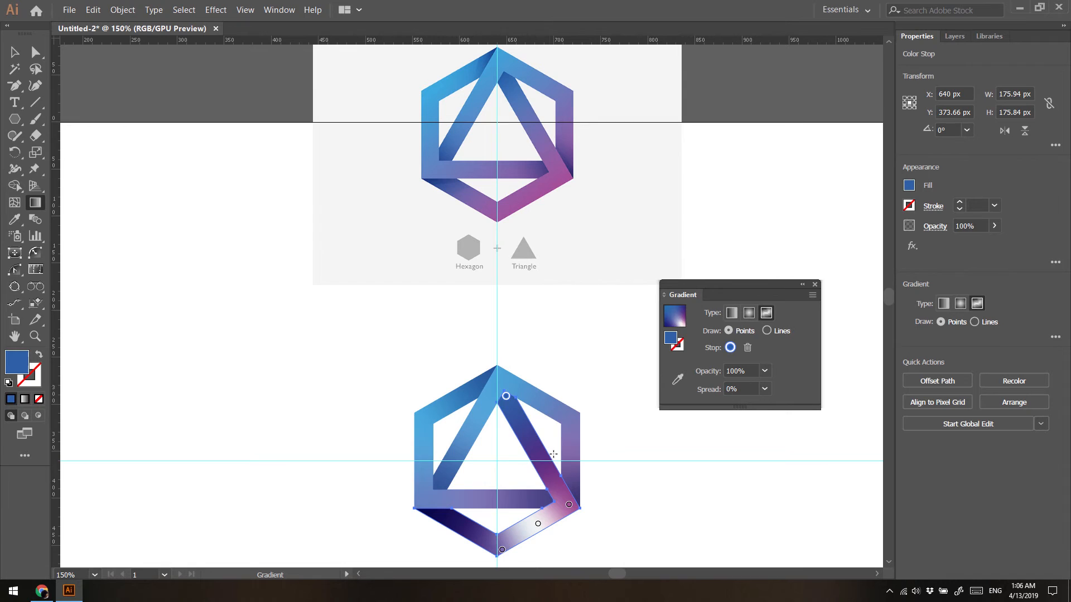
- Add a stop midway along the right diagonal bar, coloured violet-blue sampled from the reference logo's same bar, and shift it slightly up the bar
left_click(536, 456)
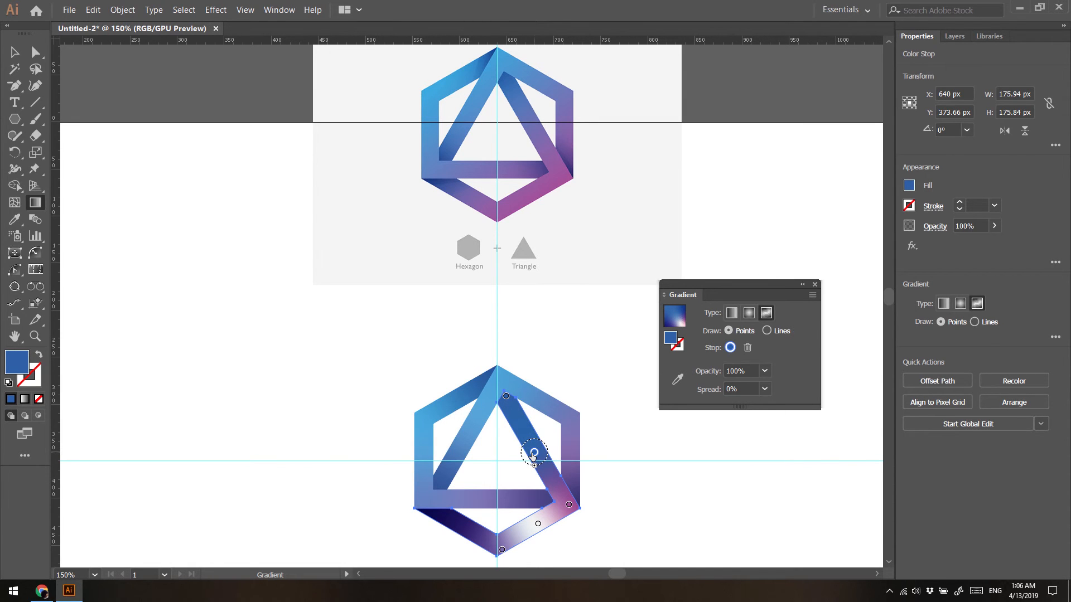
double_click(533, 452)
left_click(355, 383)
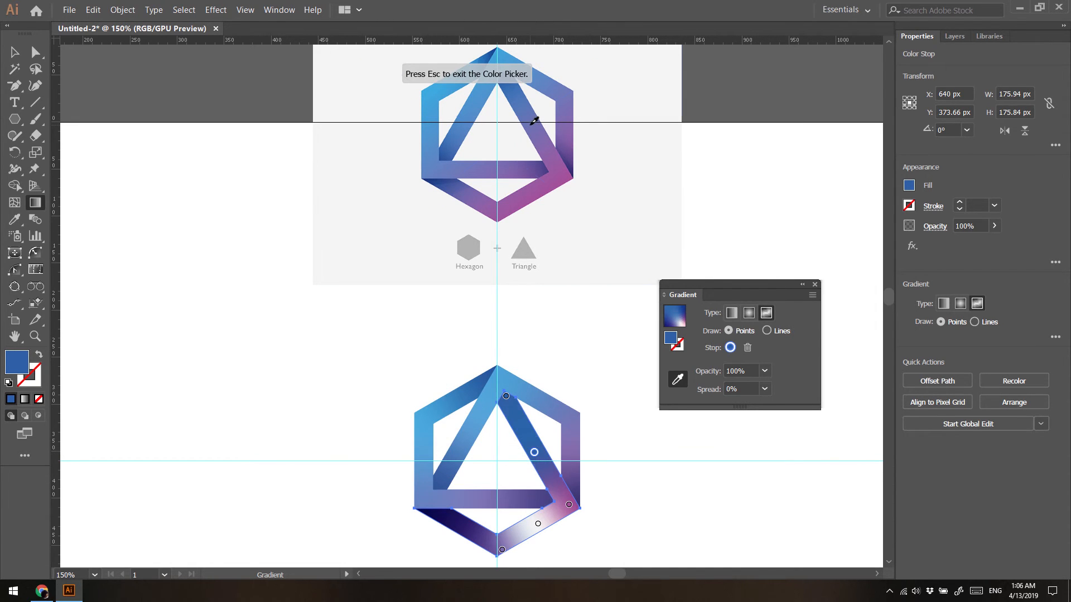
left_click(534, 121)
left_click_drag(531, 450, 529, 440)
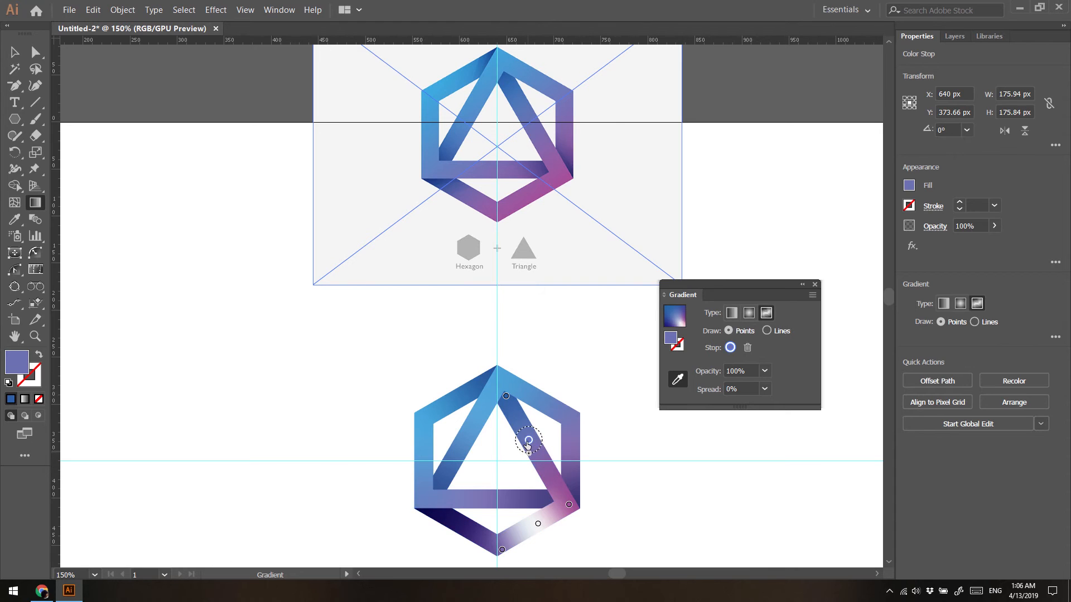
- Move the dark bottom stop near the hexagon's lower-left corner and the white stop to the hexagon's bottom corner
left_click(496, 557)
left_click_drag(502, 552, 433, 515)
left_click(540, 524)
left_click_drag(538, 526, 491, 548)
- Recolour the white stop at the hexagon's bottom corner with the purple sampled from the reference logo's bottom corner
double_click(493, 548)
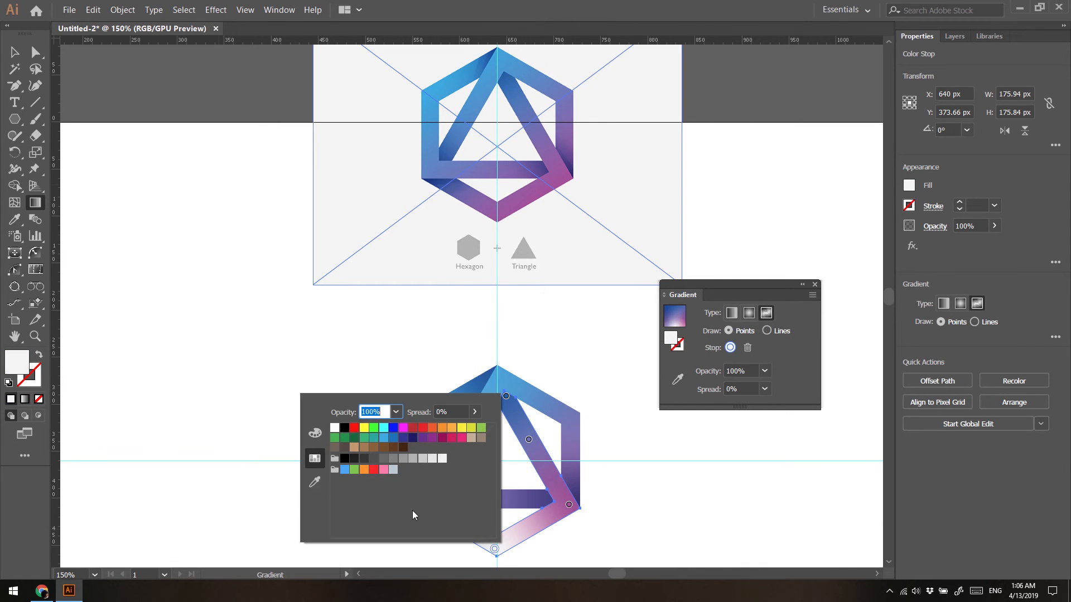
left_click(314, 482)
left_click(503, 213)
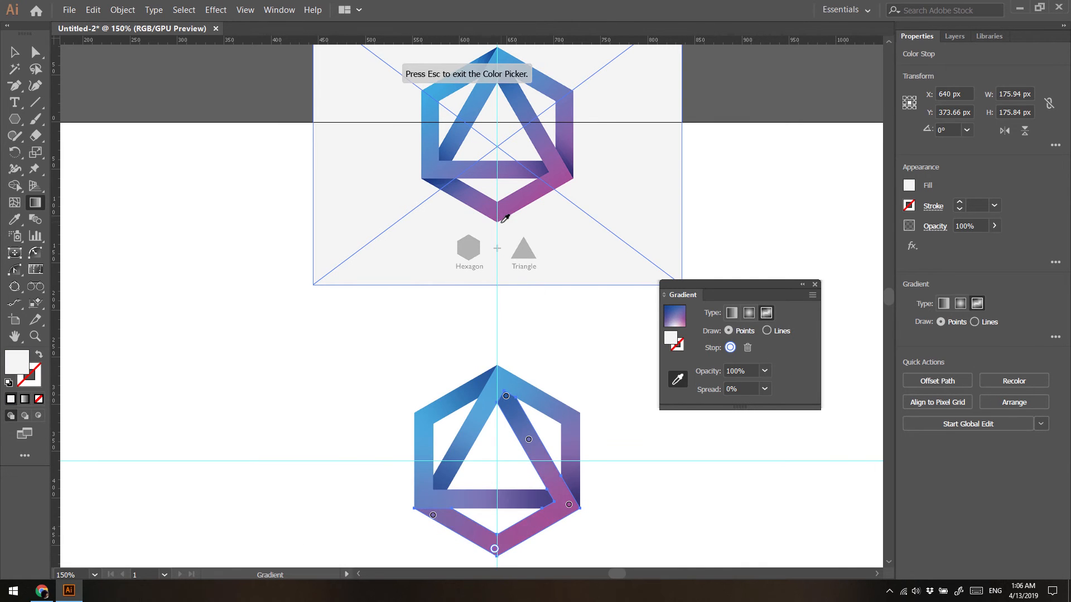
- Recolour the lower-left stop dark blue, sampled from the reference logo's lower-left corner, and shift it closer to the hexagon's corner
double_click(433, 515)
left_click(252, 448)
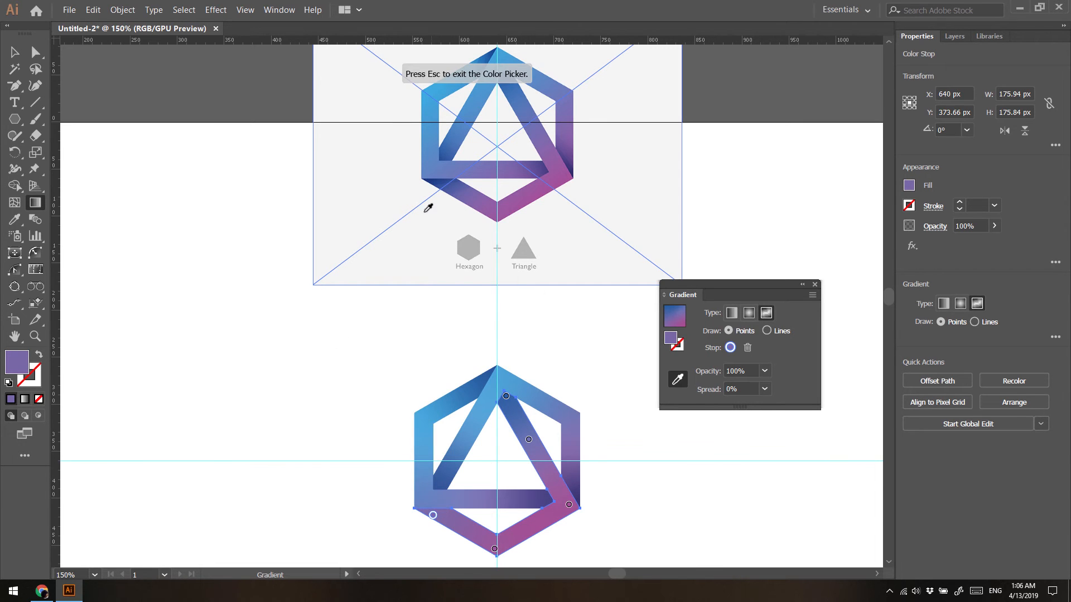
left_click(442, 179)
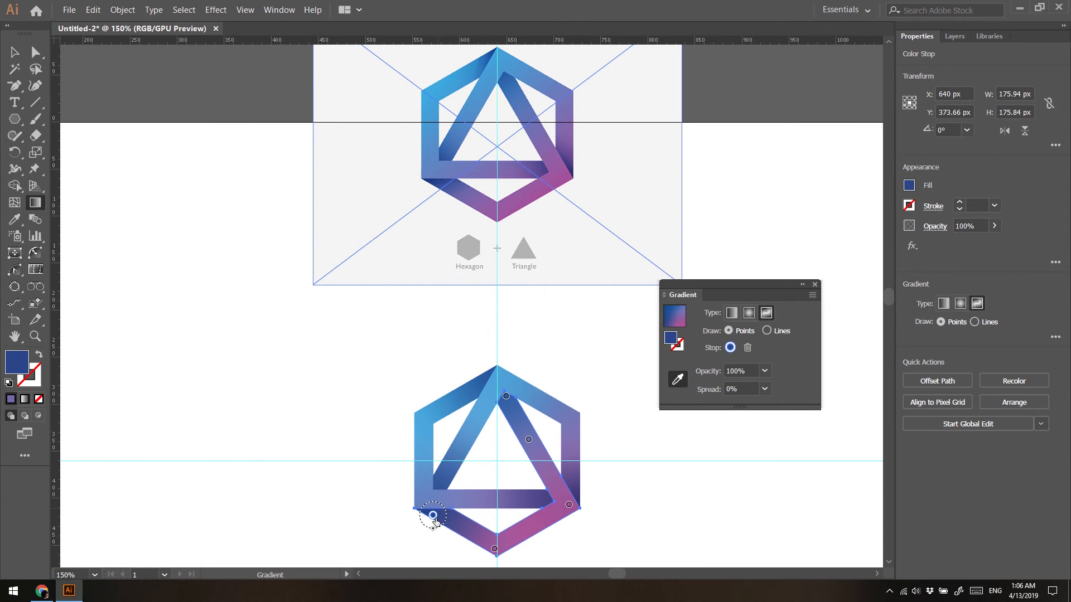
left_click_drag(433, 519, 425, 513)
- Shift the violet-blue middle stop slightly down the right diagonal bar and deselect the piece
left_click(533, 446)
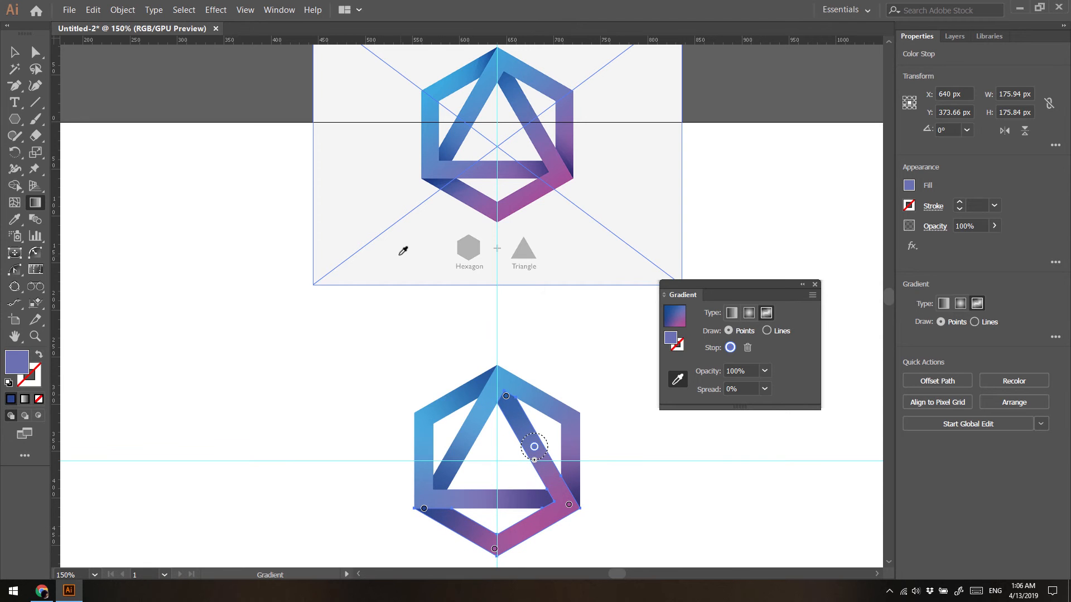
key("v")
left_click(237, 342)
- Select all pieces of the recreated logo and group them
left_click_drag(375, 365, 624, 559)
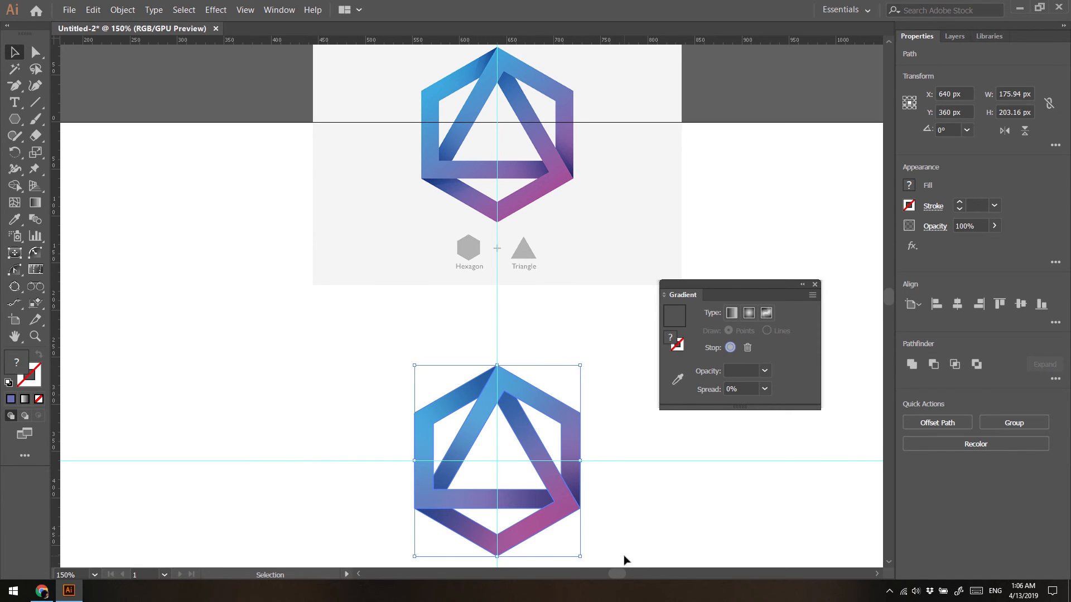
left_click(121, 9)
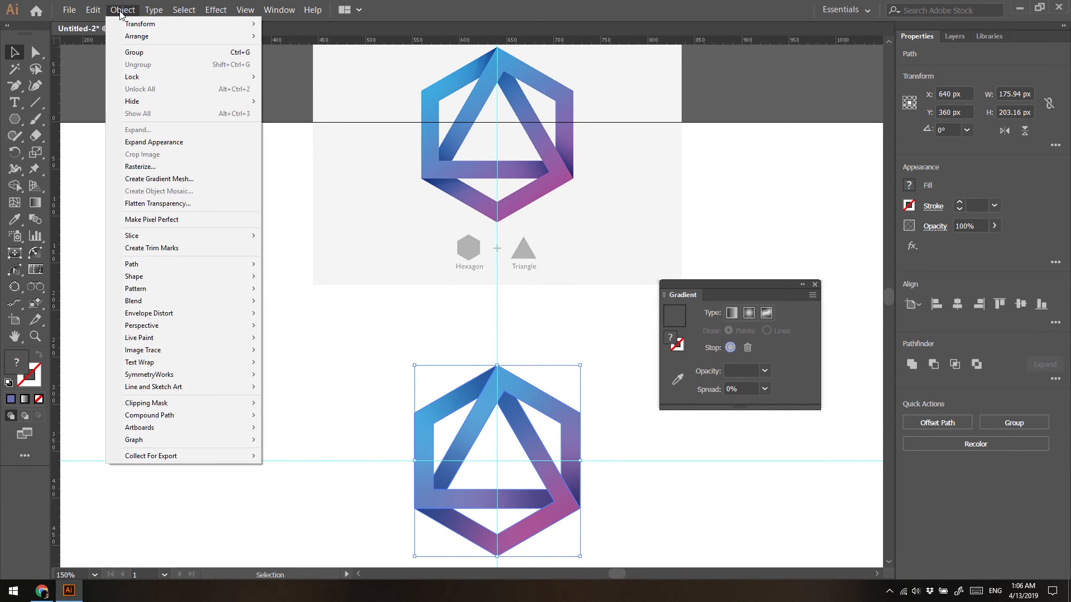
left_click(137, 55)
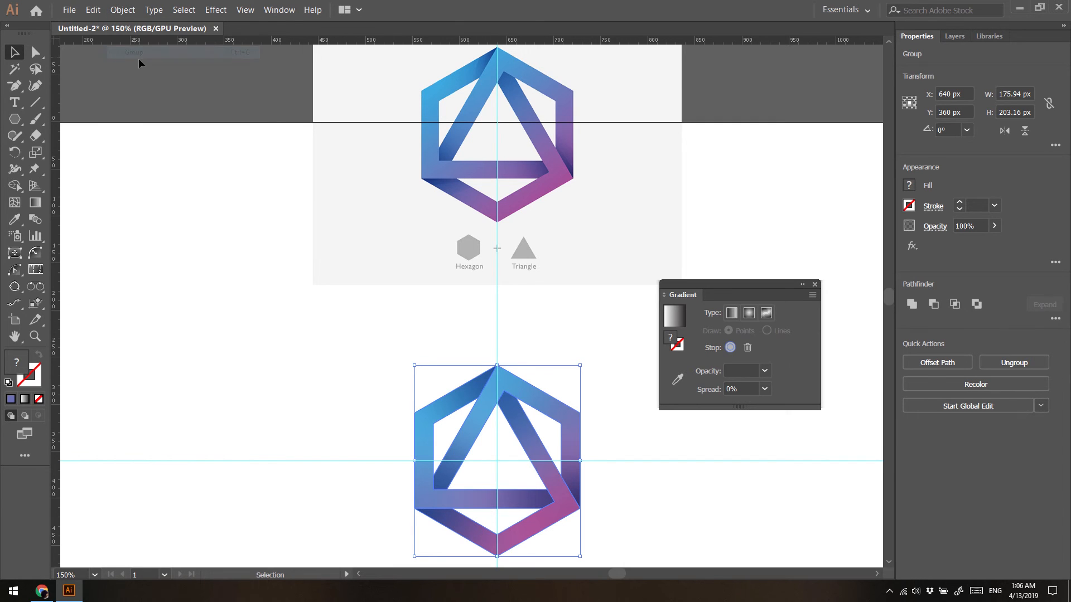
- Move the logo group to about X 441, Y 268 px, place the reference image beside it at about X 744, Y 282 px, and close the Gradient panel
left_click_drag(414, 404, 227, 318)
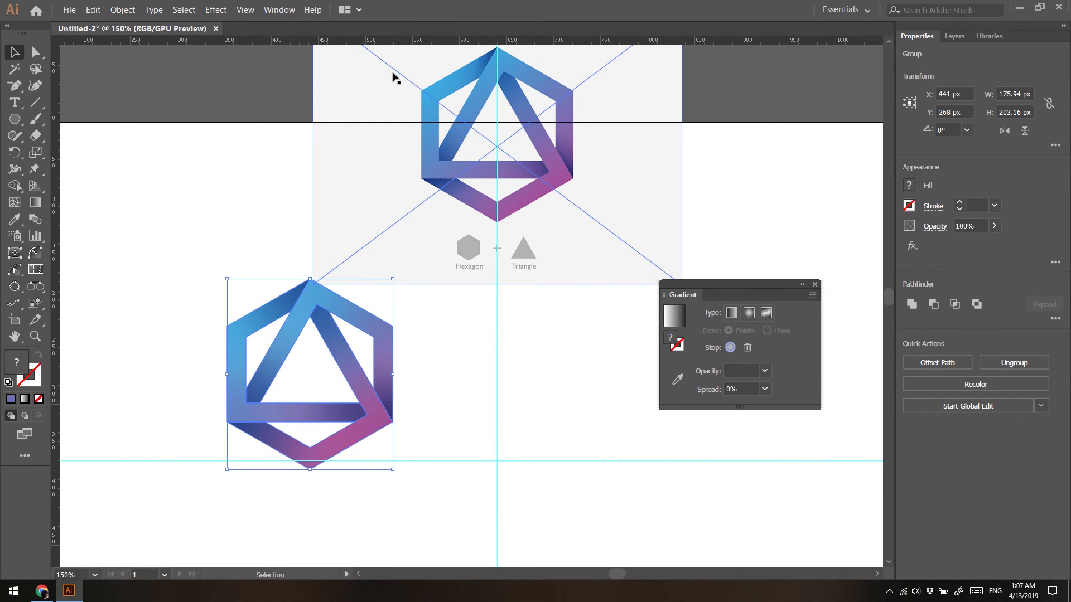
left_click_drag(440, 165, 478, 379)
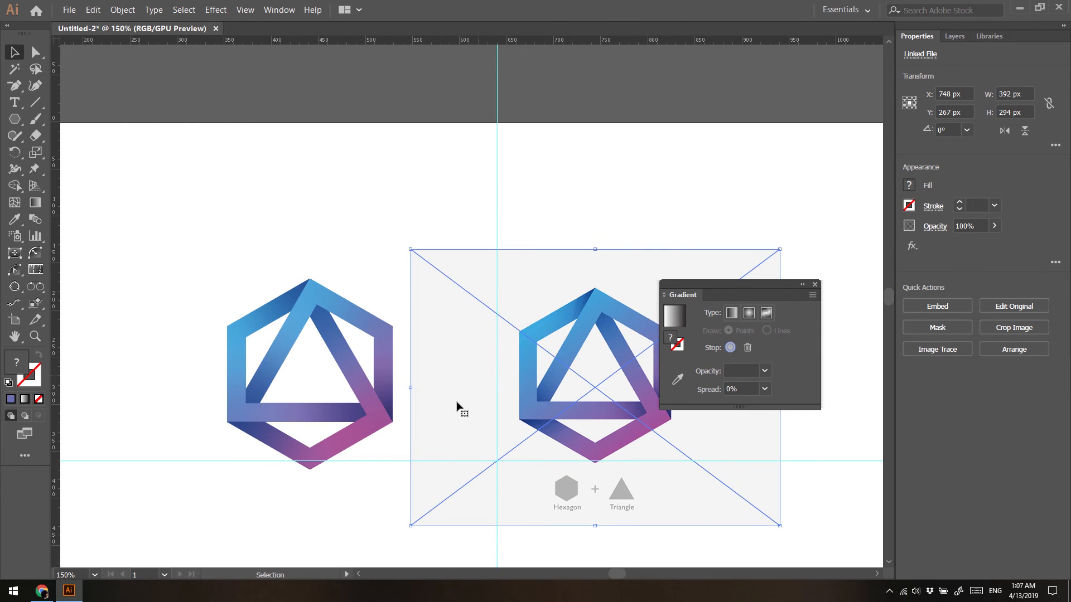
left_click(815, 284)
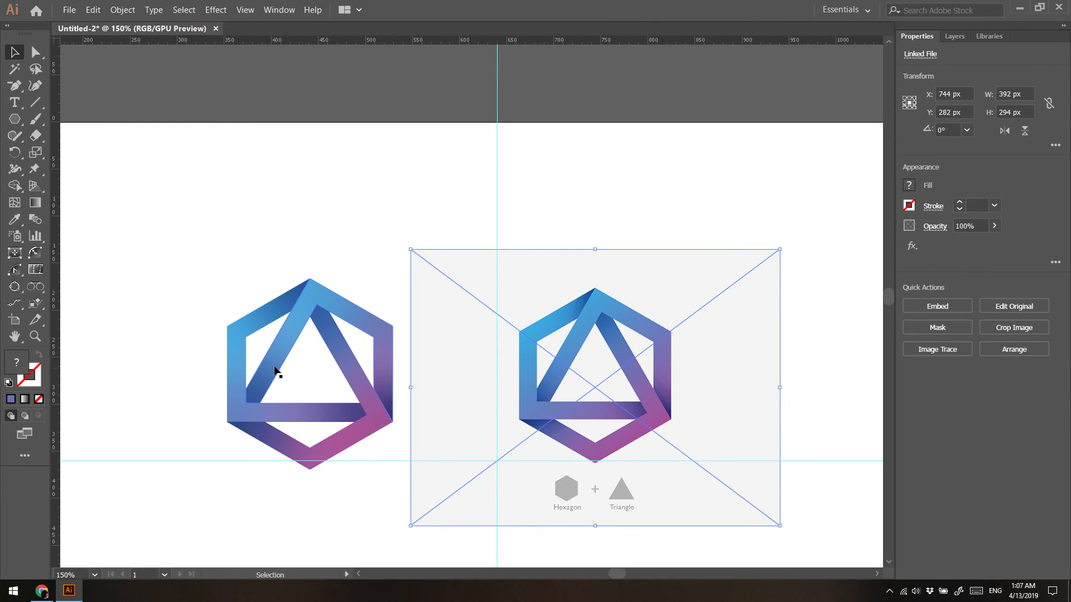
- Scale the logo group down proportionally about its centre to about 152 px wide, then shift it slightly down and deselect it
left_click(276, 373)
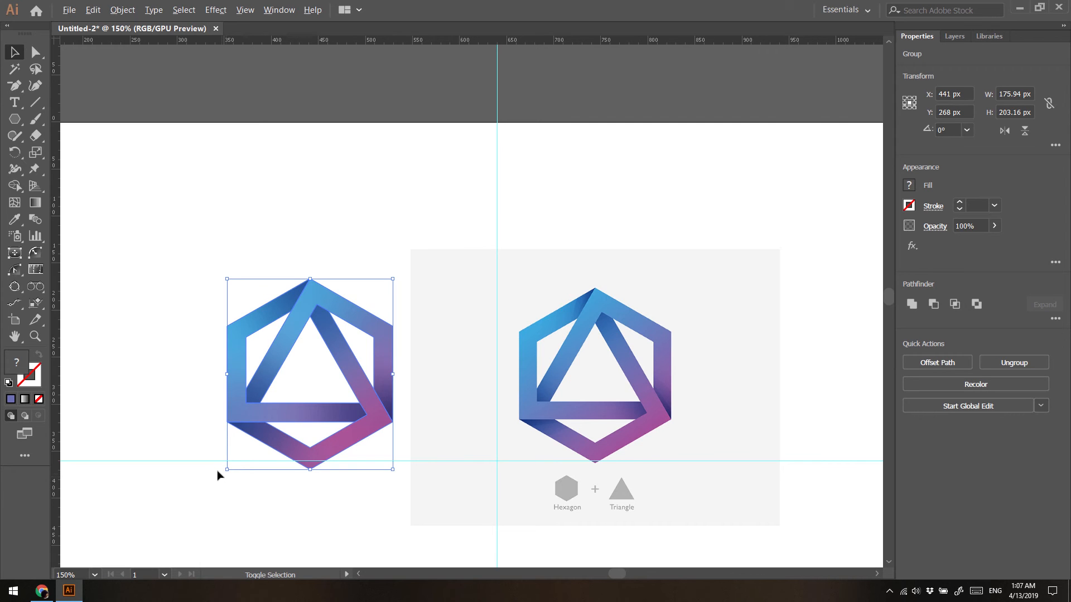
left_click_drag(222, 469, 239, 456)
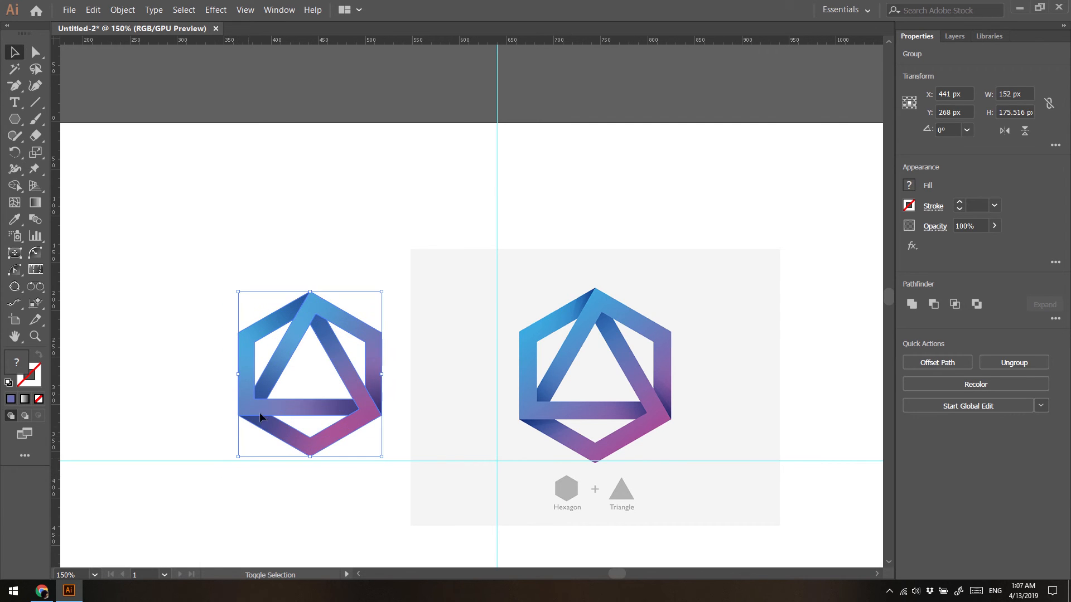
left_click_drag(270, 385, 274, 397)
left_click(199, 393)
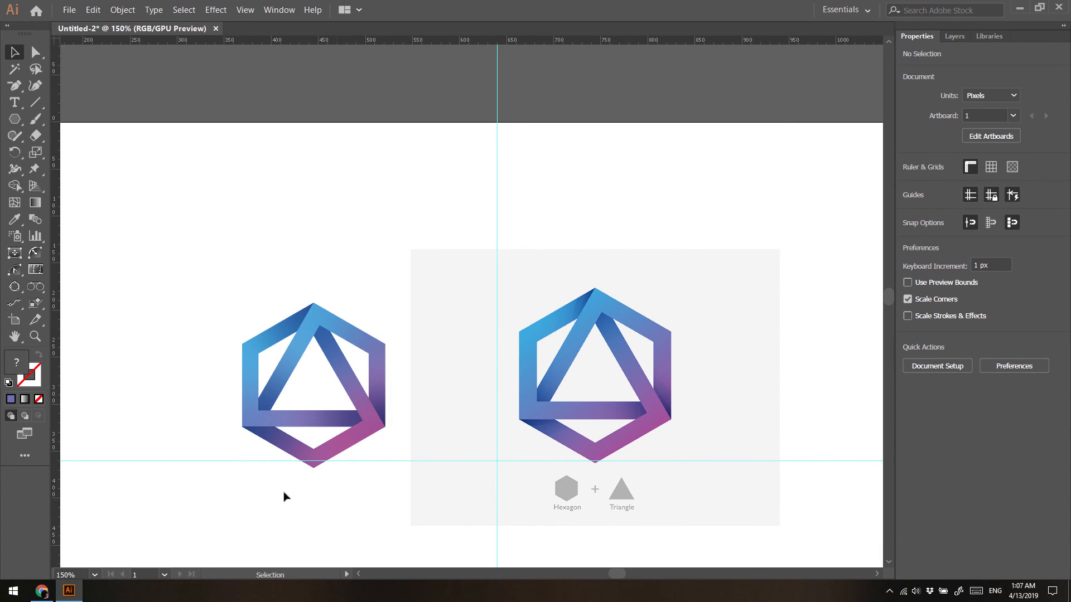